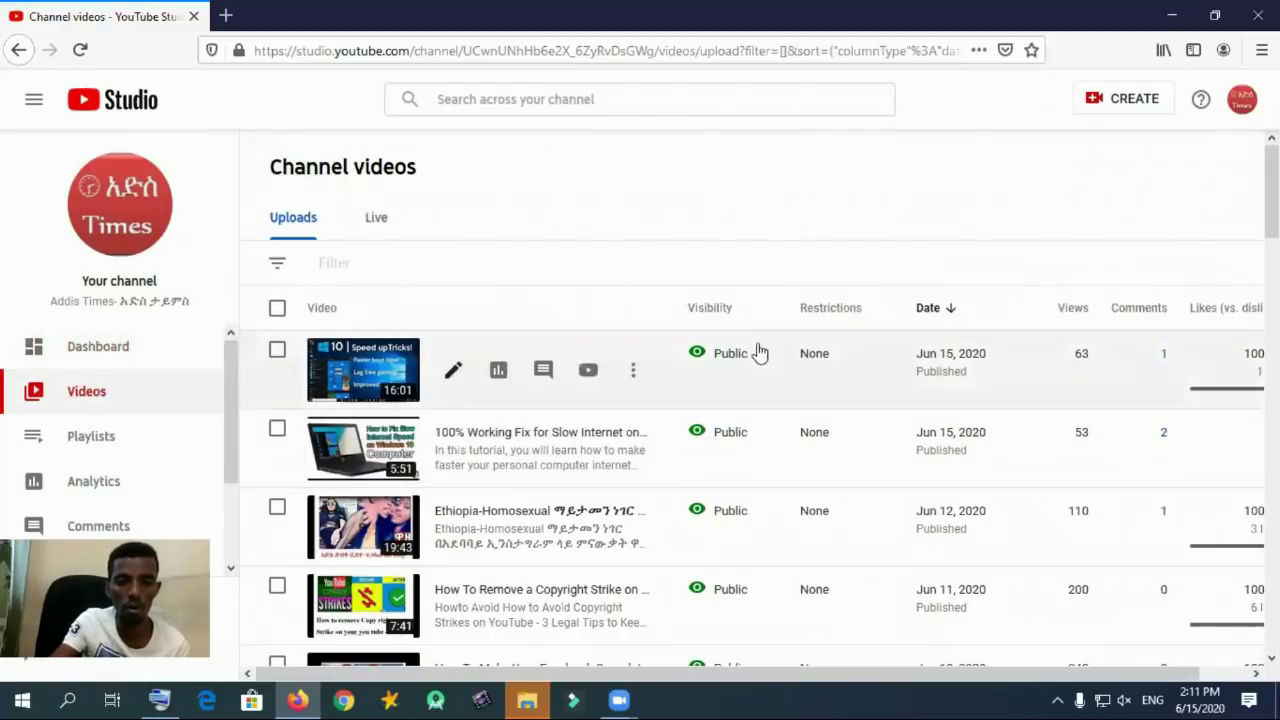
Open the details of the high performance Windows 10 video and bring up its cards editor.
mouse_move(826, 307)
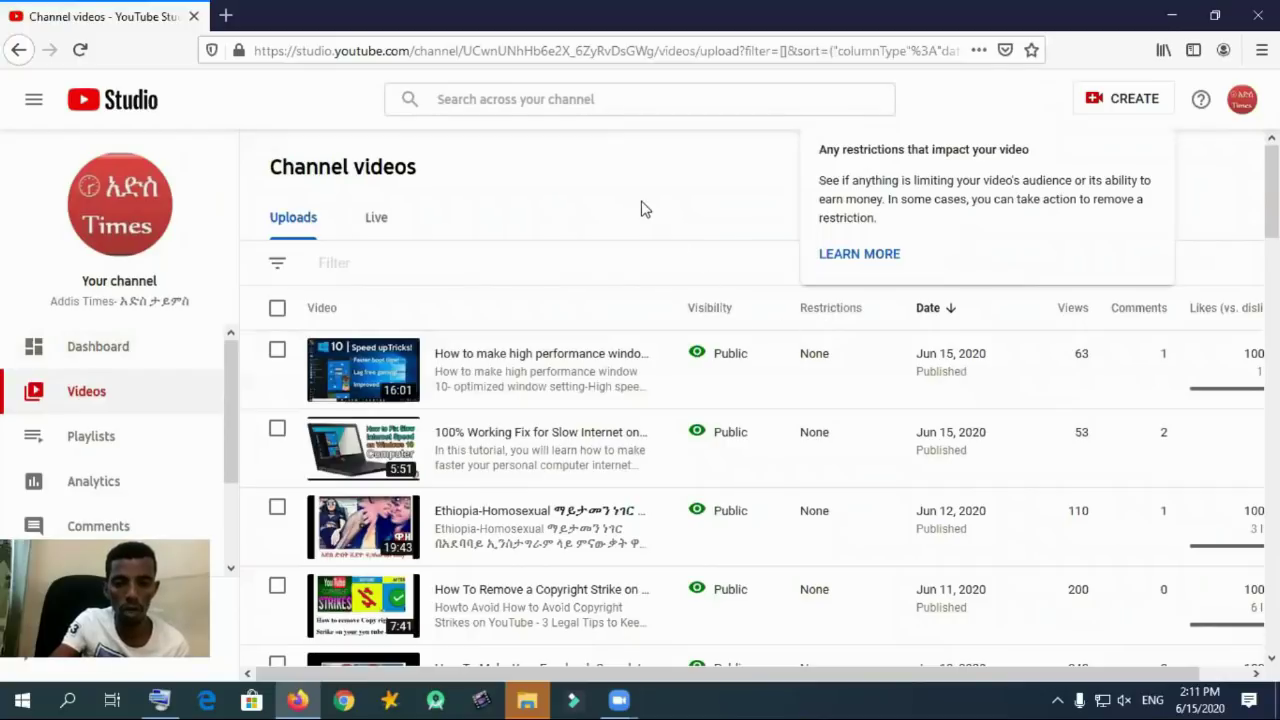
mouse_move(637, 455)
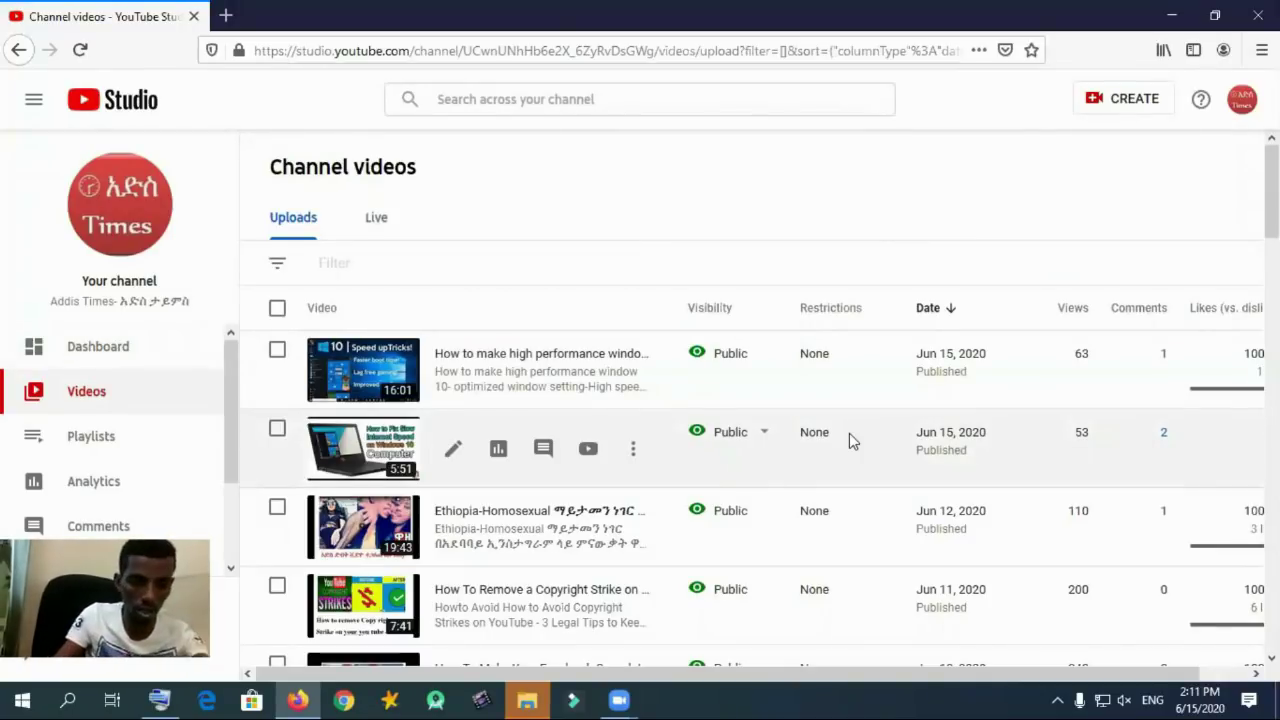
left_click(454, 376)
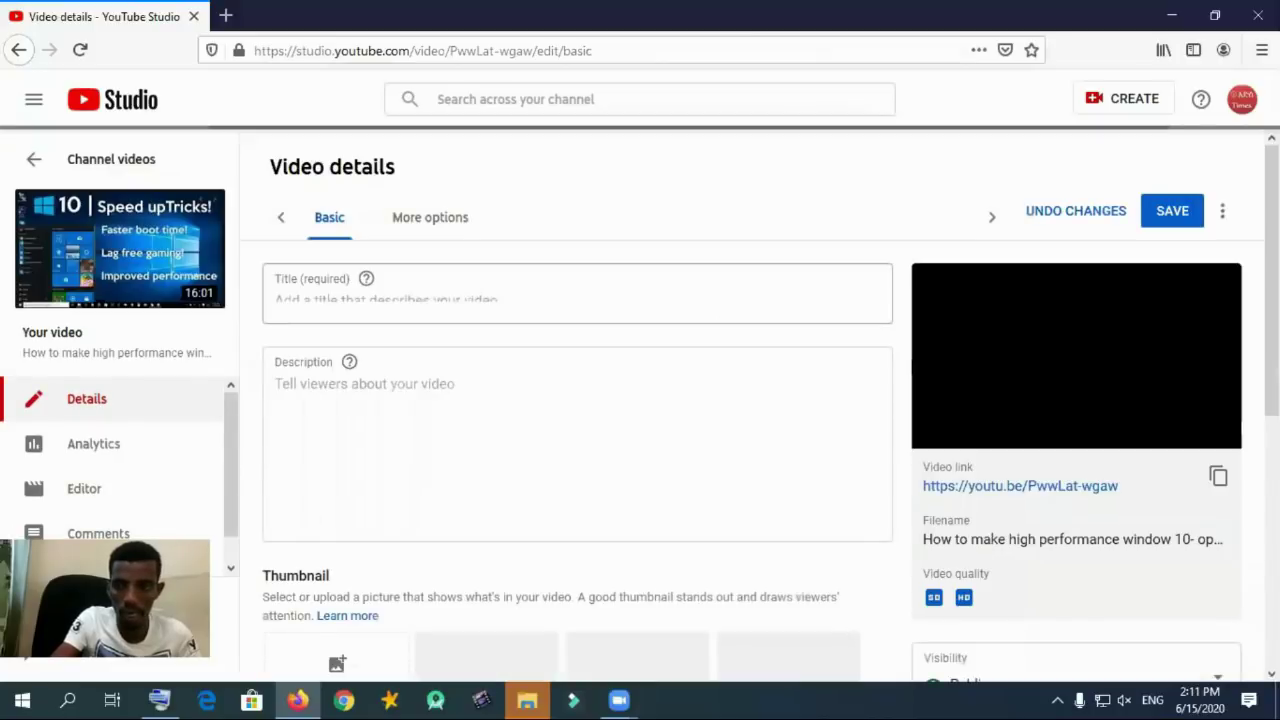
scroll(640, 400, "down", 6)
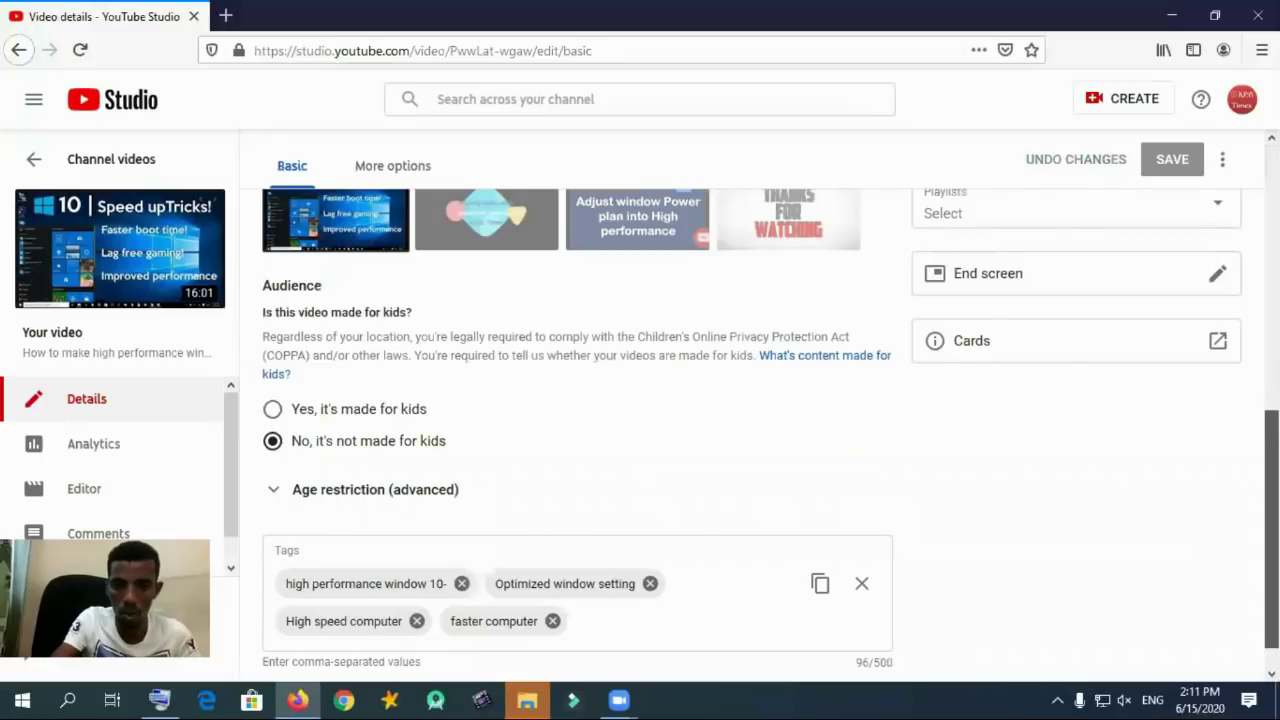
scroll(771, 435, "up", 1)
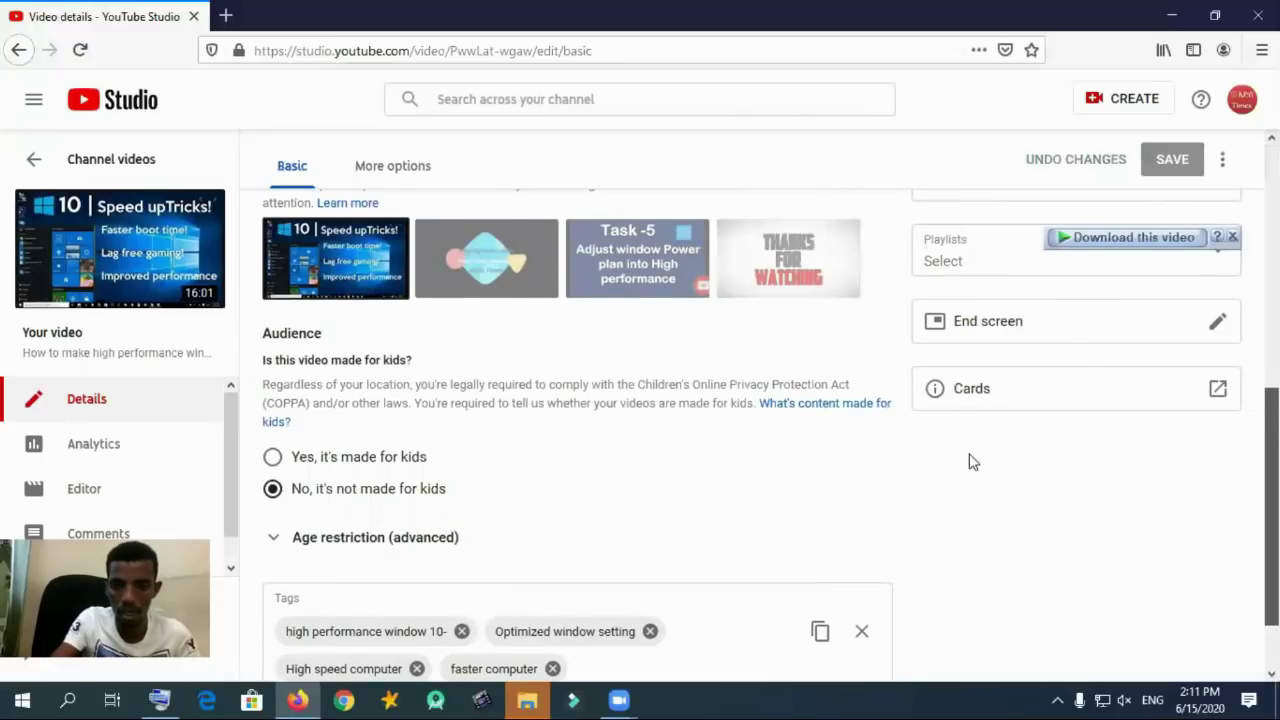
scroll(1072, 472, "up", 1)
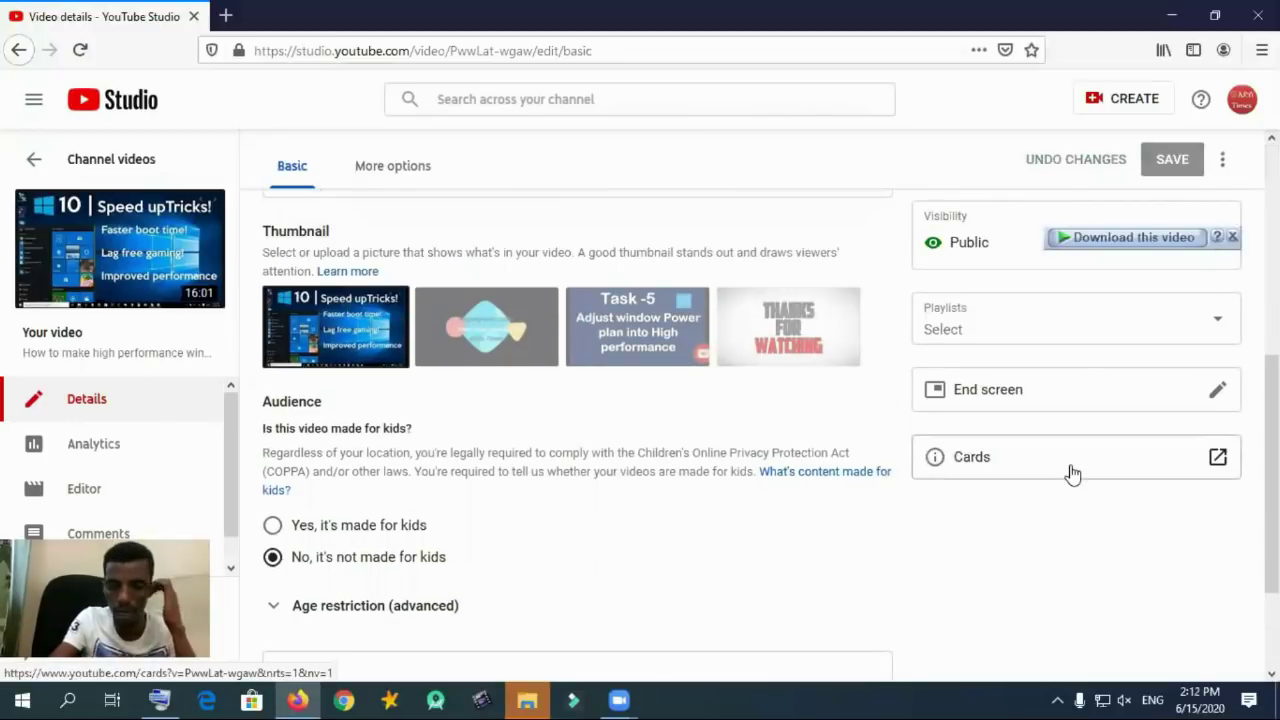
left_click(1022, 440)
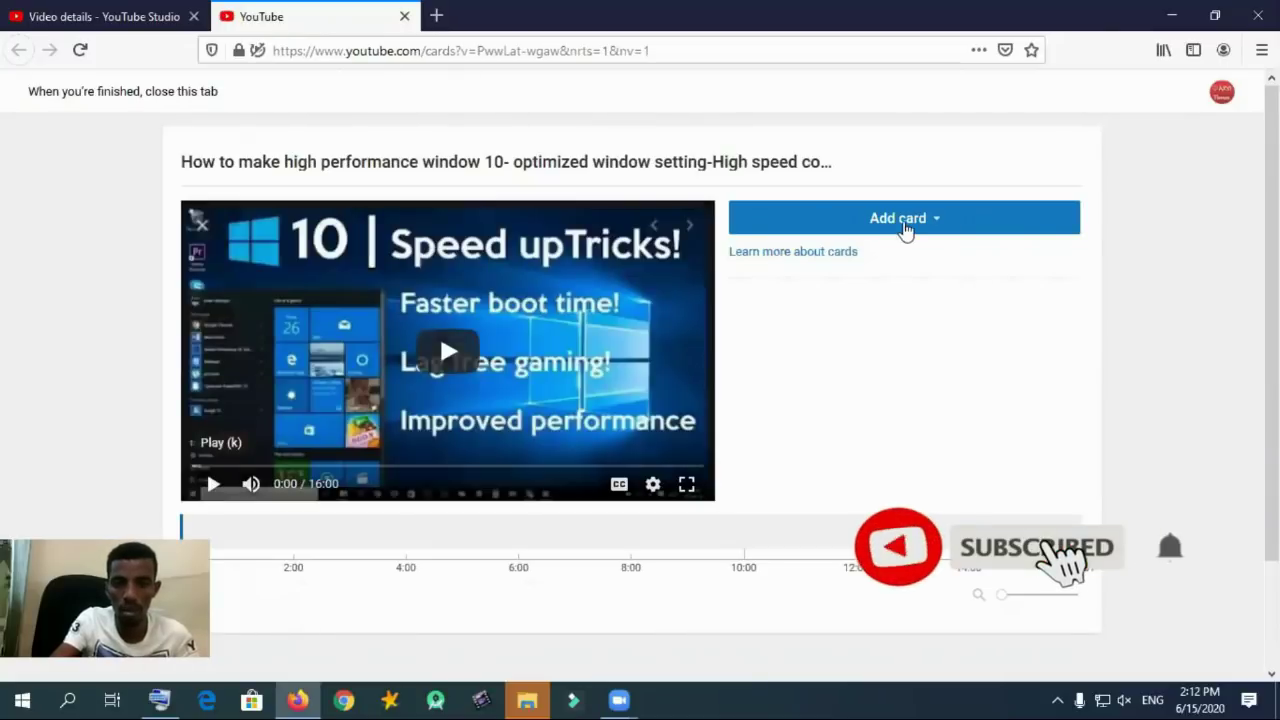
Create a video card that links to the uploaded video "100% Working Fix for Slow Internet".
left_click(908, 229)
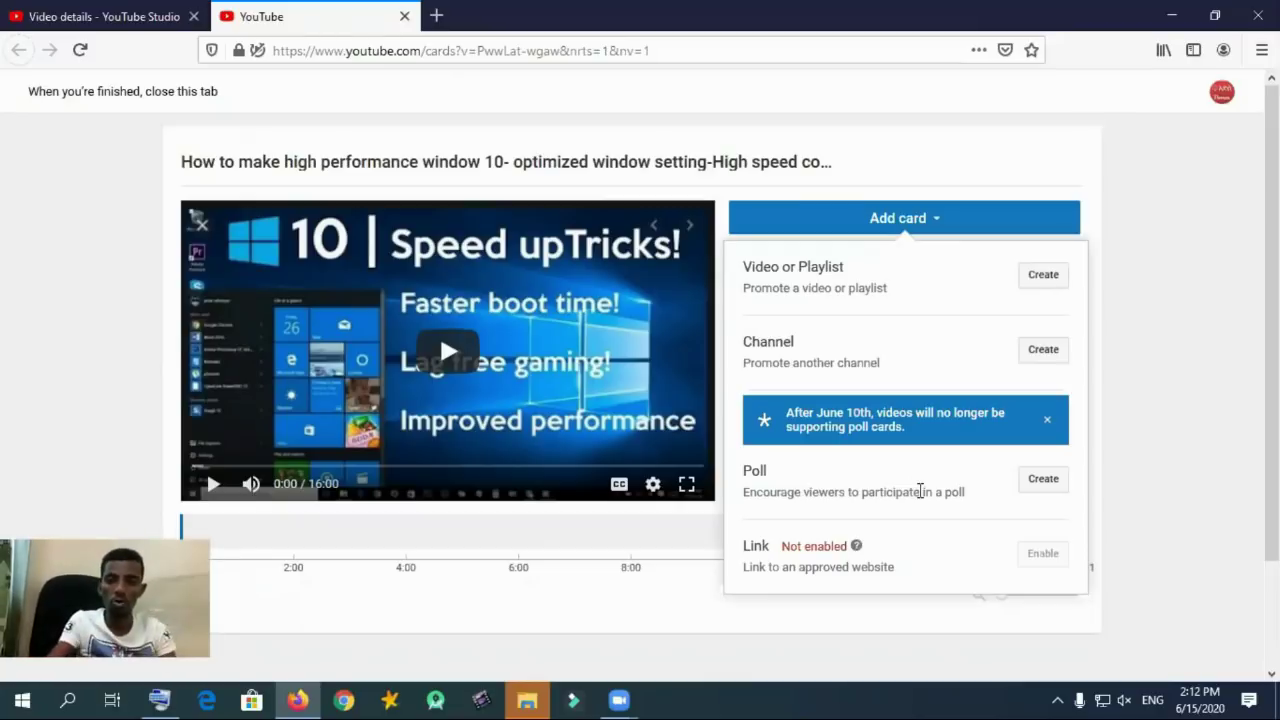
left_click(1045, 287)
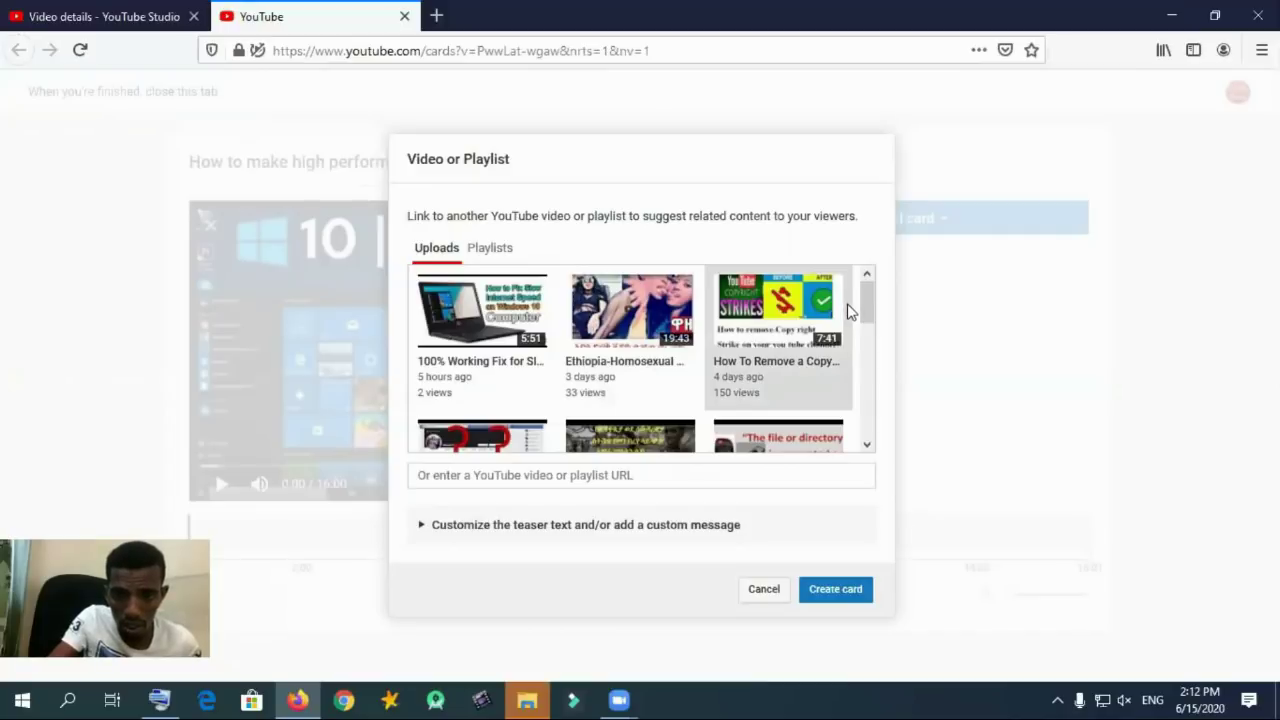
scroll(871, 331, "down", 5)
scroll(845, 296, "up", 2)
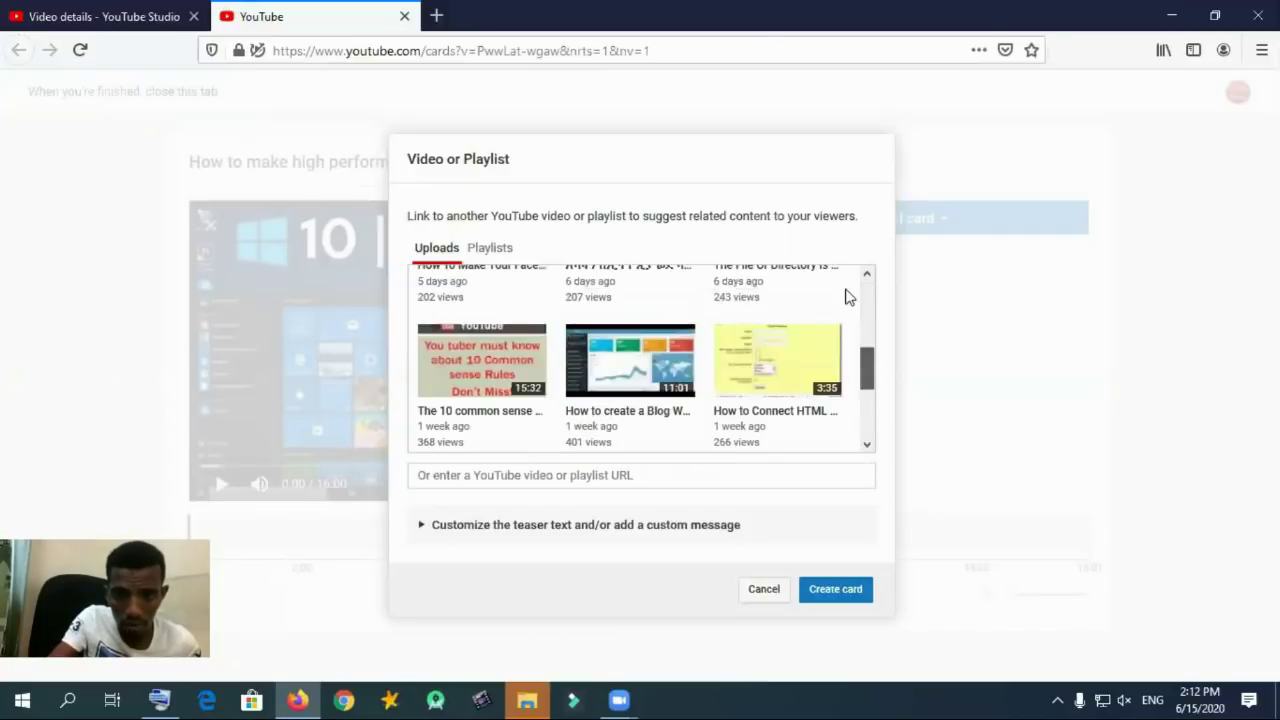
scroll(848, 290, "up", 3)
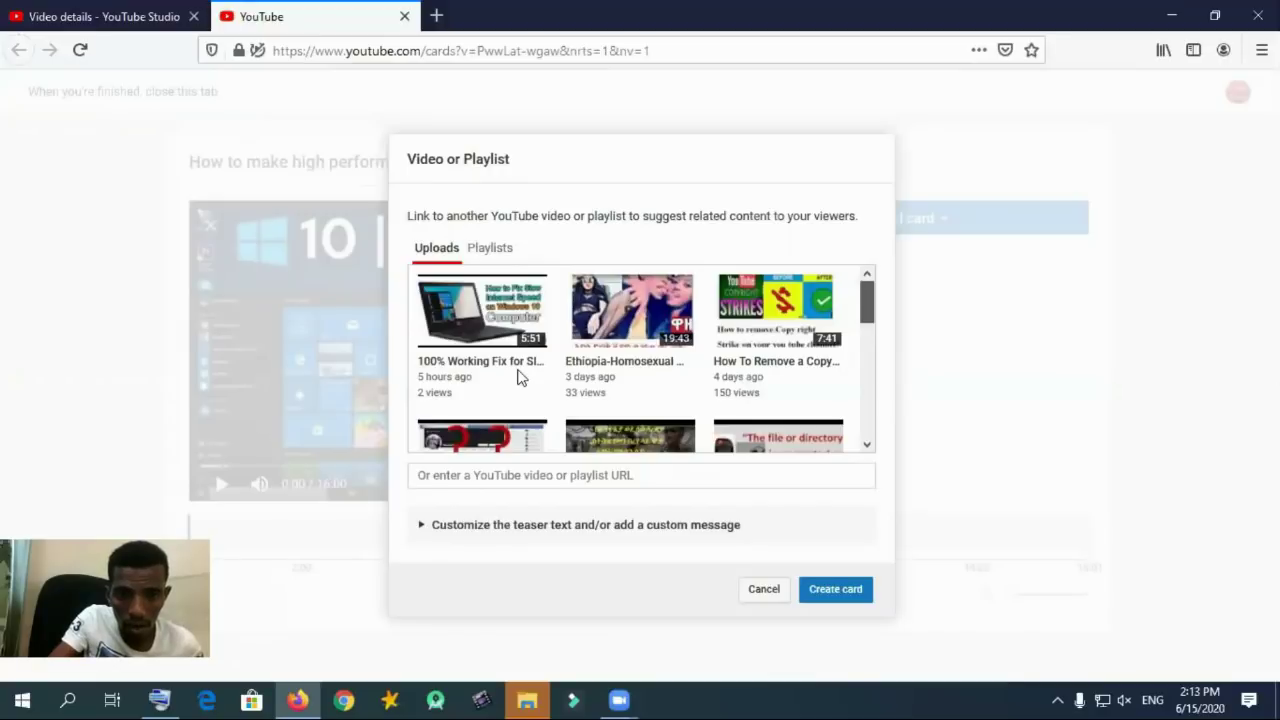
left_click(488, 313)
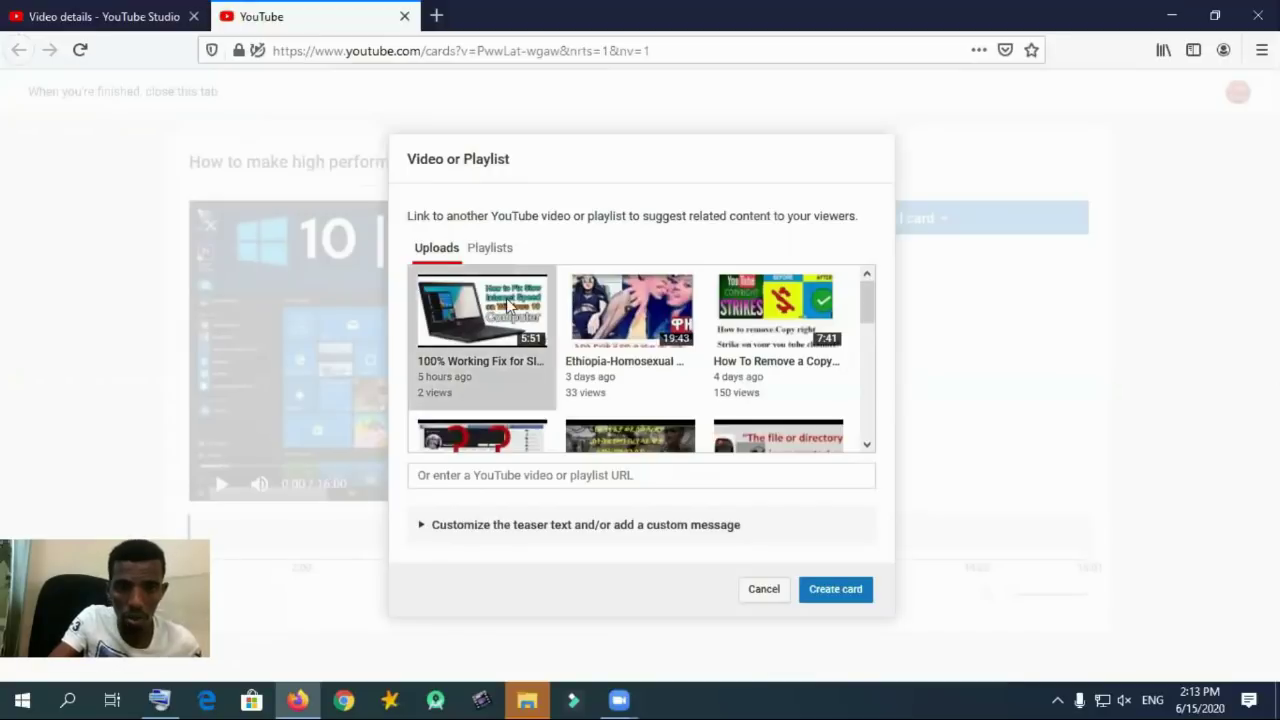
left_click(838, 590)
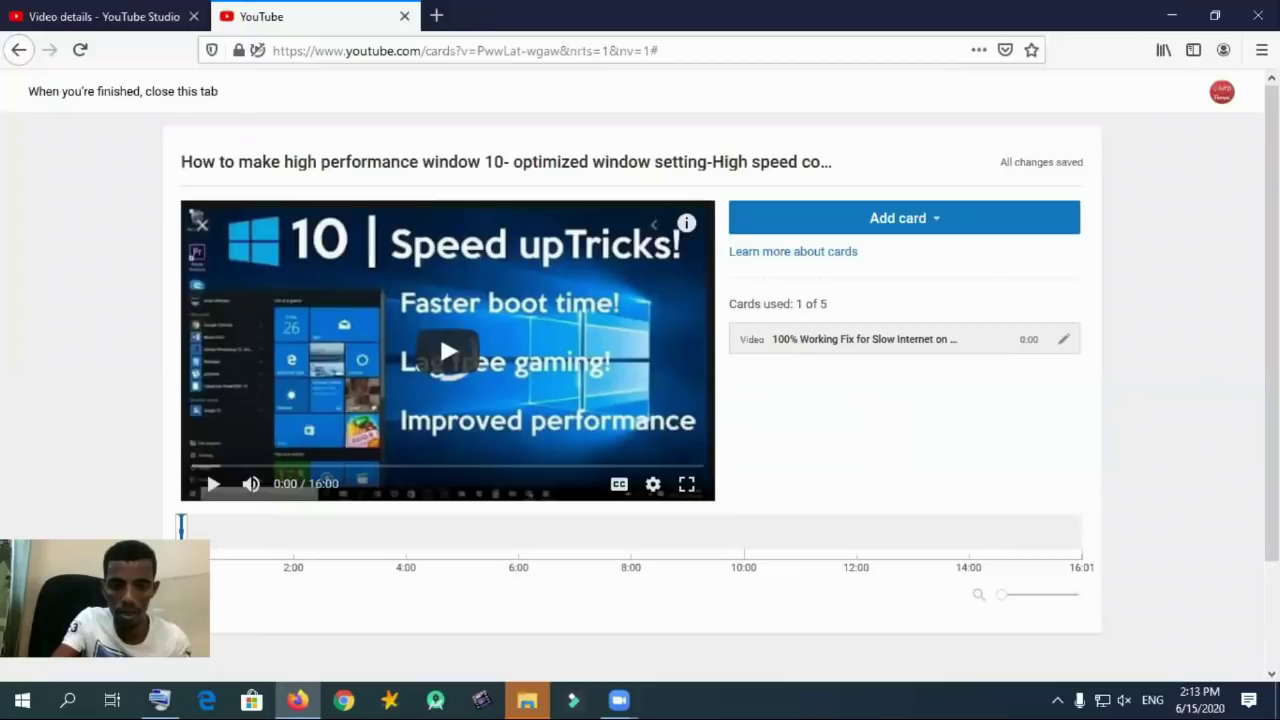
Move the video card's marker on the timeline to about 1:55.
scroll(1124, 327, "down", 2)
scroll(1124, 327, "up", 1)
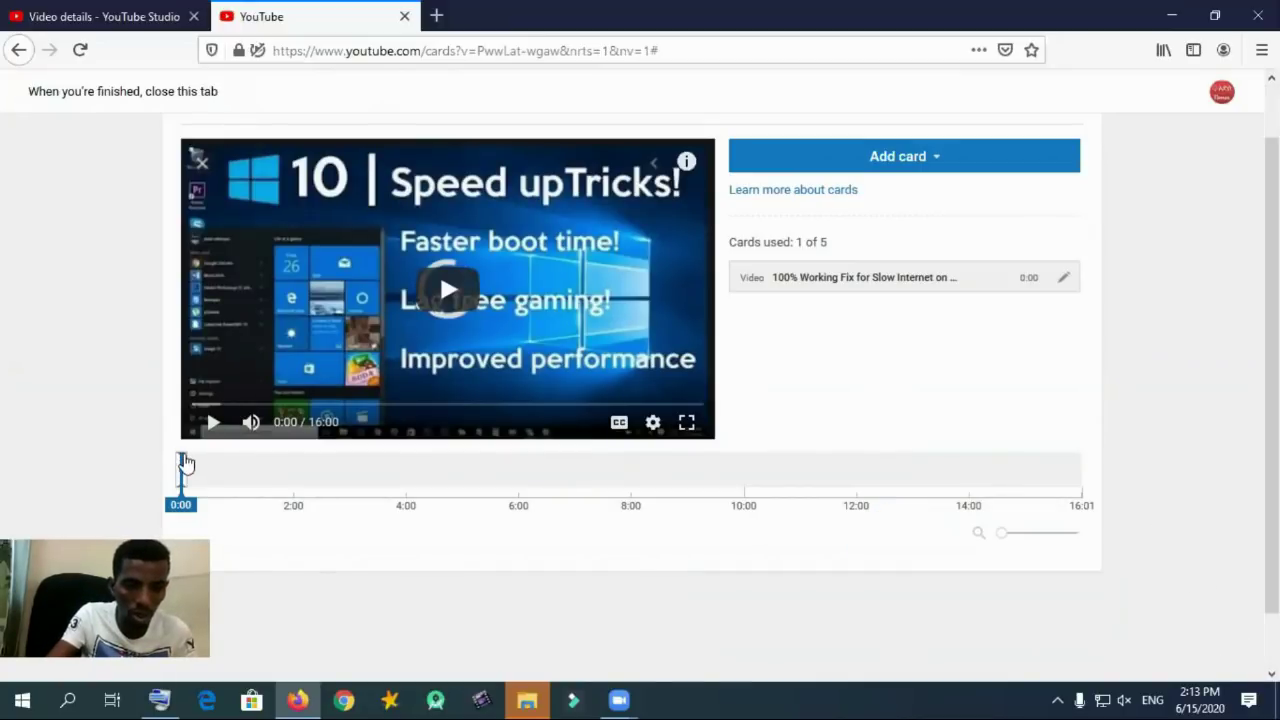
left_click_drag(181, 470, 187, 472)
left_click_drag(287, 492, 289, 490)
left_click(288, 462)
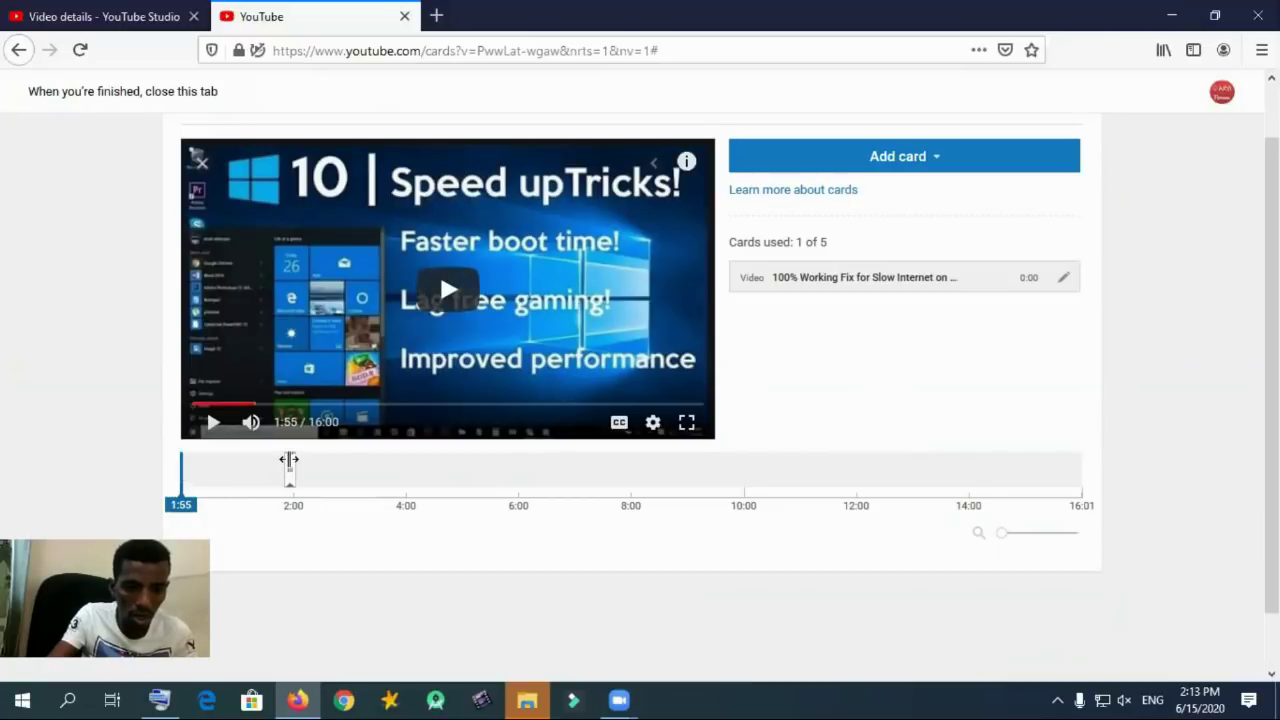
Check the card's info icon in the preview and scrub the playhead to about 2:34 on the timeline.
left_click(336, 466)
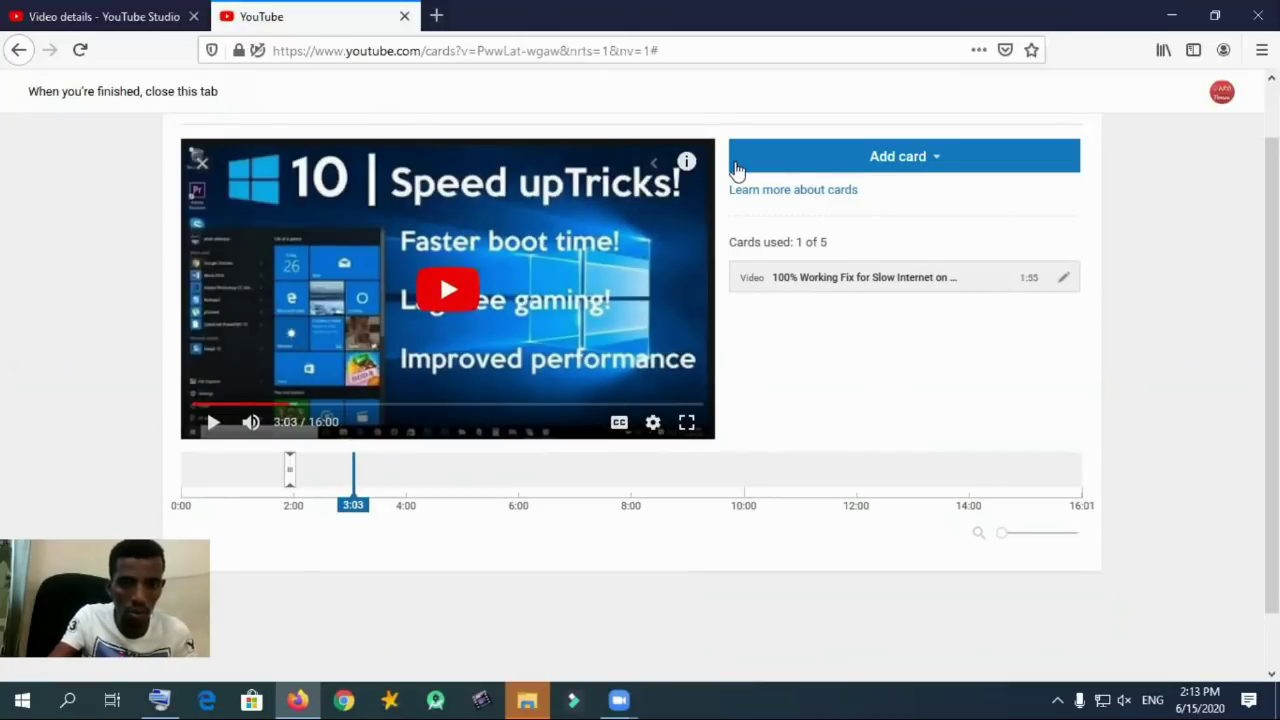
left_click(694, 177)
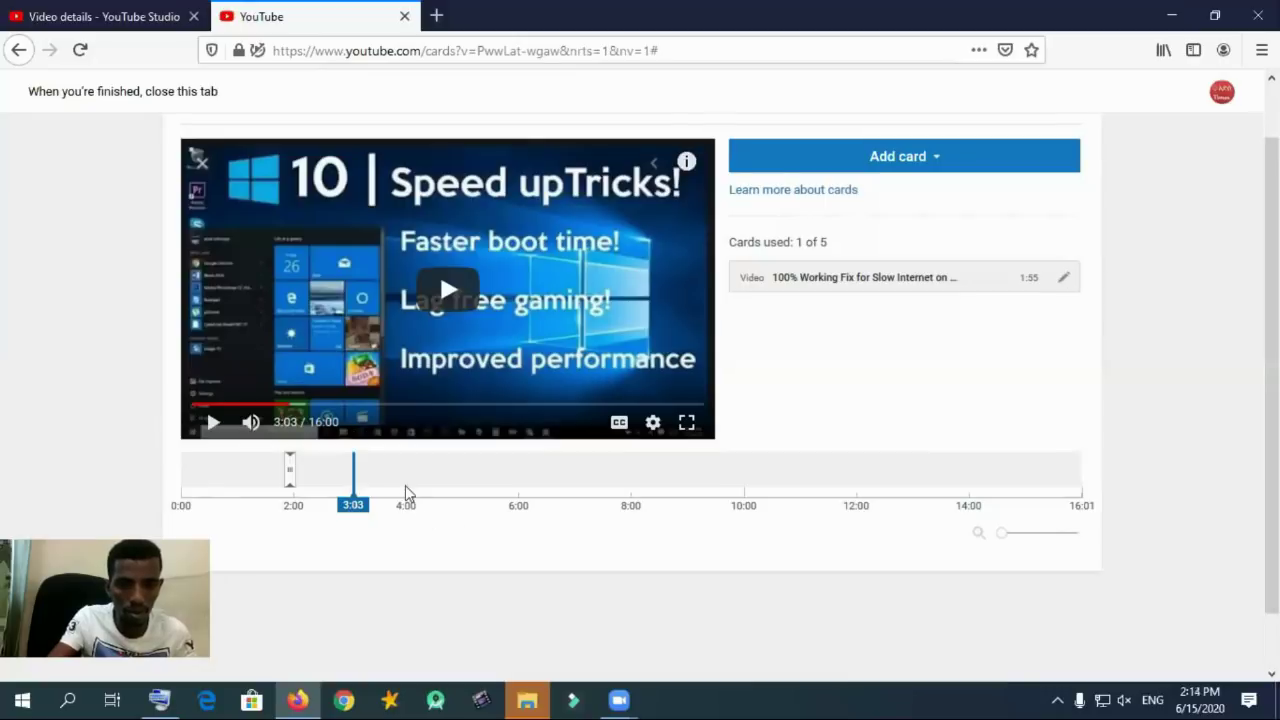
mouse_move(355, 465)
left_mouse_down()
mouse_move(771, 496)
mouse_move(734, 520)
mouse_move(649, 537)
mouse_move(531, 514)
mouse_move(487, 490)
mouse_move(317, 485)
left_mouse_up()
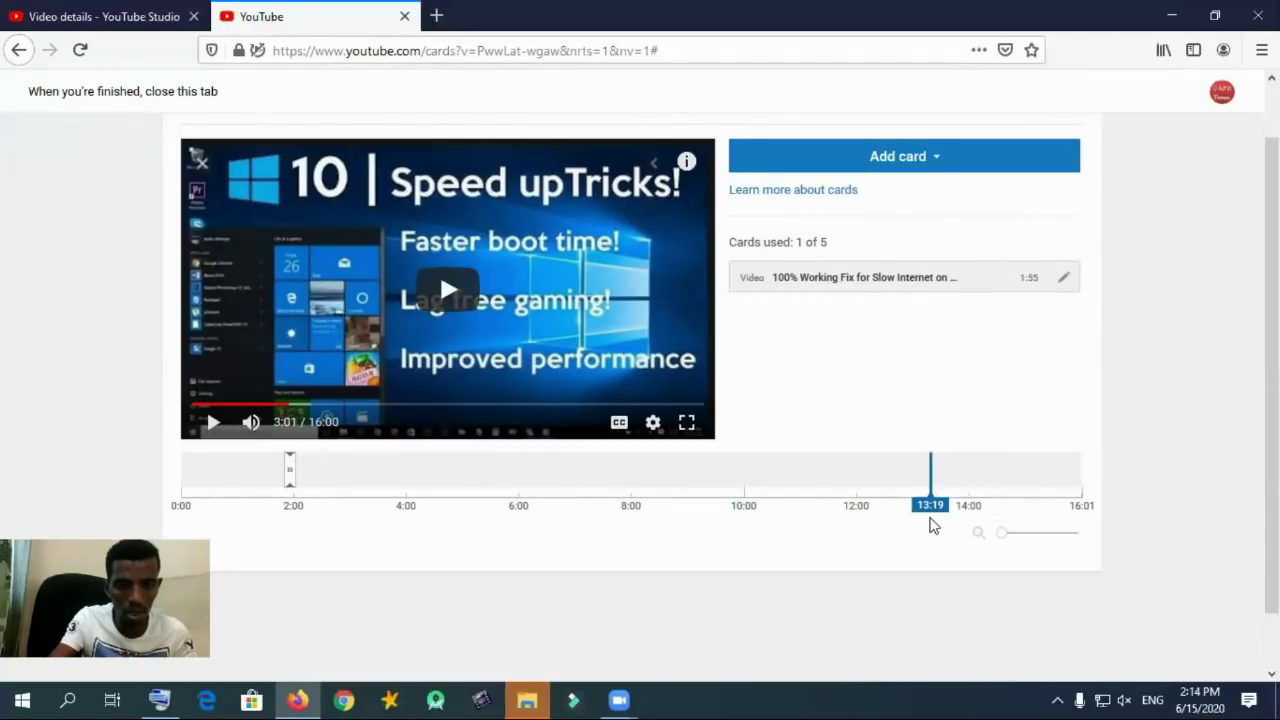
left_click(324, 505)
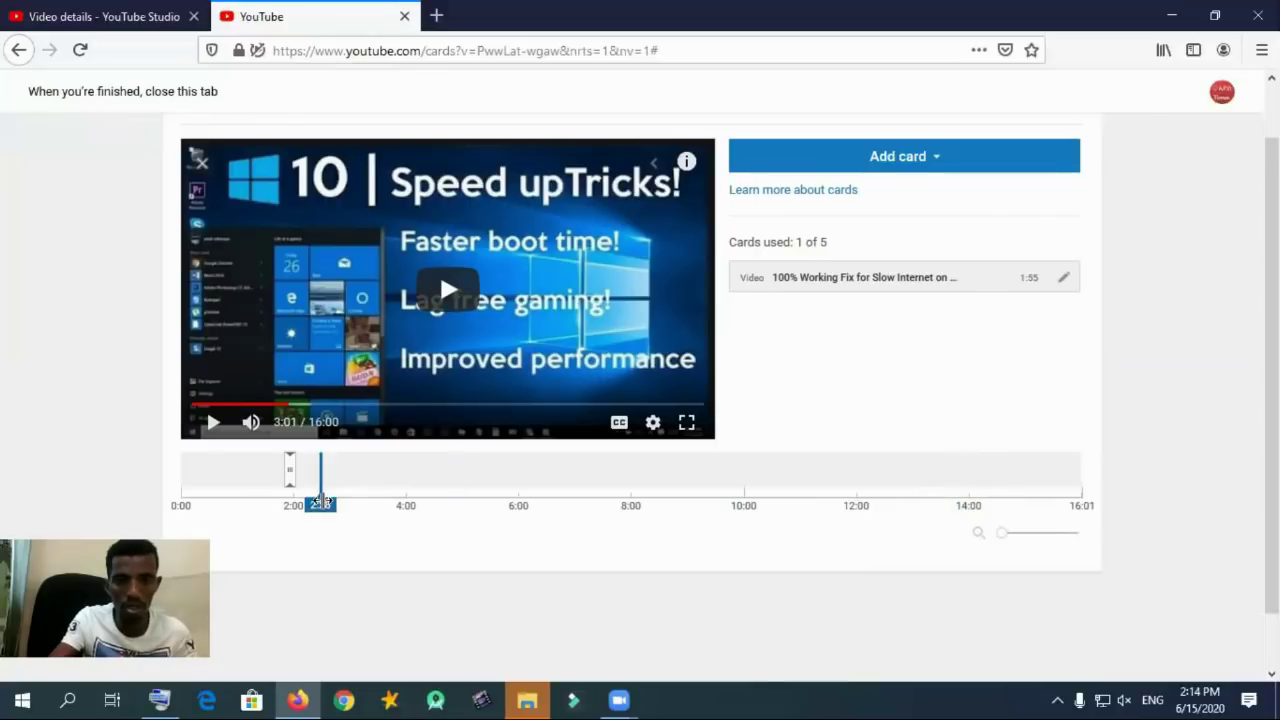
Edit the video card, set its teaser text to "Chech out latest video..." and save it.
left_click(1063, 280)
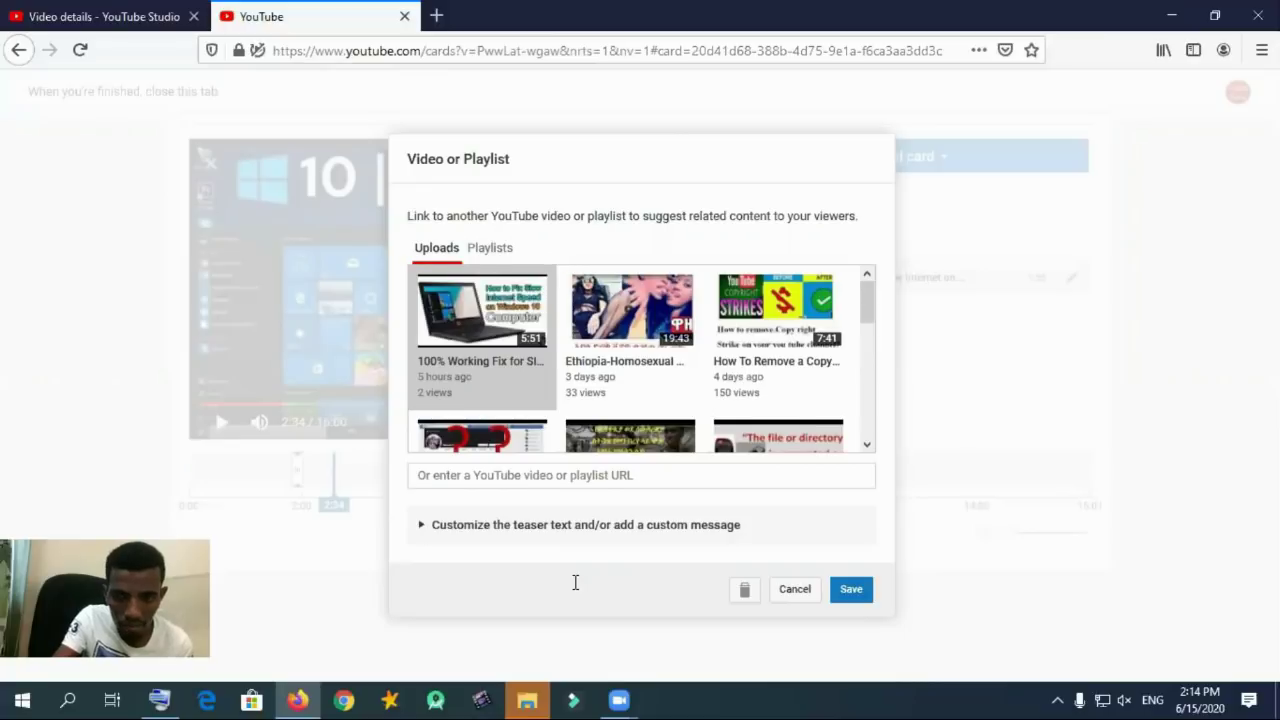
left_click(503, 524)
left_click(787, 518)
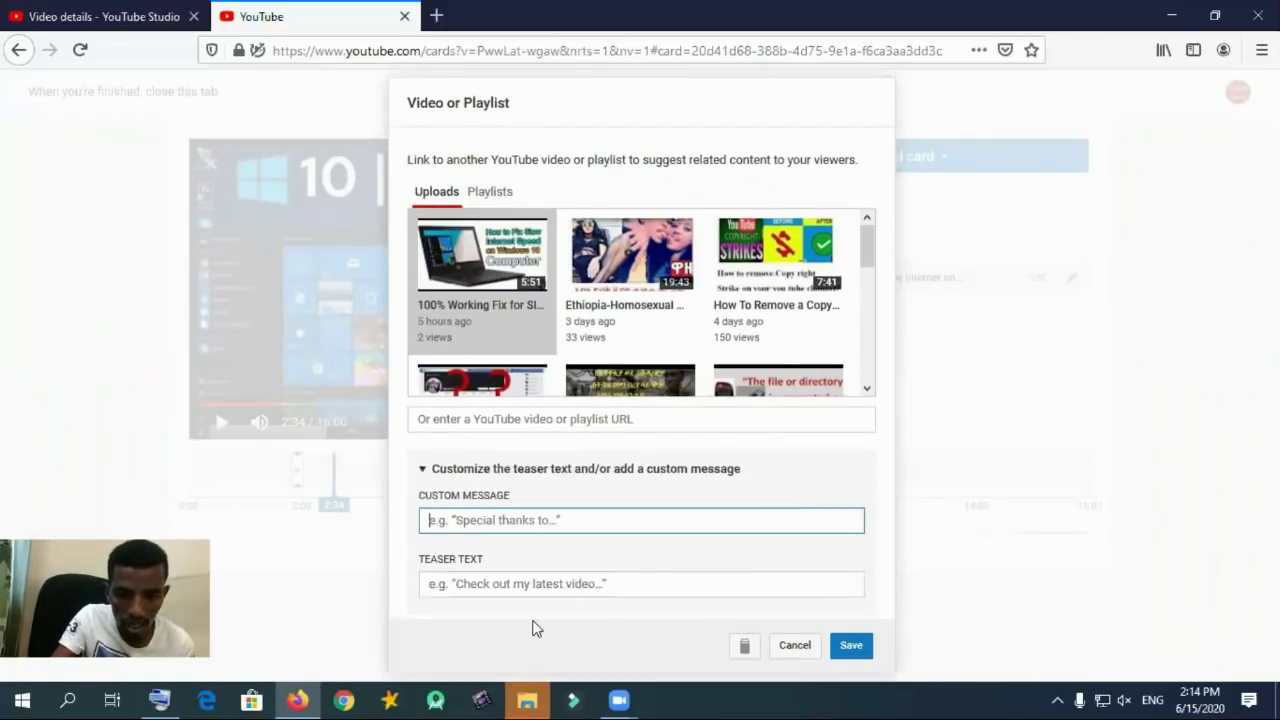
left_click(596, 584)
left_click(608, 582)
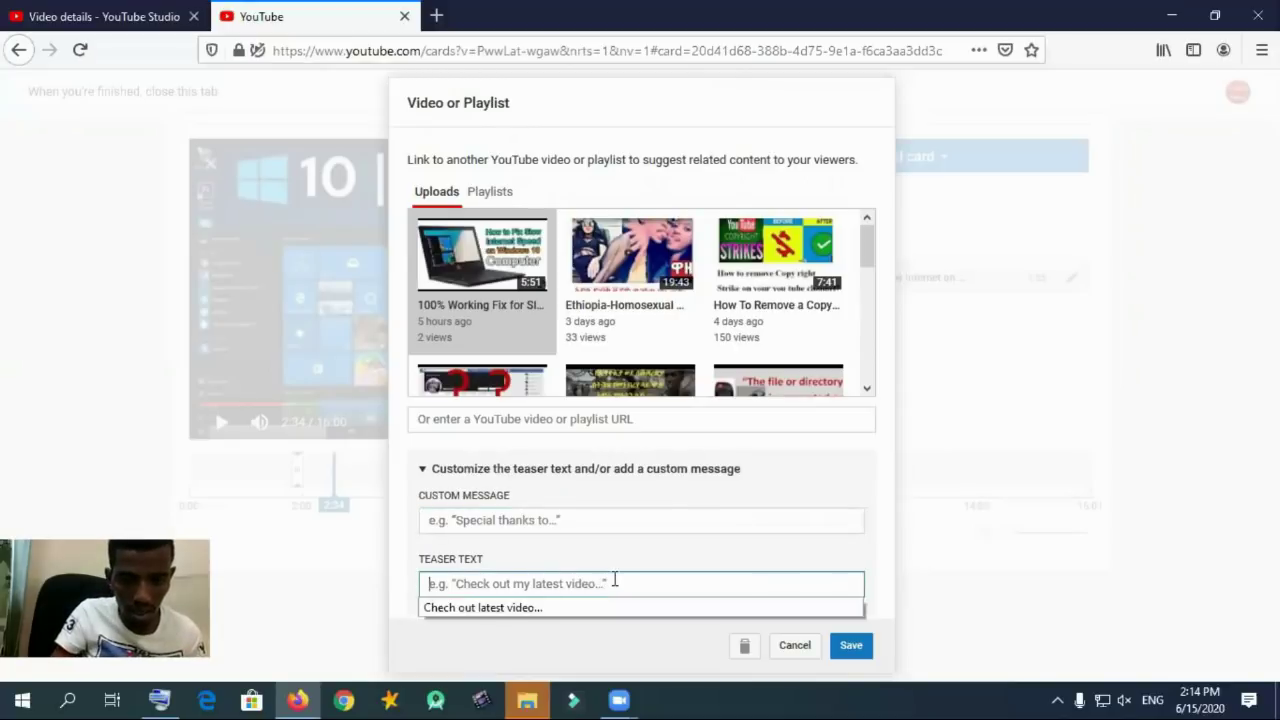
type("c")
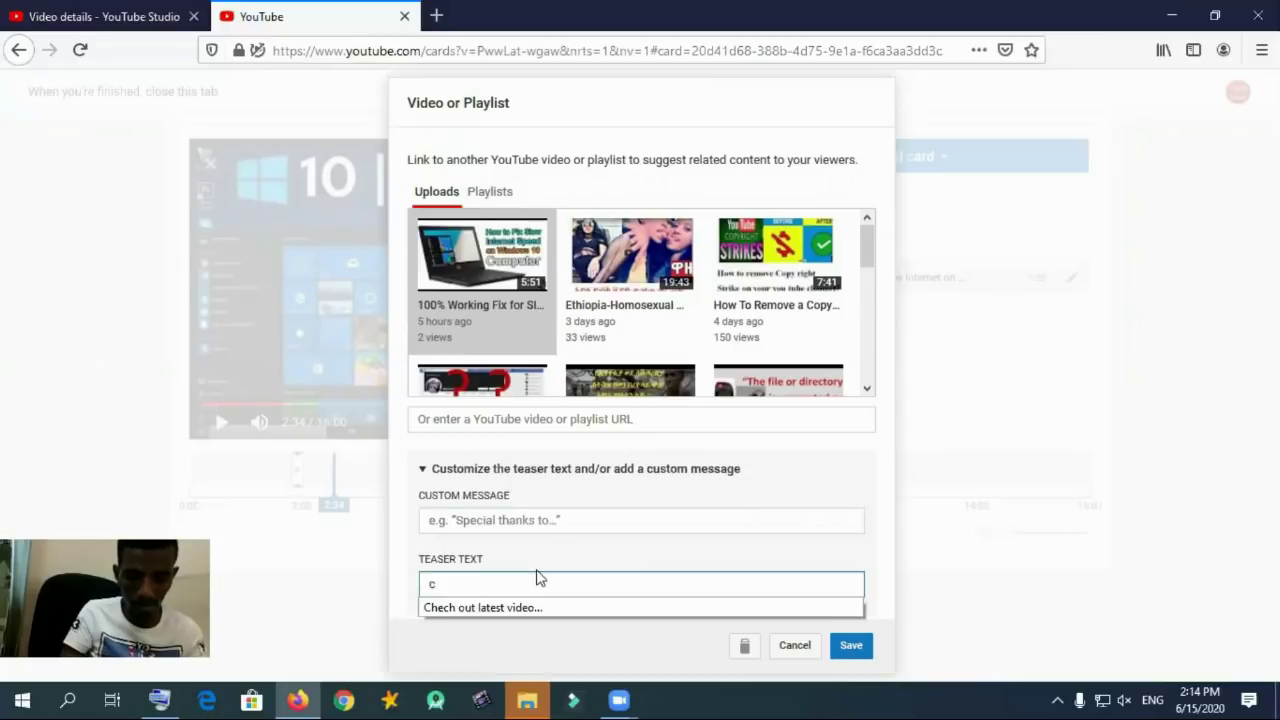
key("BackSpace")
type("c")
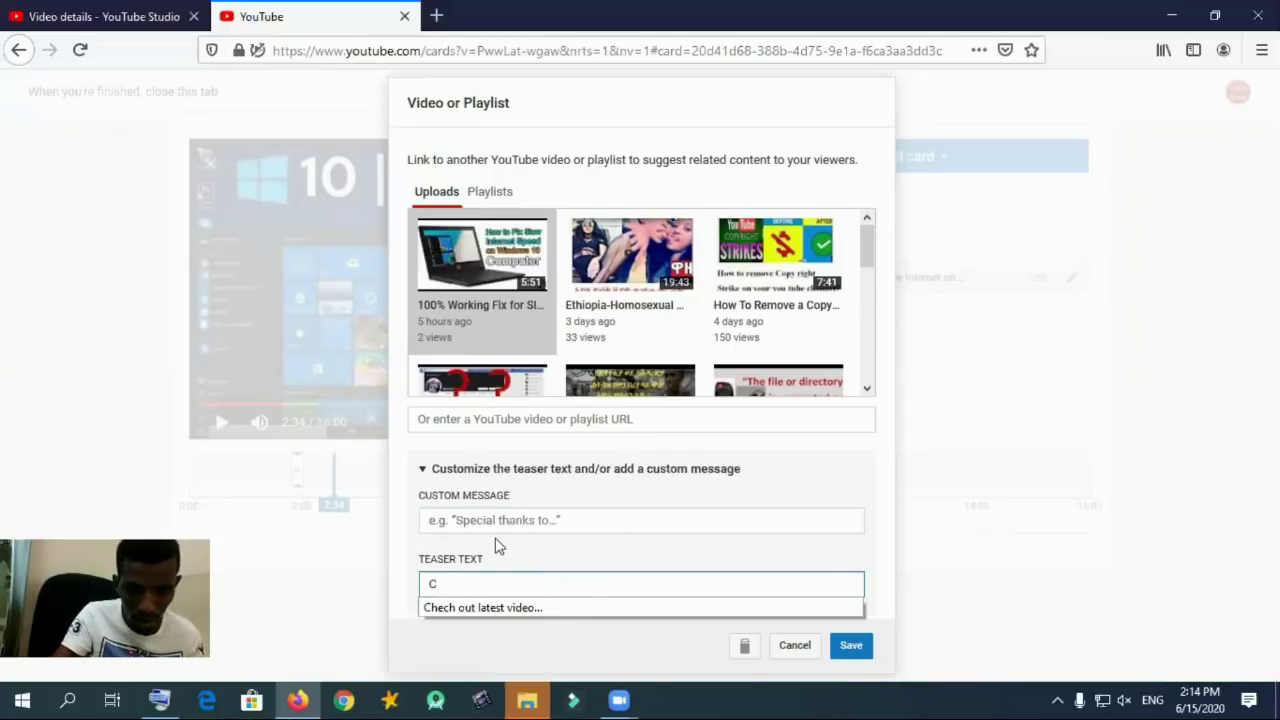
key("Down")
key("Return")
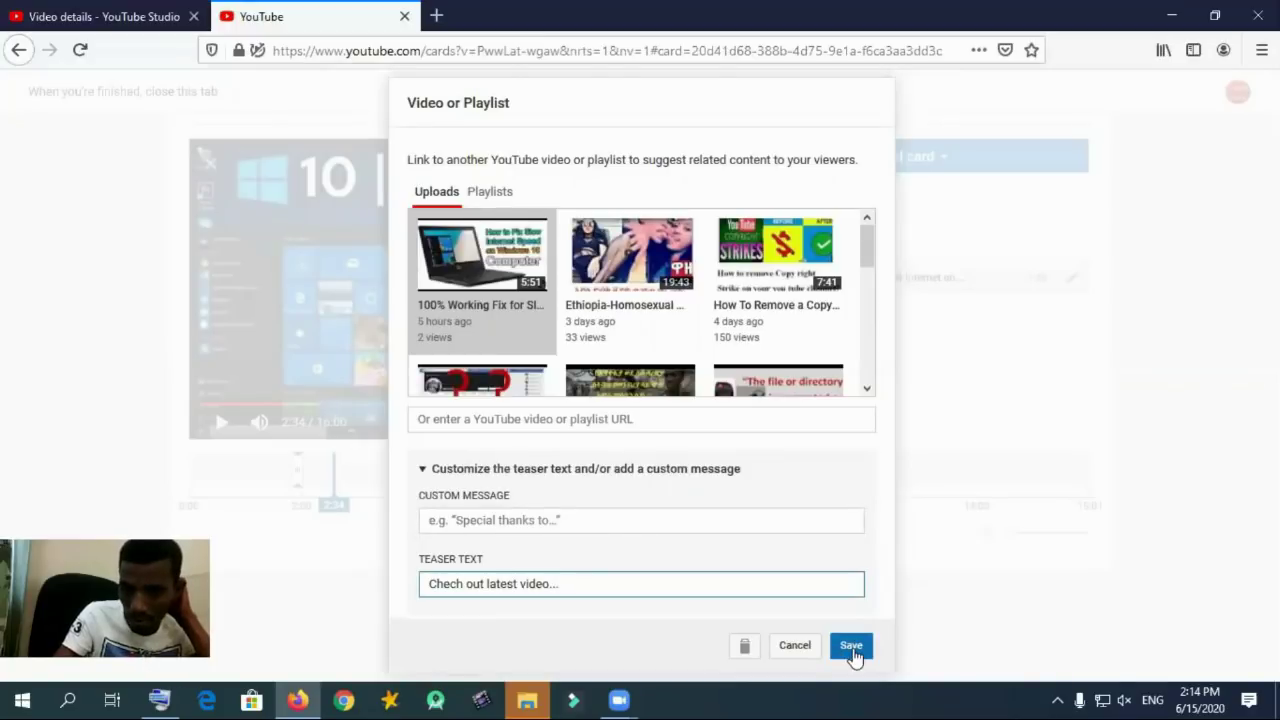
left_click(517, 418)
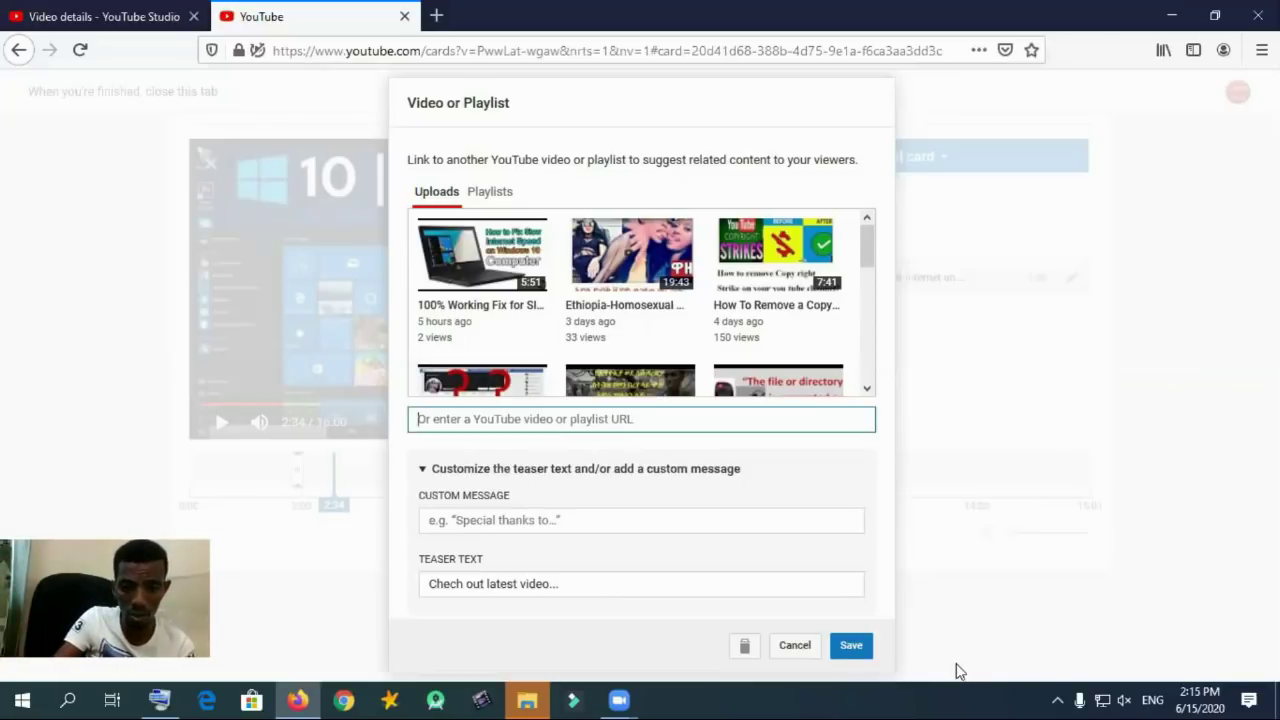
left_click(849, 647)
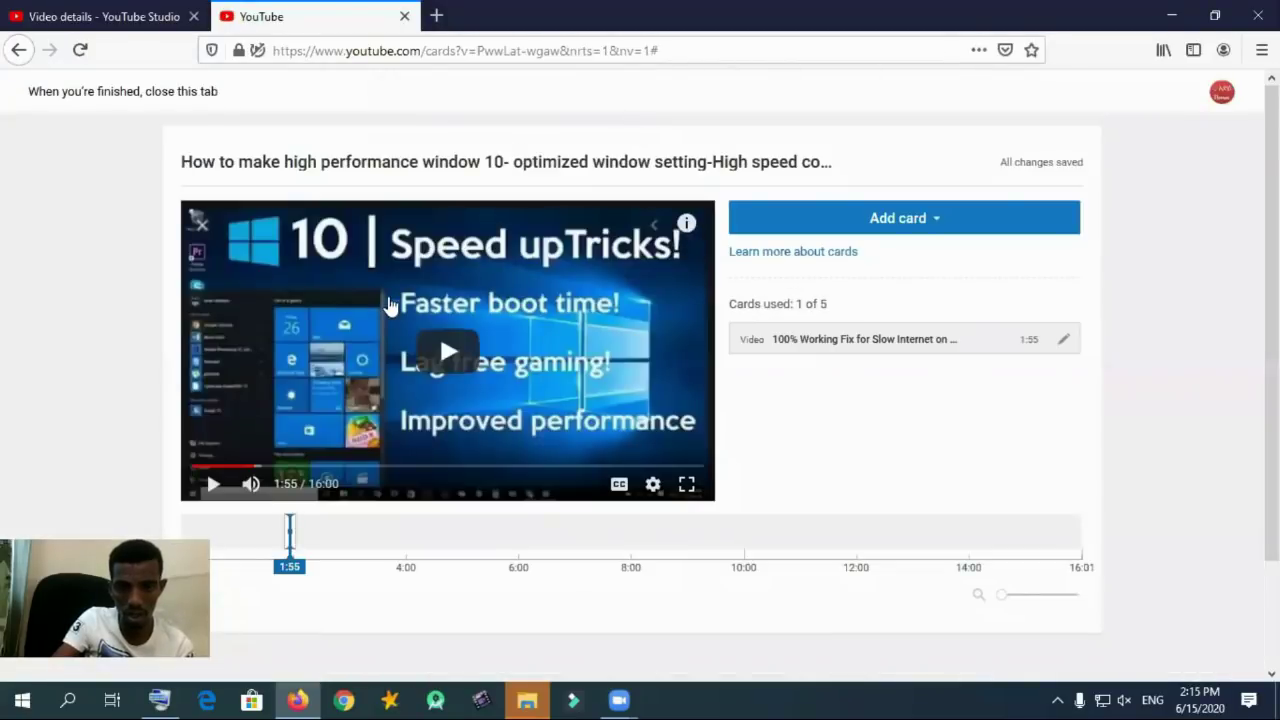
Examine the card icon in the preview and the form for a channel card, leaving without creating one.
left_click(688, 226)
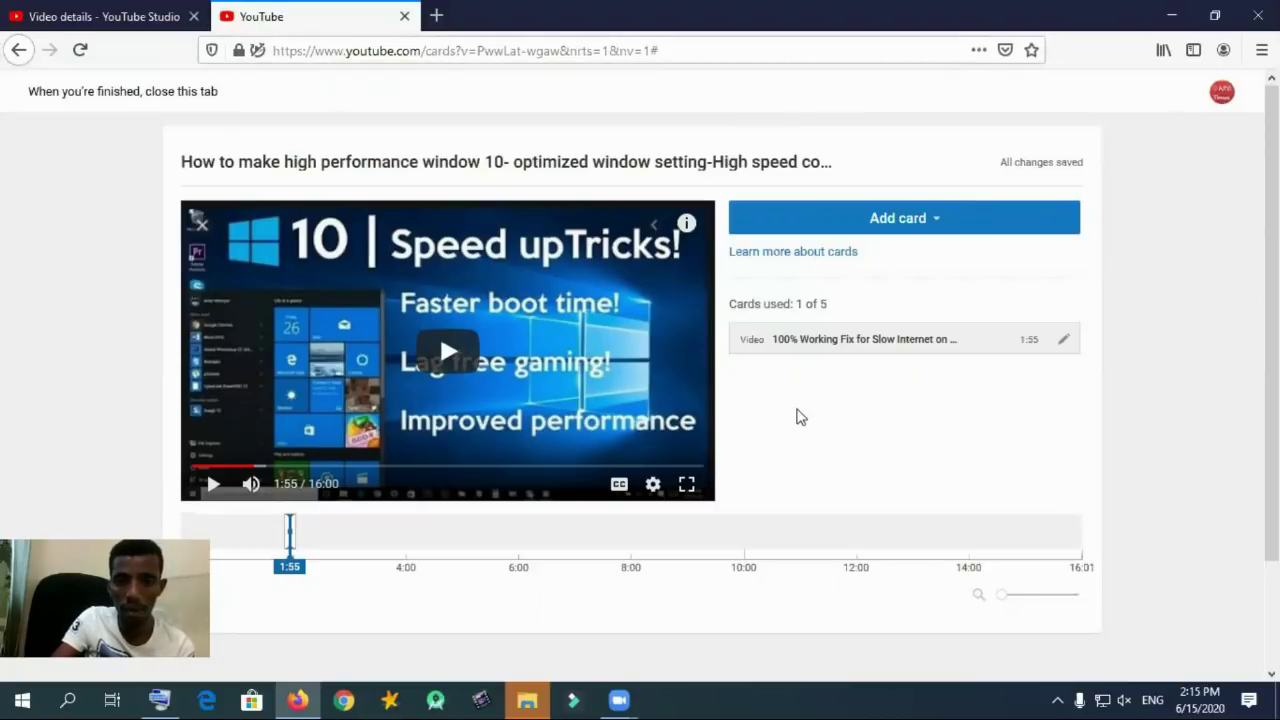
left_click(884, 222)
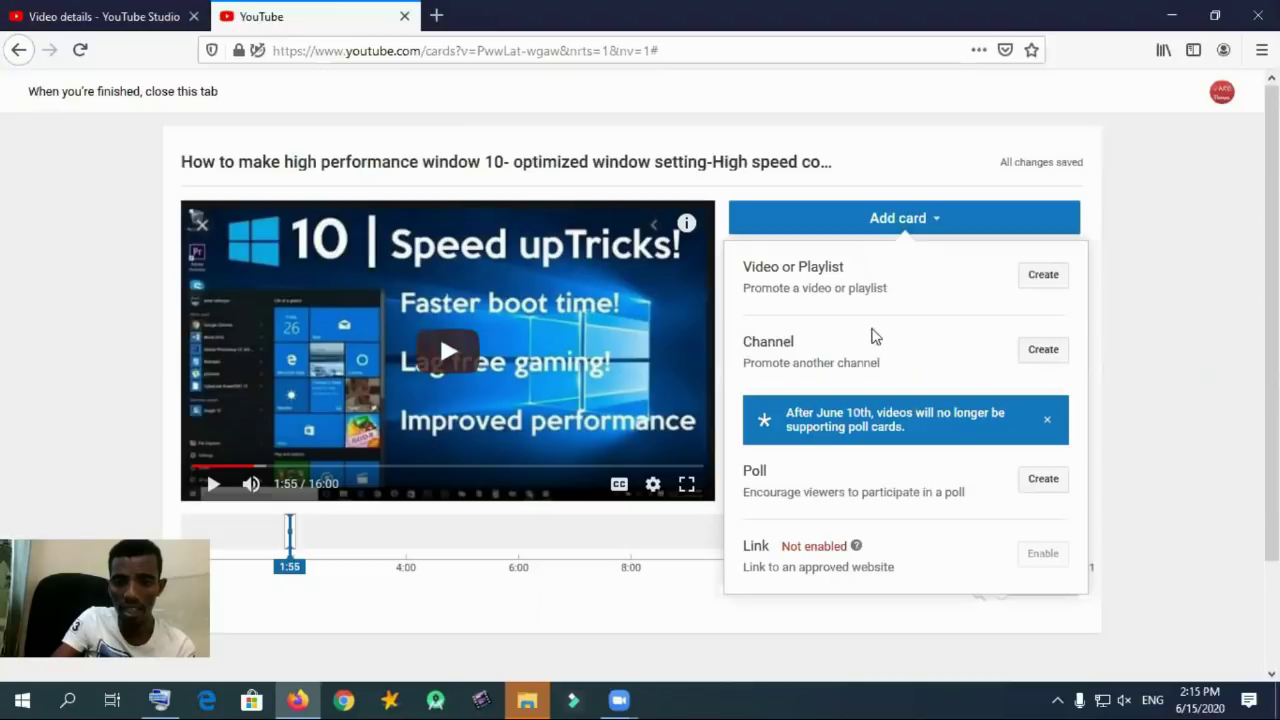
left_click(1045, 353)
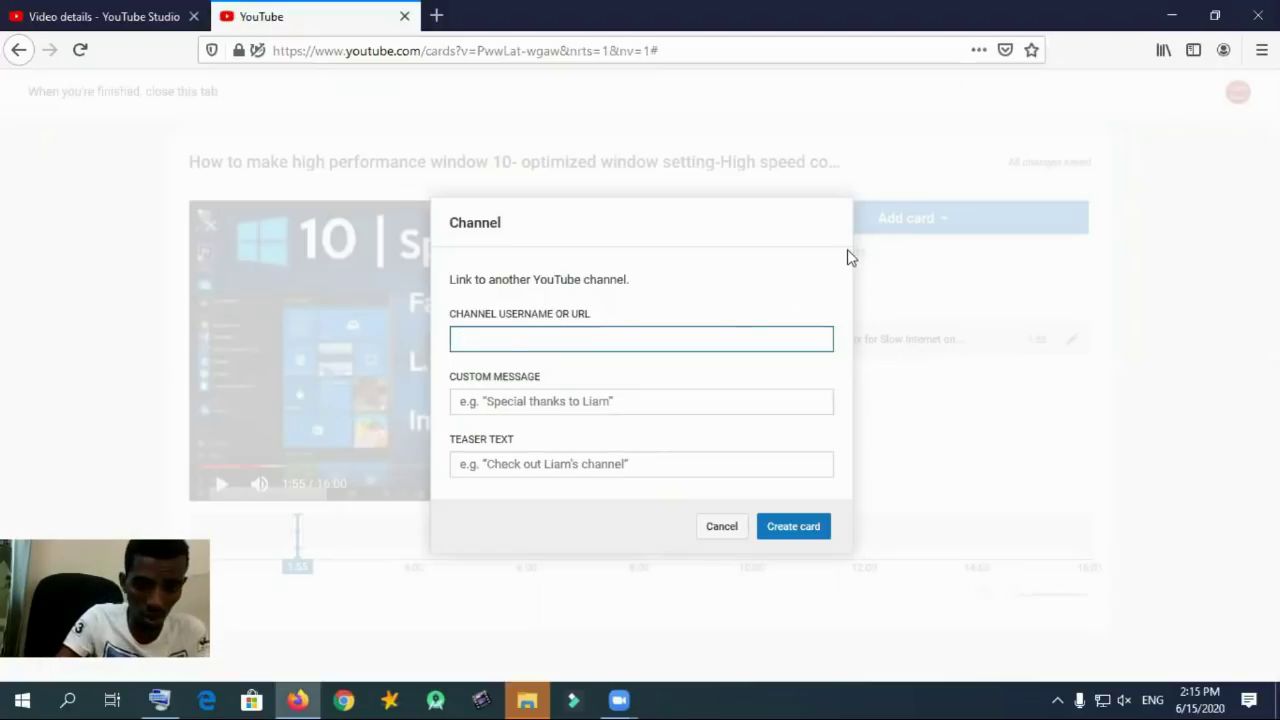
left_click(714, 534)
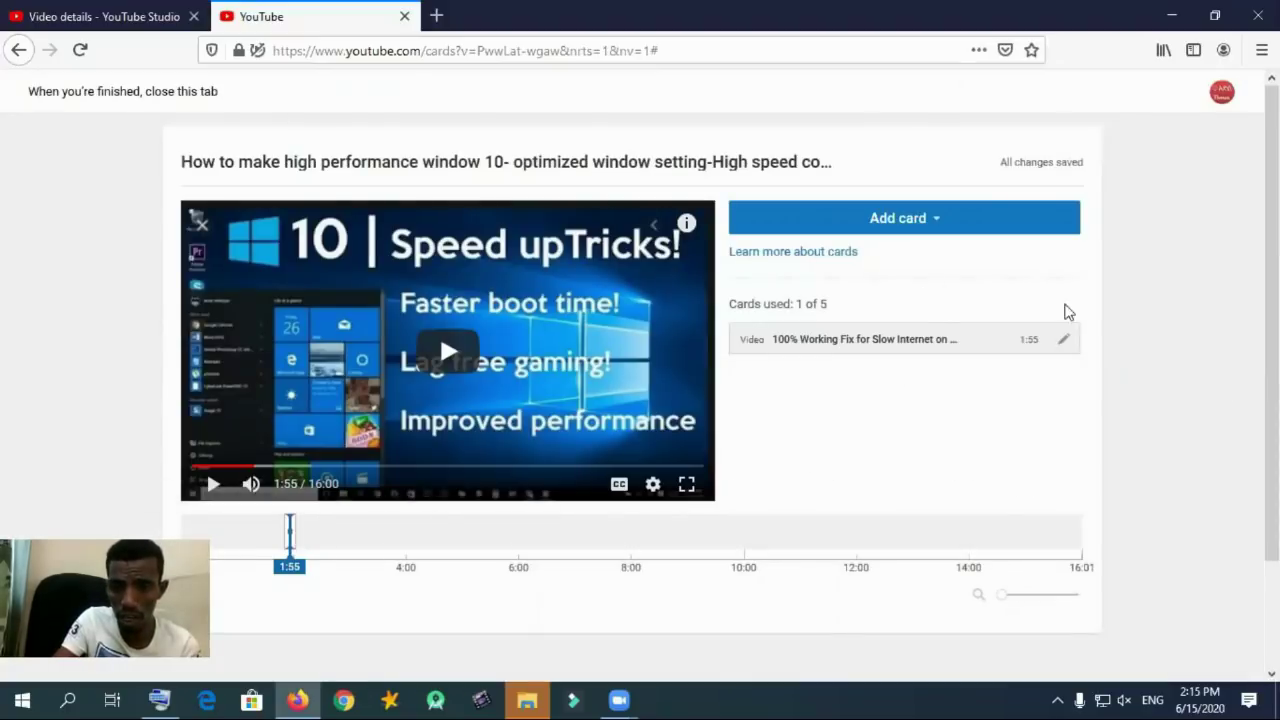
left_click(909, 219)
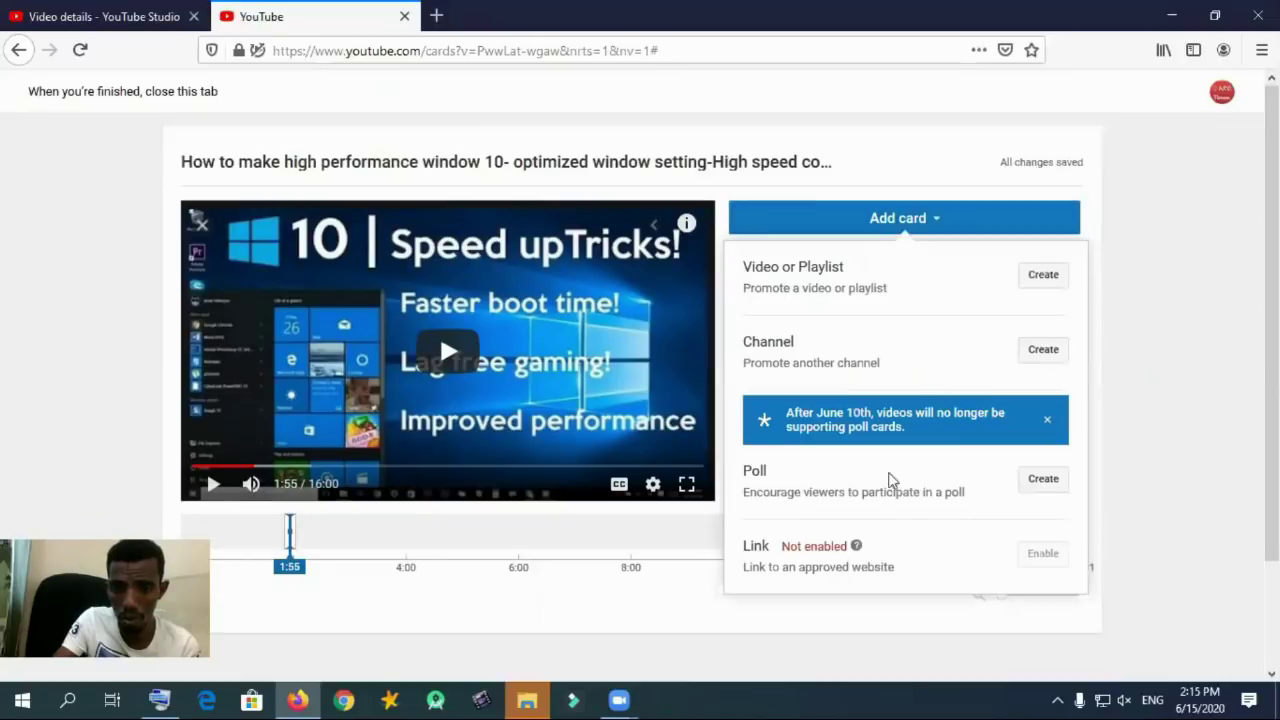
left_click(1042, 482)
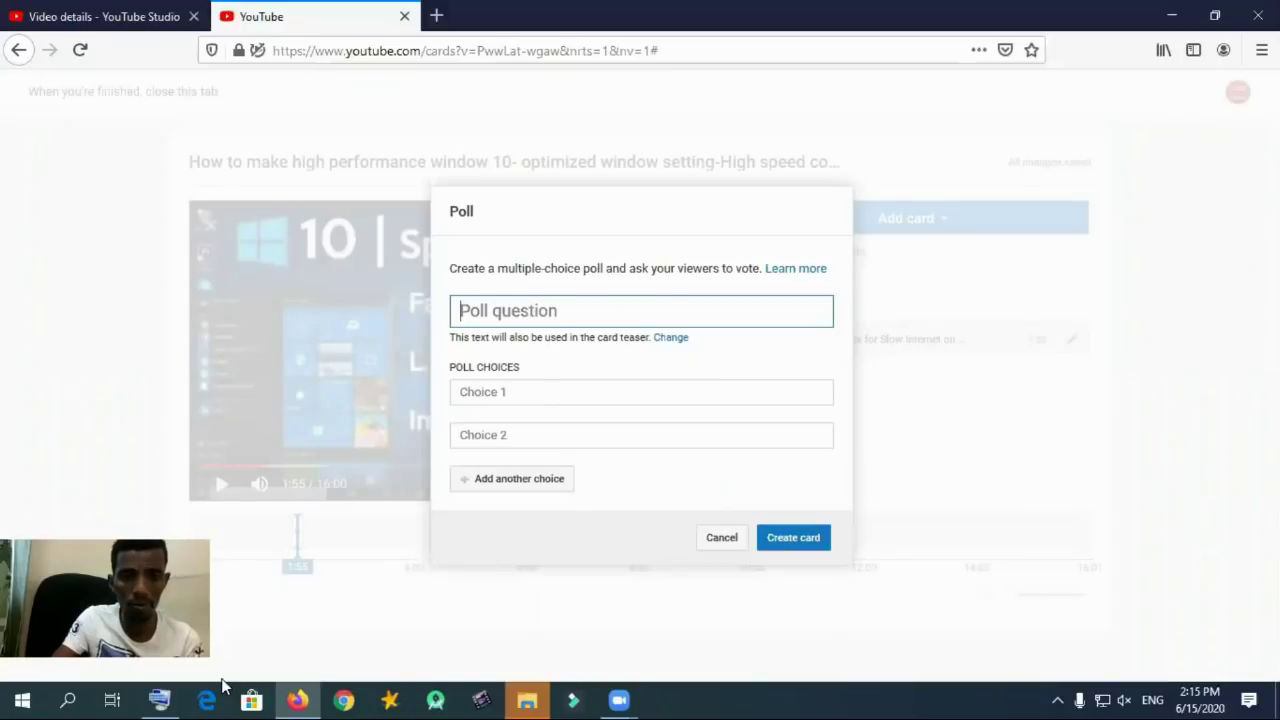
key("ctrl+super+o")
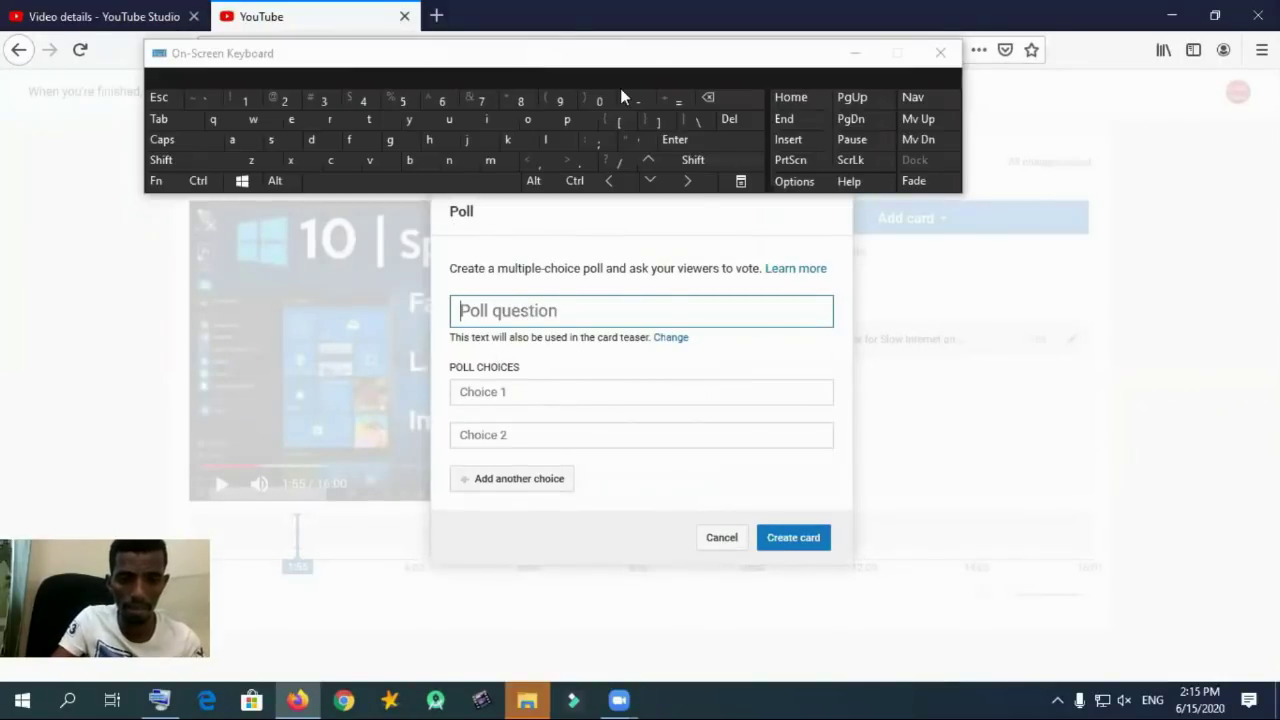
left_click(854, 52)
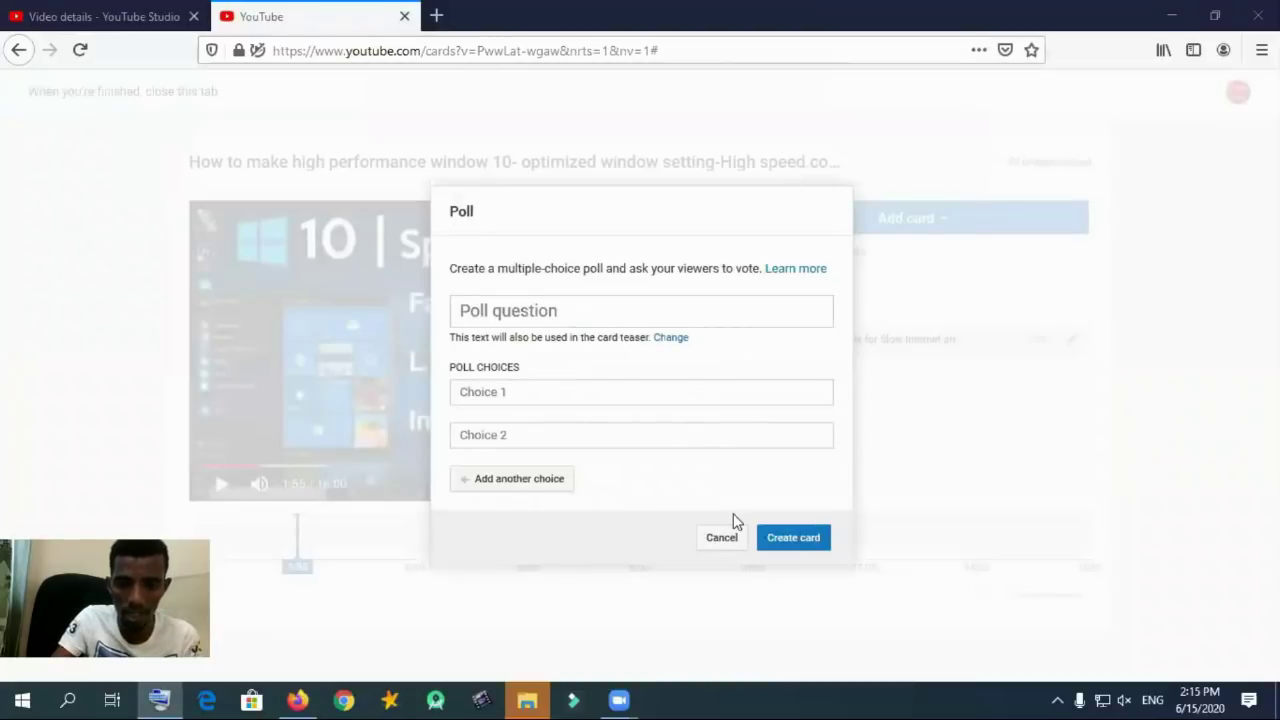
left_click(722, 538)
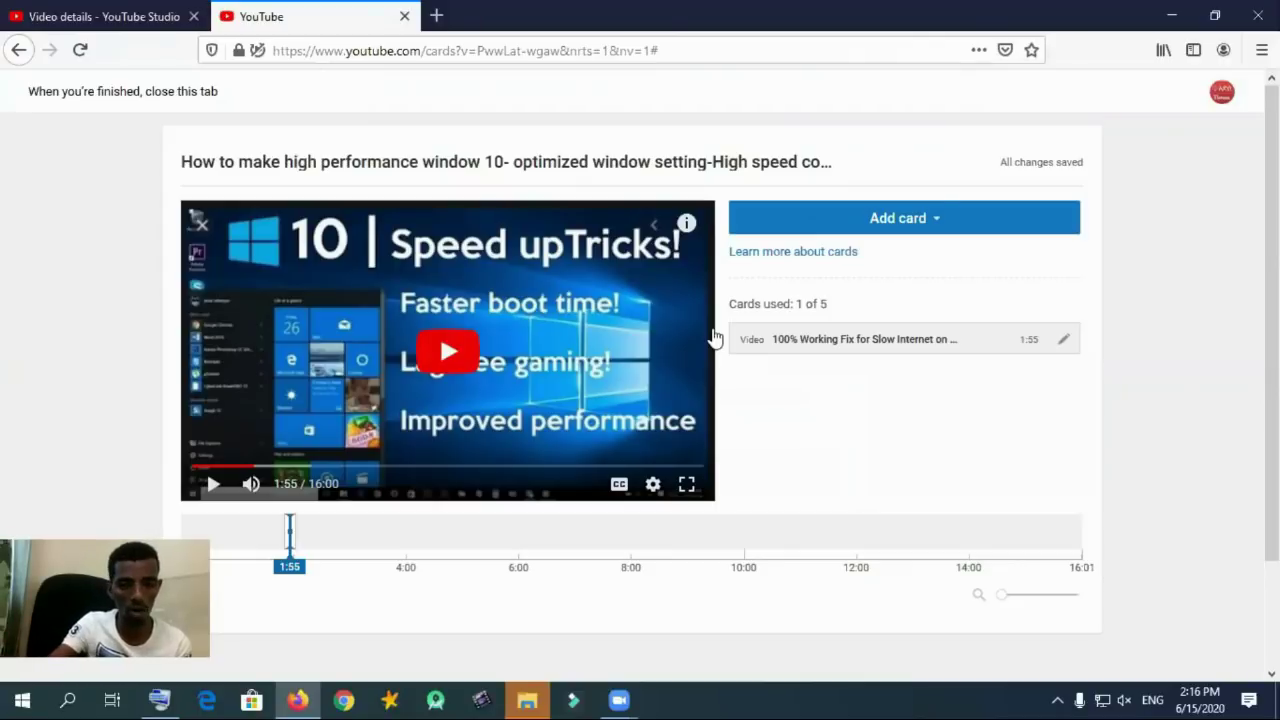
Start creating a poll card and bring up the on-screen keyboard over its form.
left_click(932, 218)
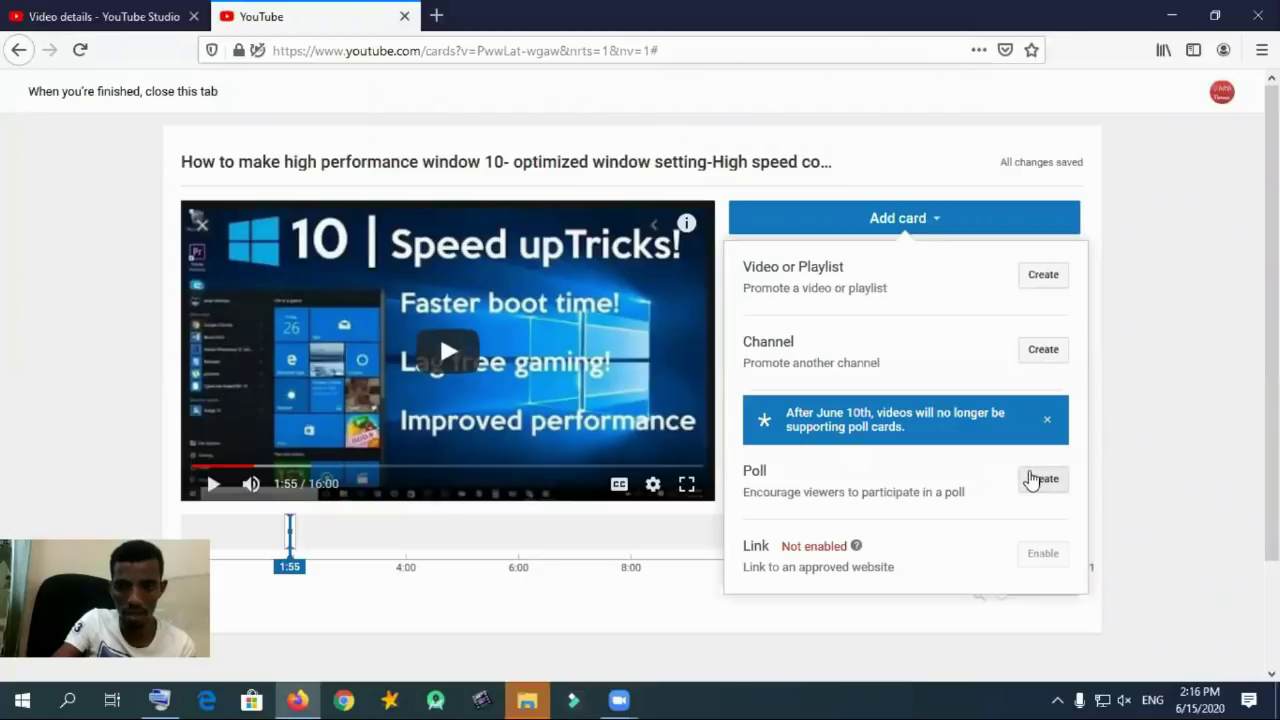
left_click(1040, 479)
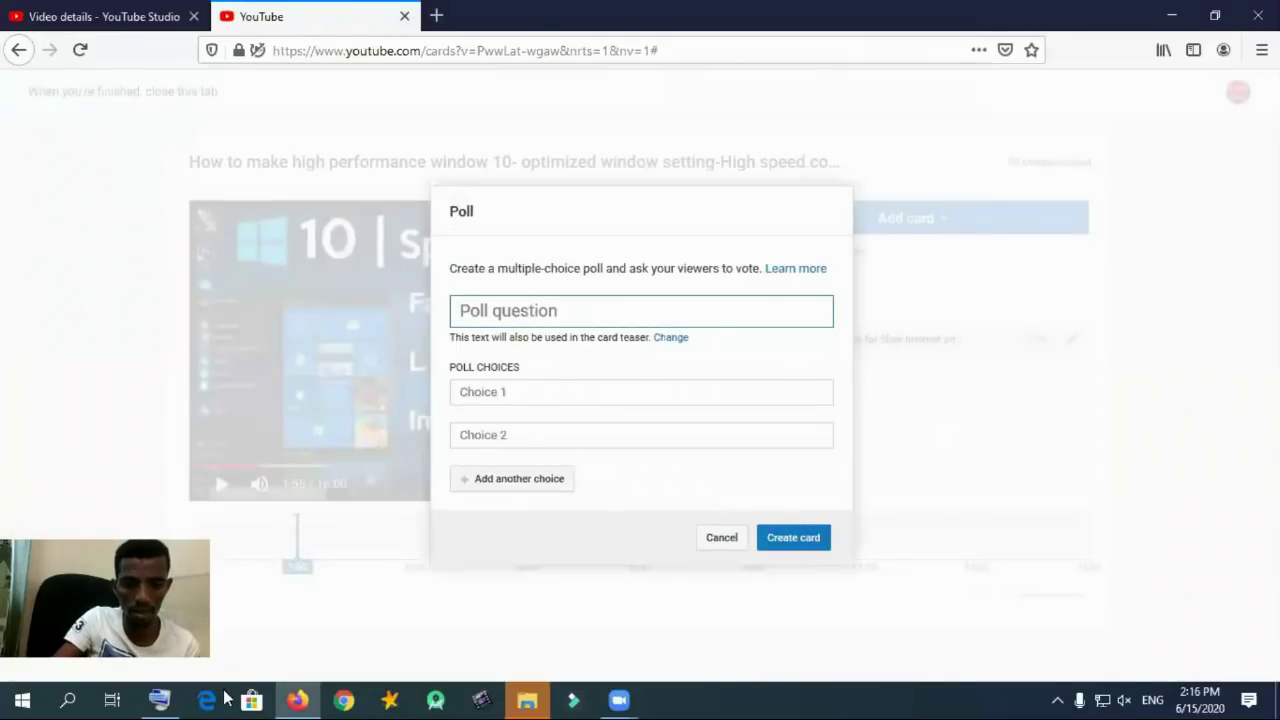
left_click(158, 698)
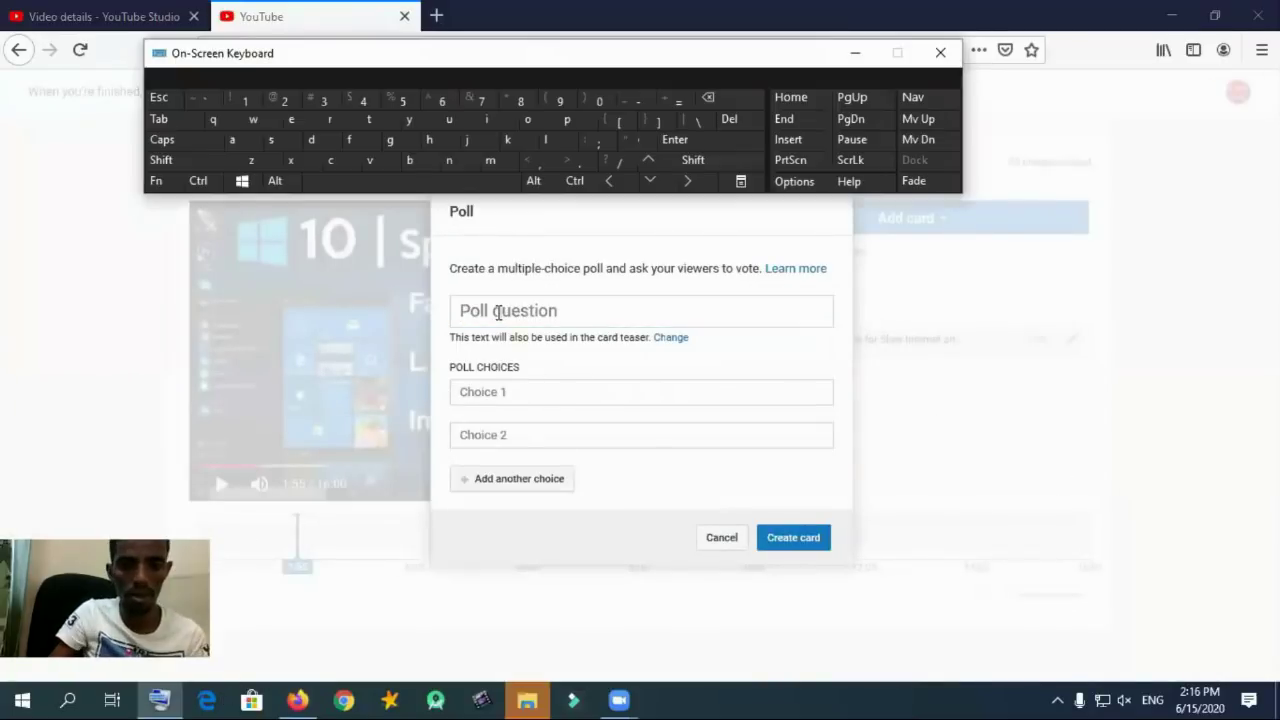
Enter "Do you know how to speed up slow internet connecction" as the poll question.
left_click(497, 312)
type("D")
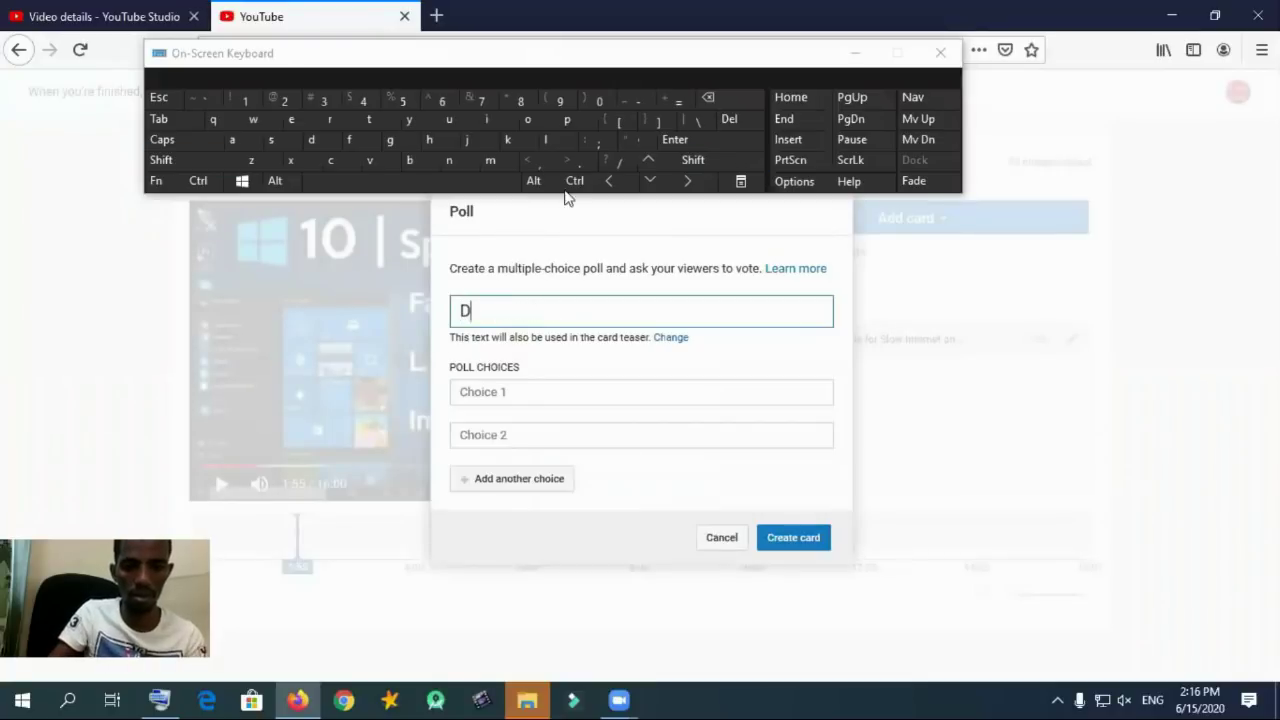
left_click(522, 101)
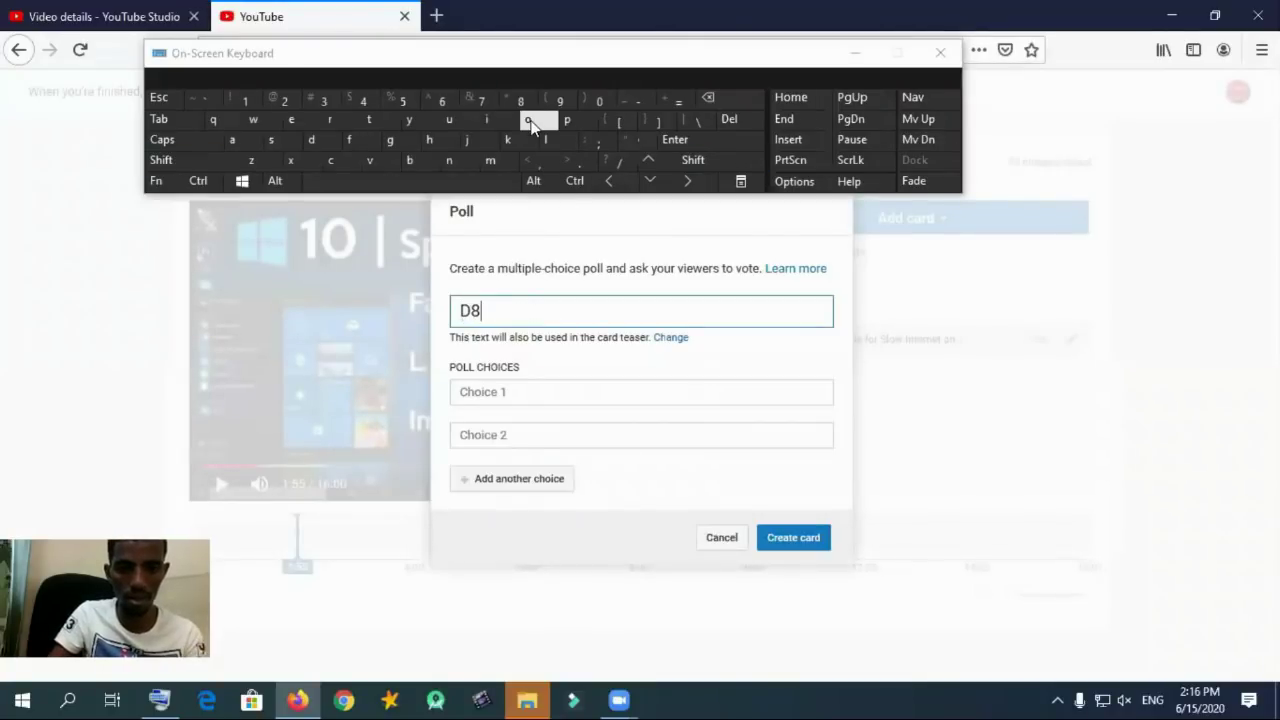
left_click(530, 121)
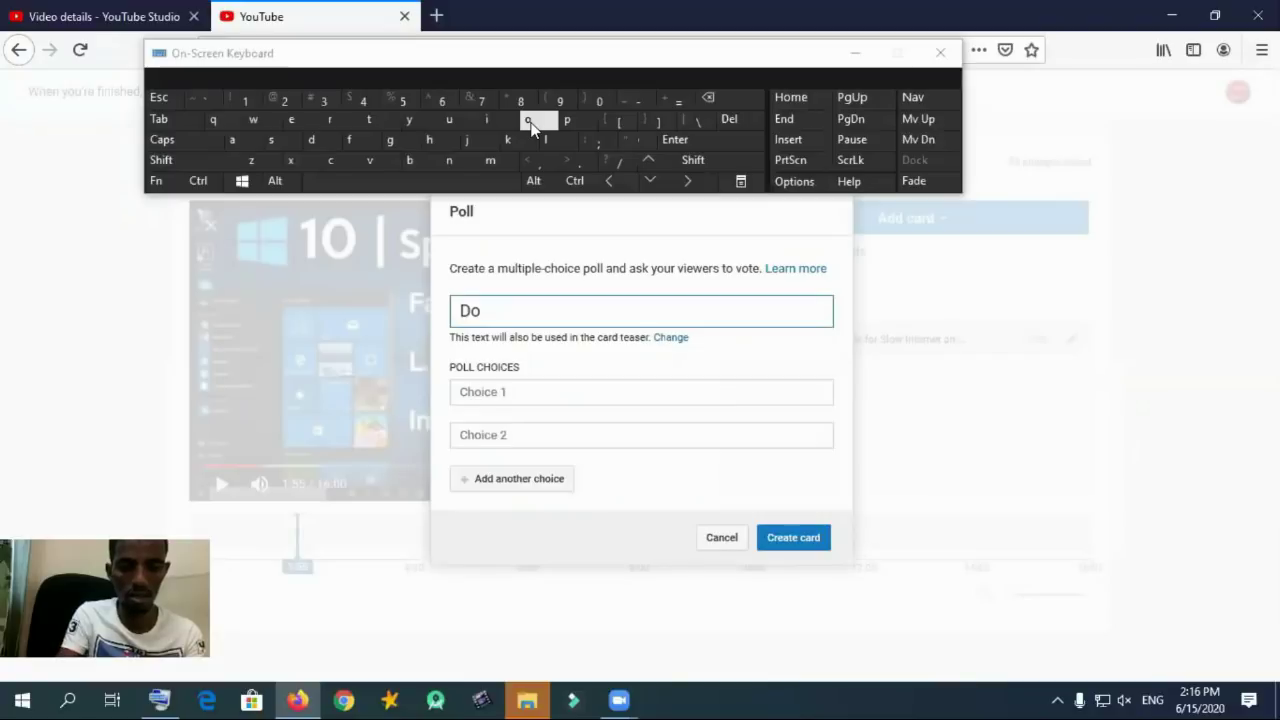
left_click(409, 119)
type("ou kn")
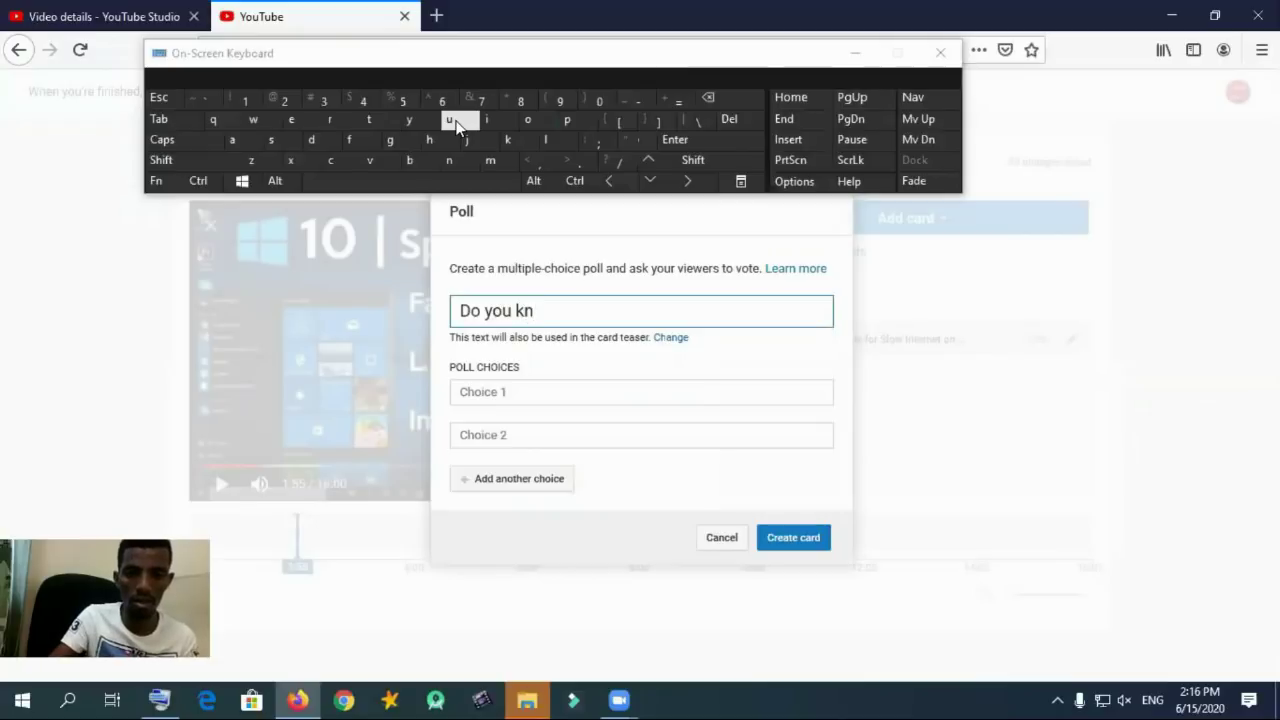
left_click(532, 118)
left_click(268, 121)
type("h")
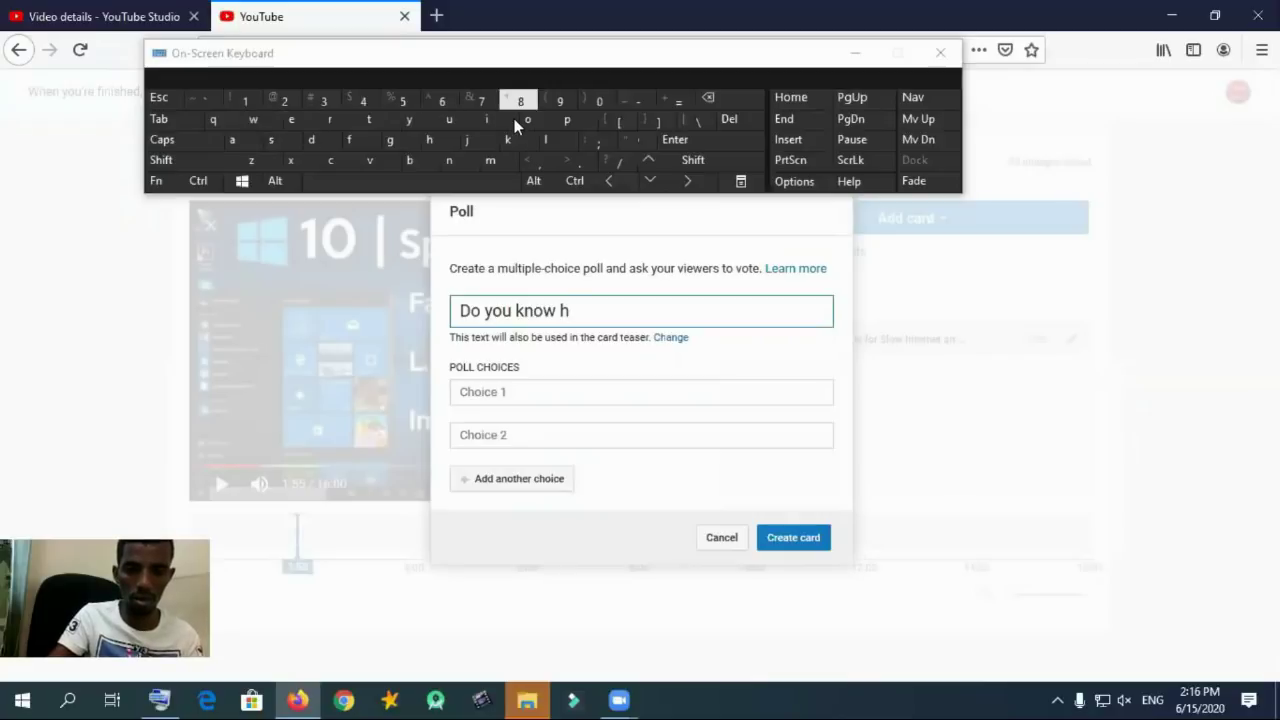
left_click(527, 119)
left_click(256, 119)
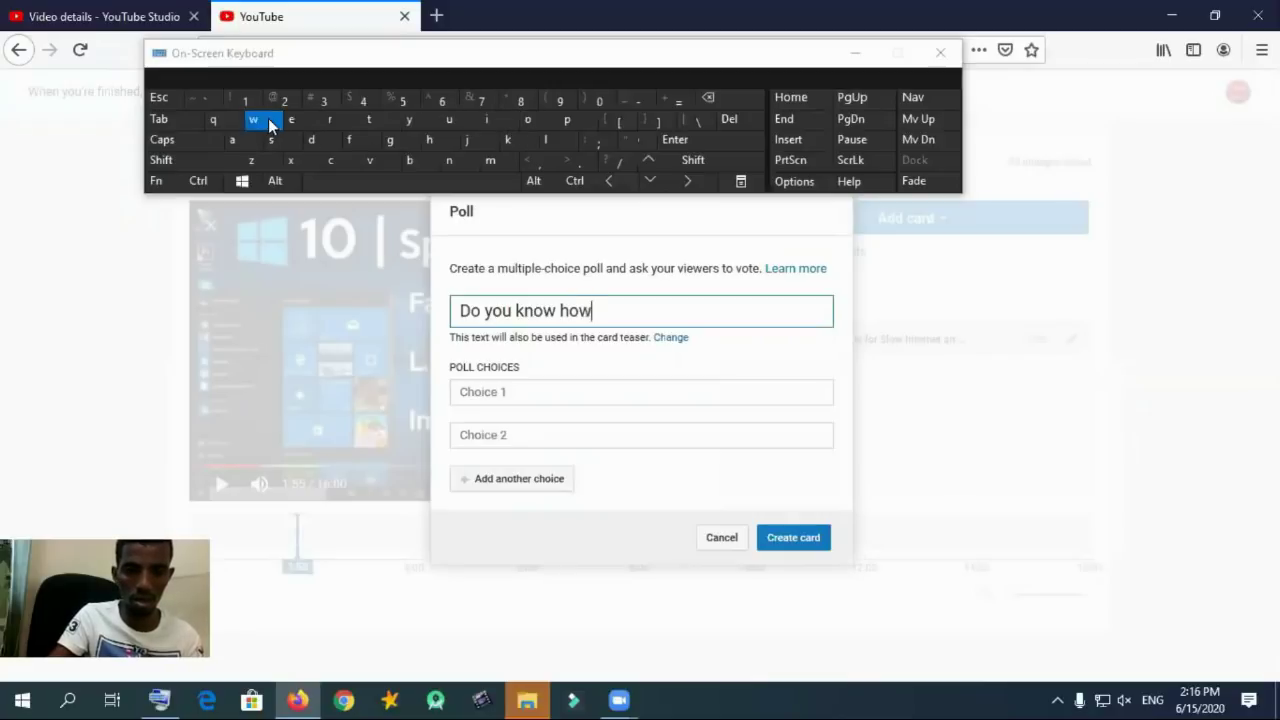
left_click(388, 124)
left_click(549, 120)
type("sp")
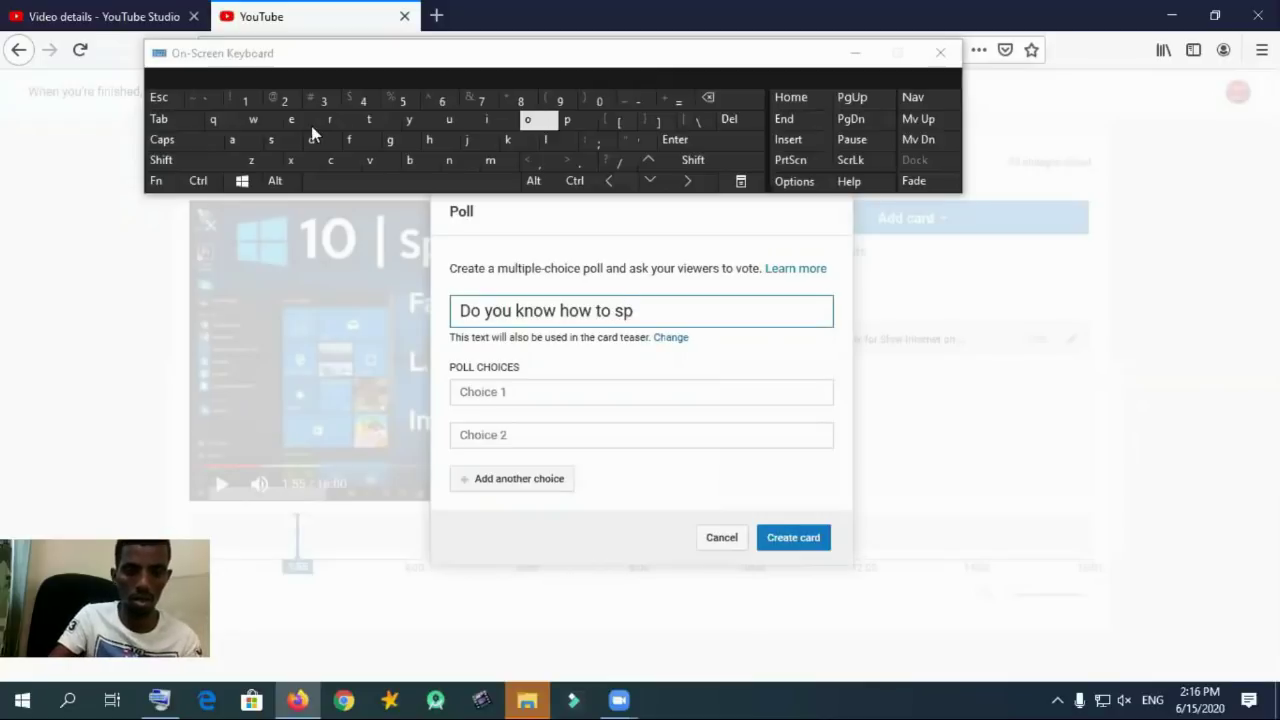
left_click(300, 126)
left_click(310, 139)
left_click(453, 122)
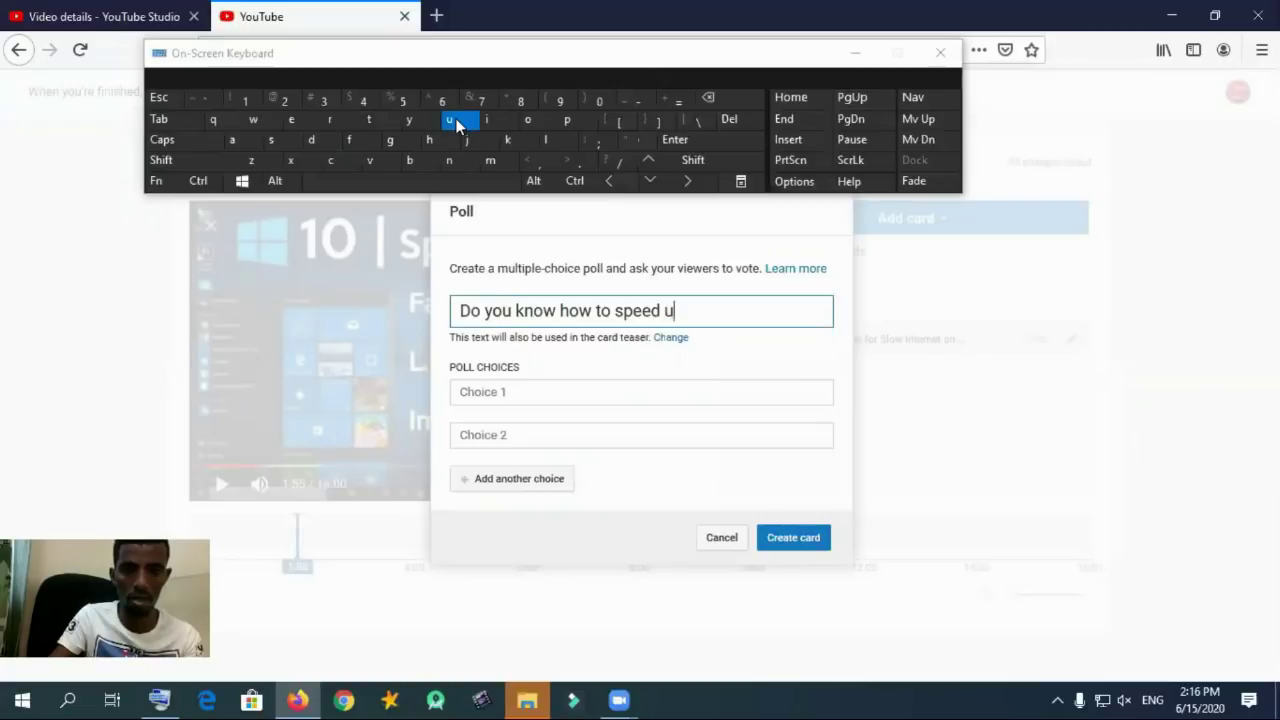
left_click(567, 121)
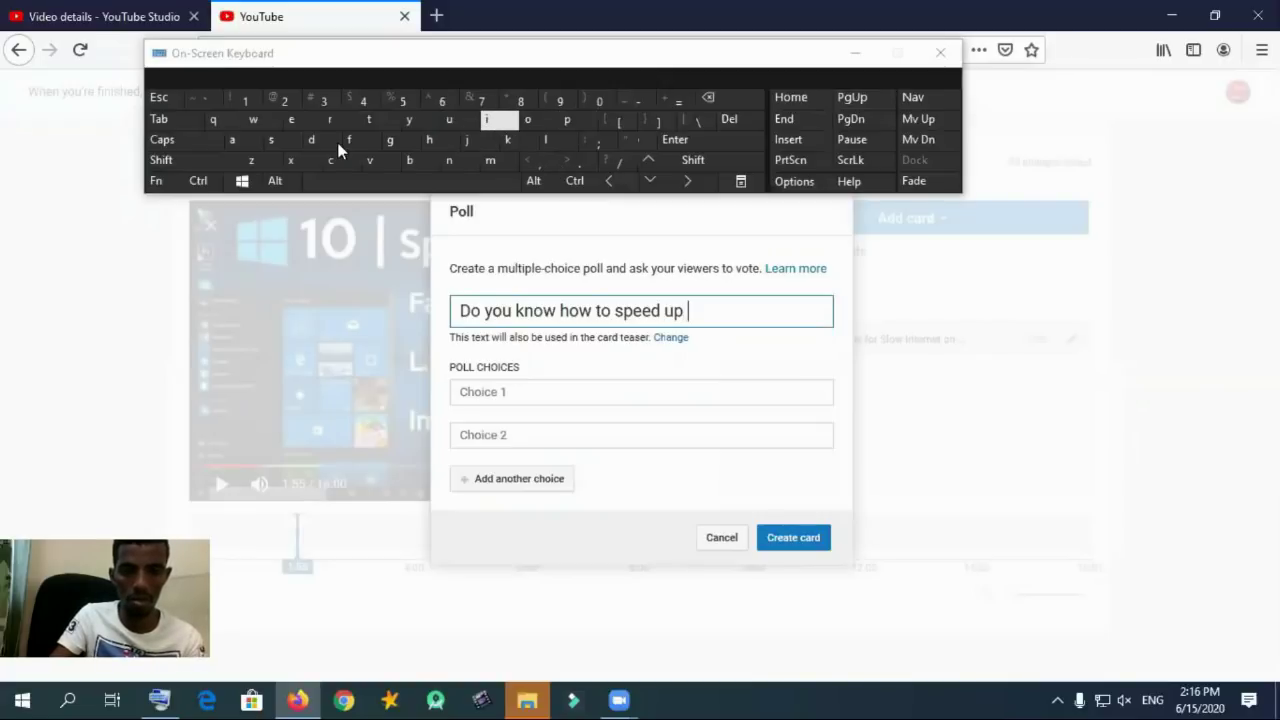
left_click(270, 140)
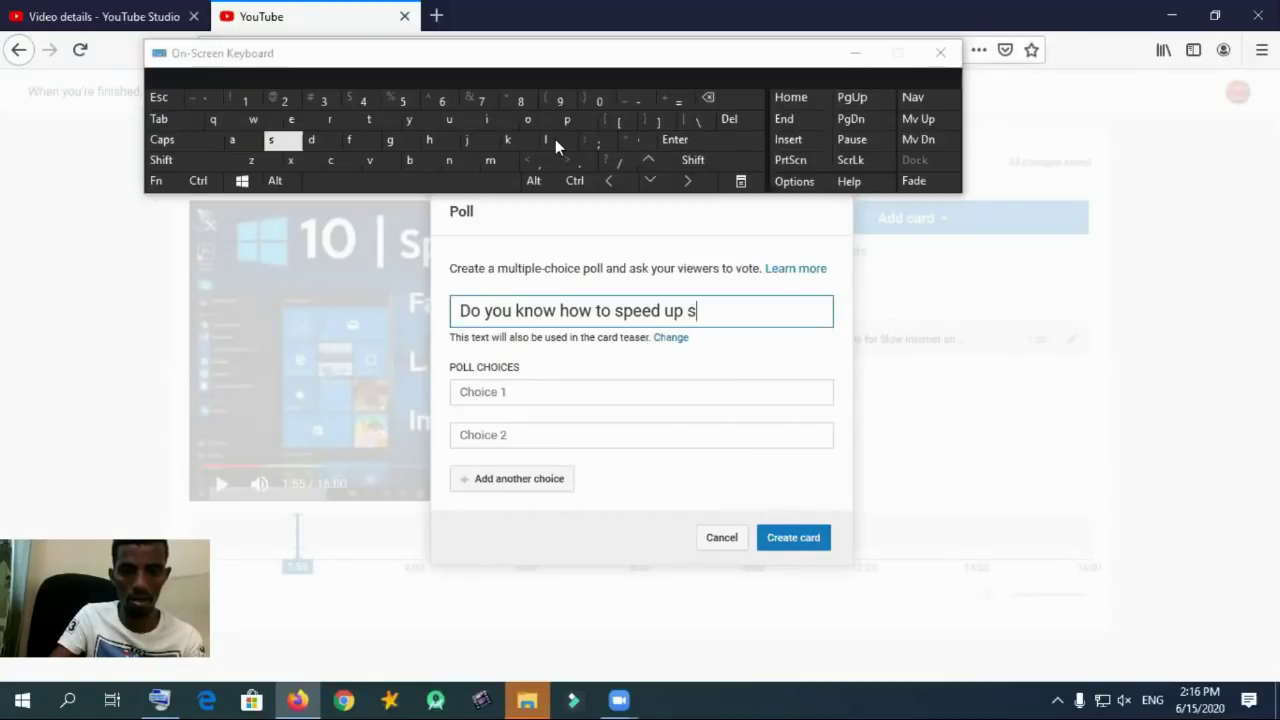
left_click(552, 140)
left_click(527, 121)
left_click(256, 121)
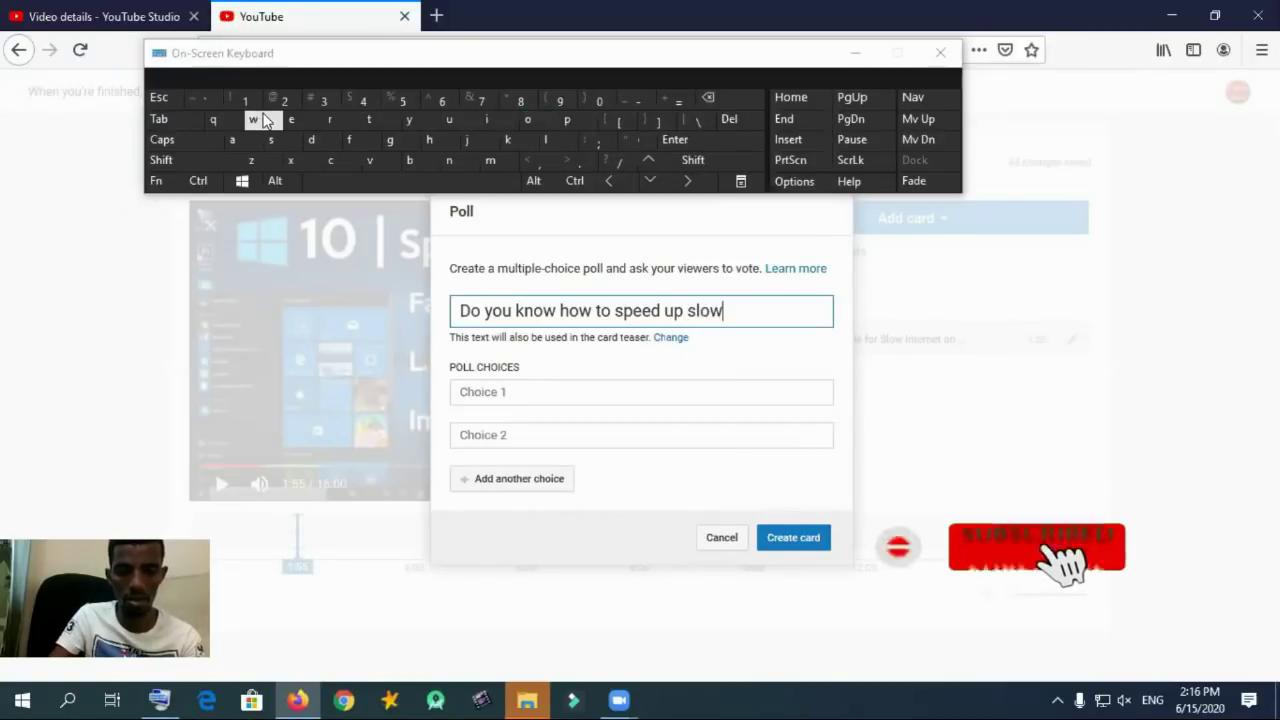
left_click(495, 122)
left_click(449, 160)
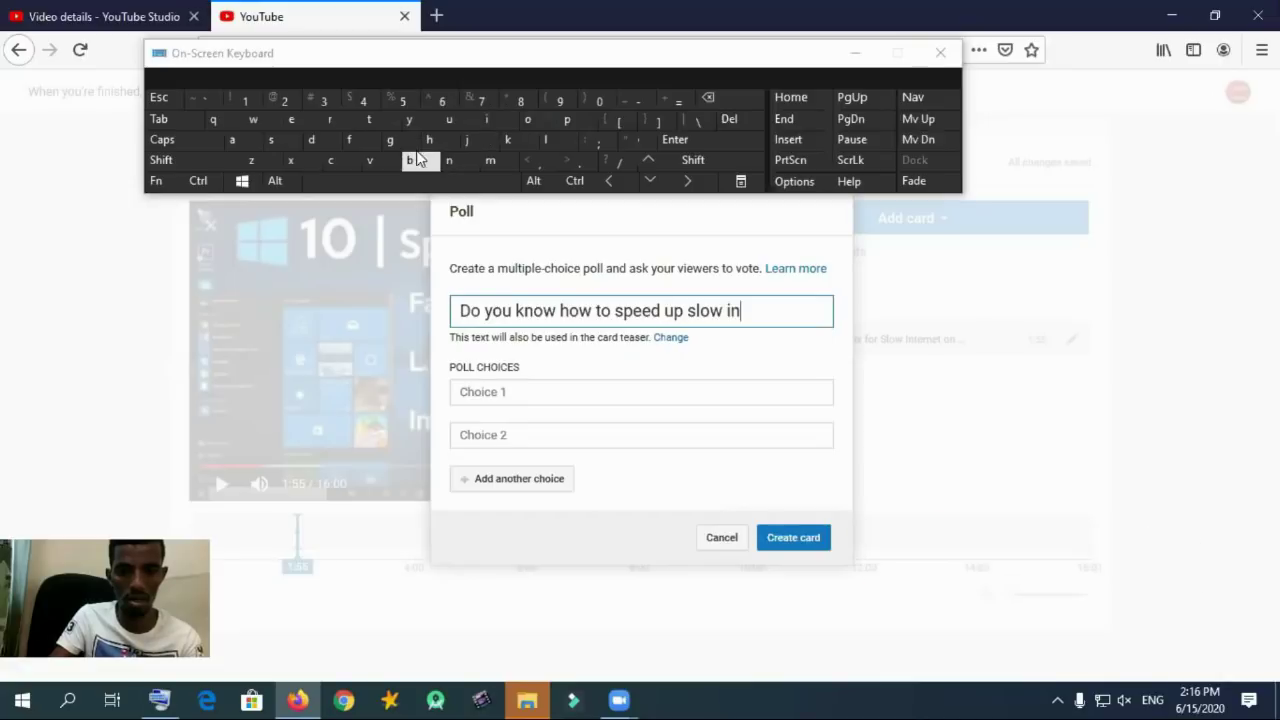
left_click(370, 119)
left_click(300, 120)
left_click(336, 120)
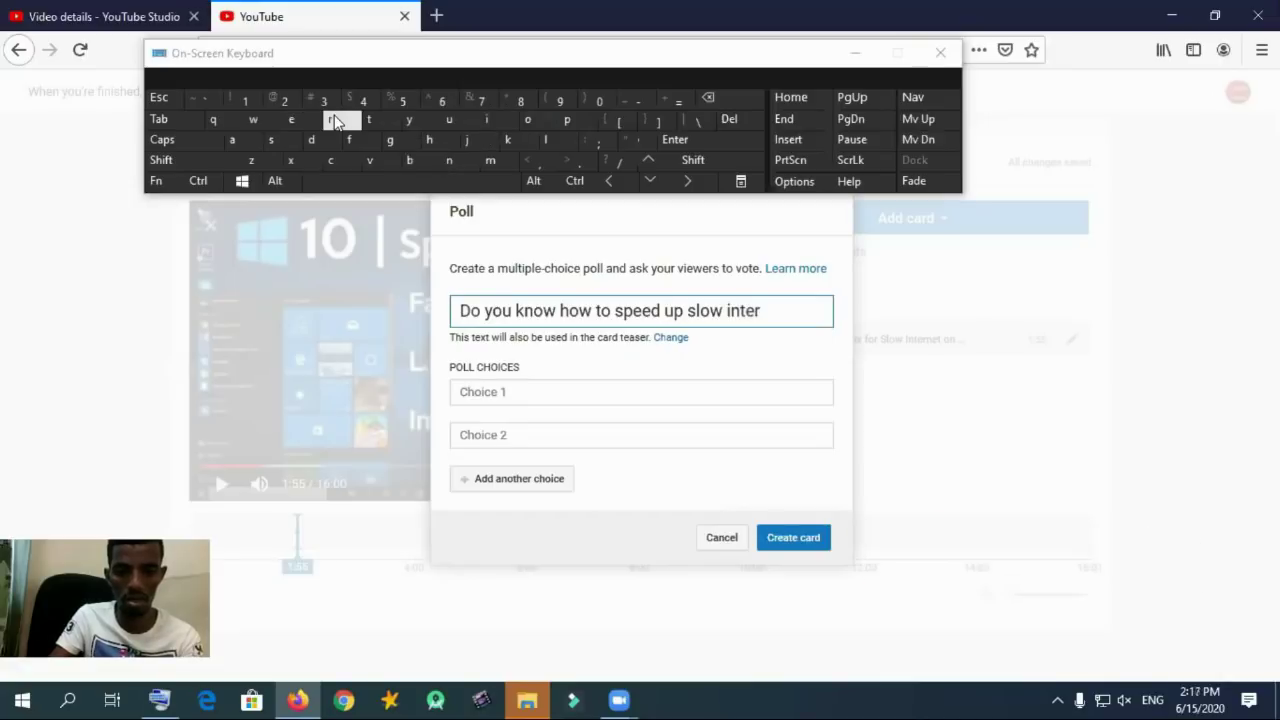
type("ner")
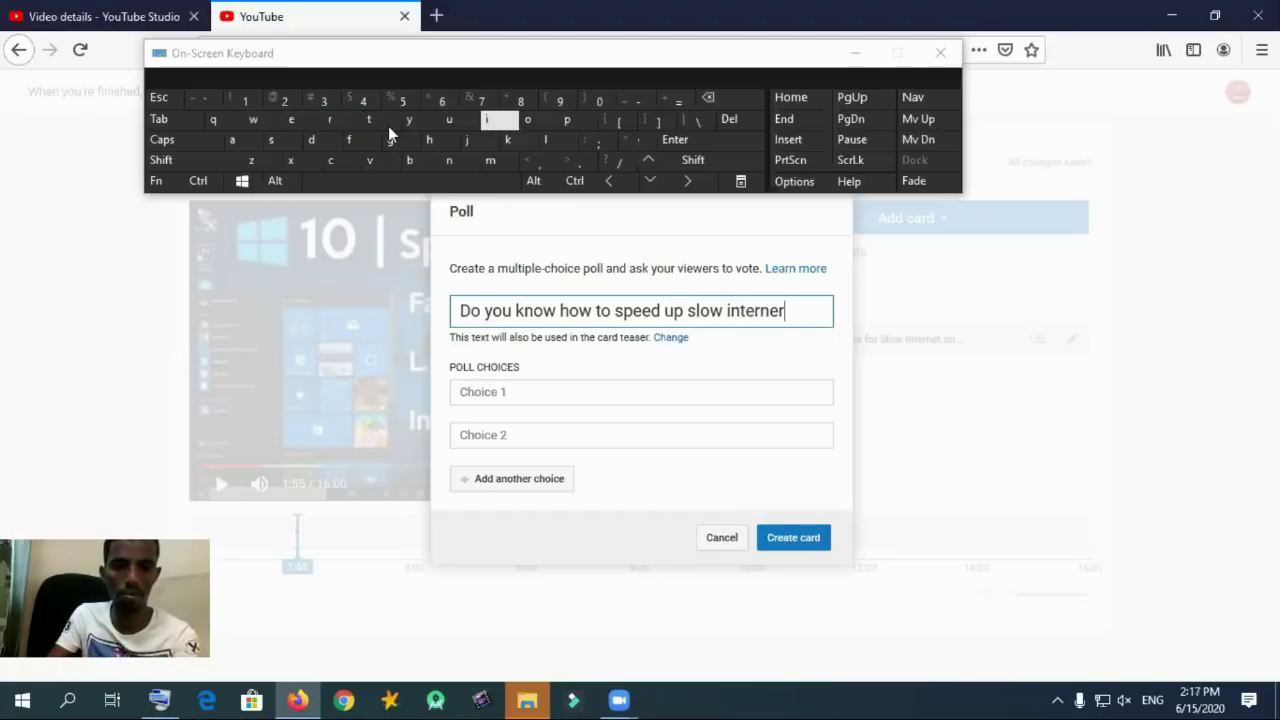
key("BackSpace")
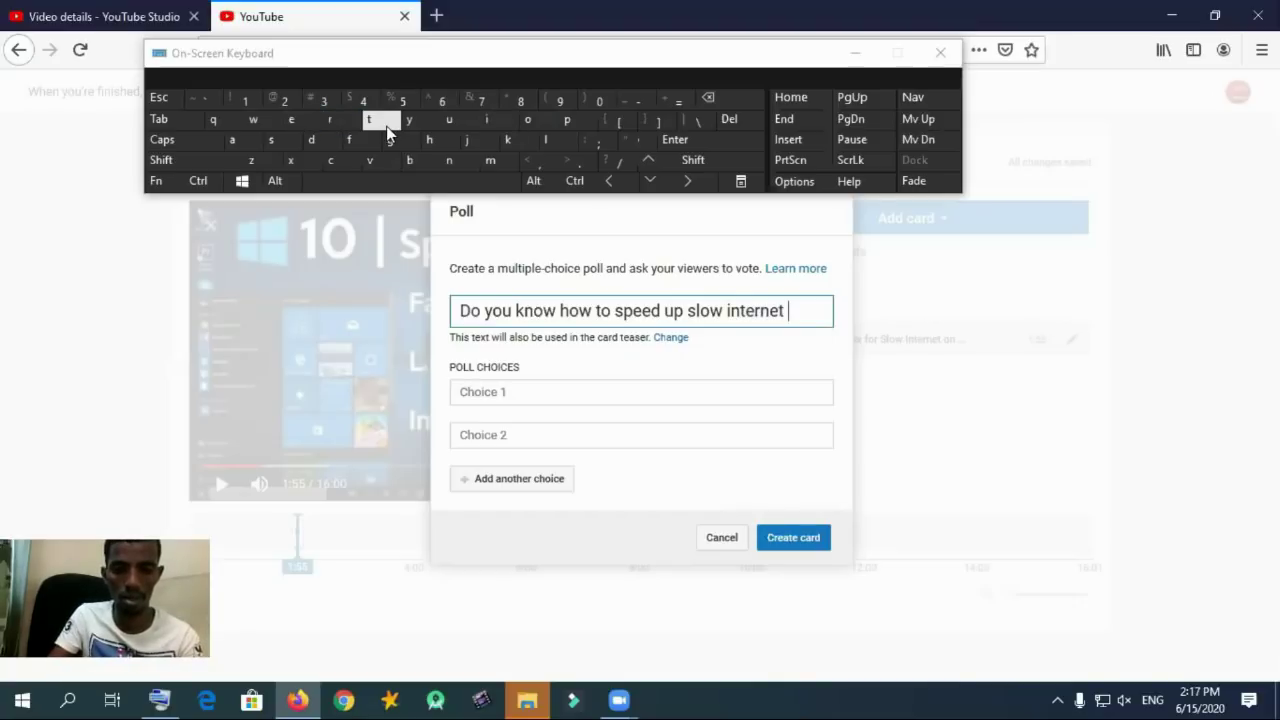
type("t c")
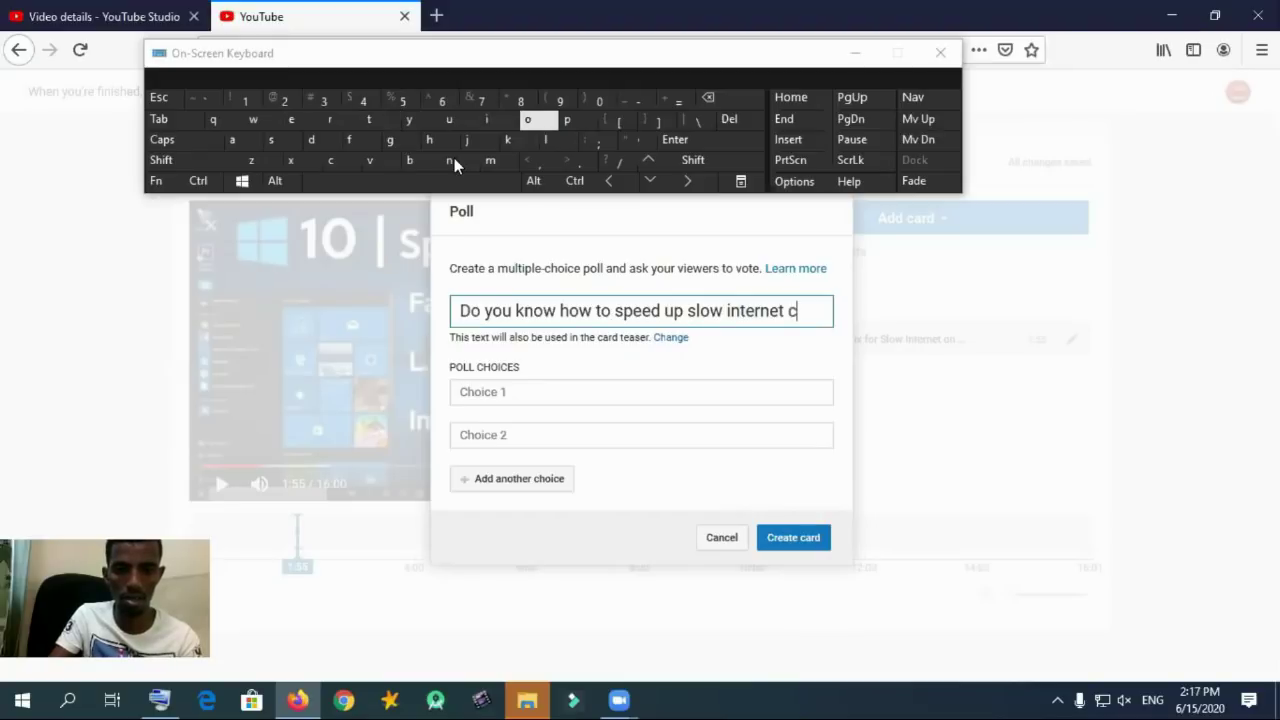
type("onn")
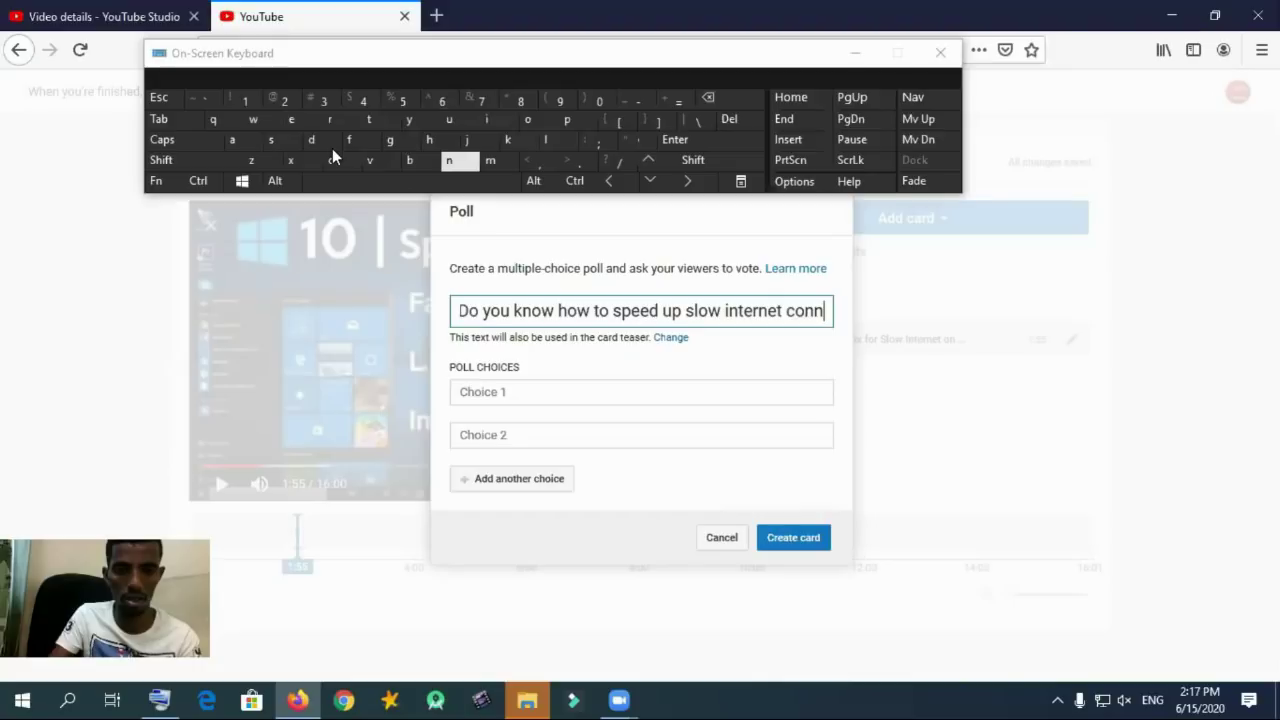
type("ec")
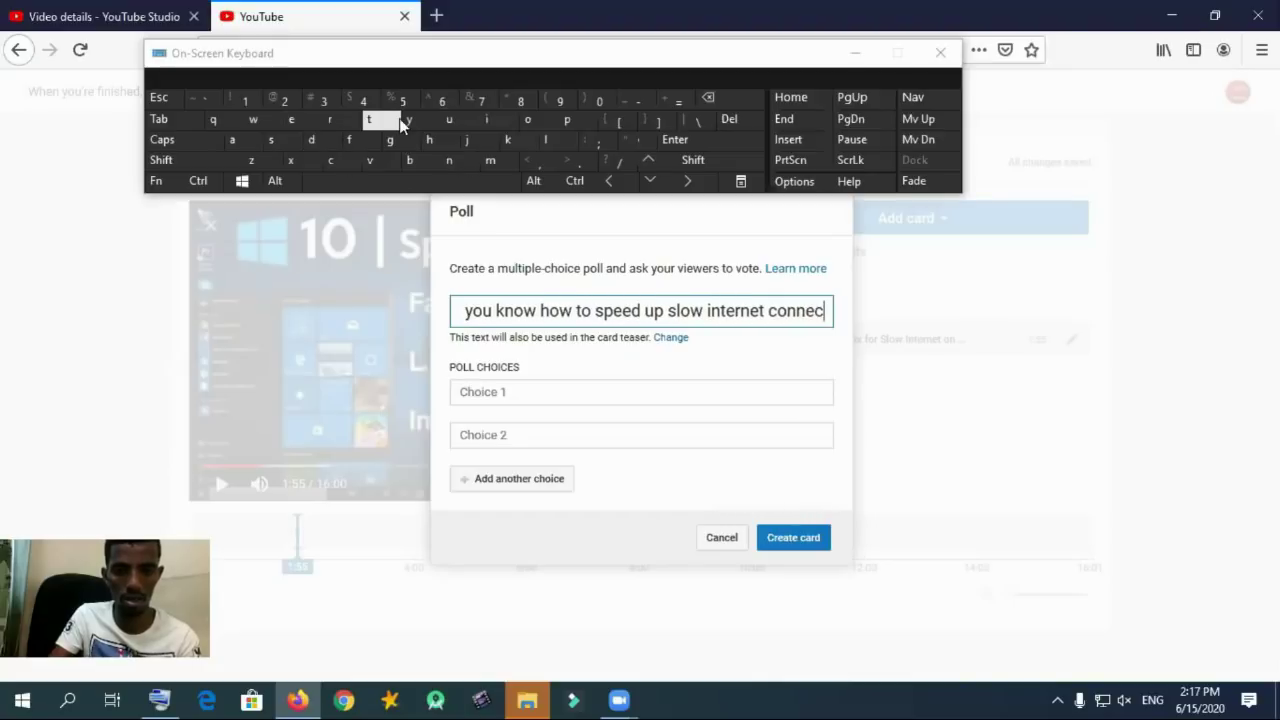
type("ttio")
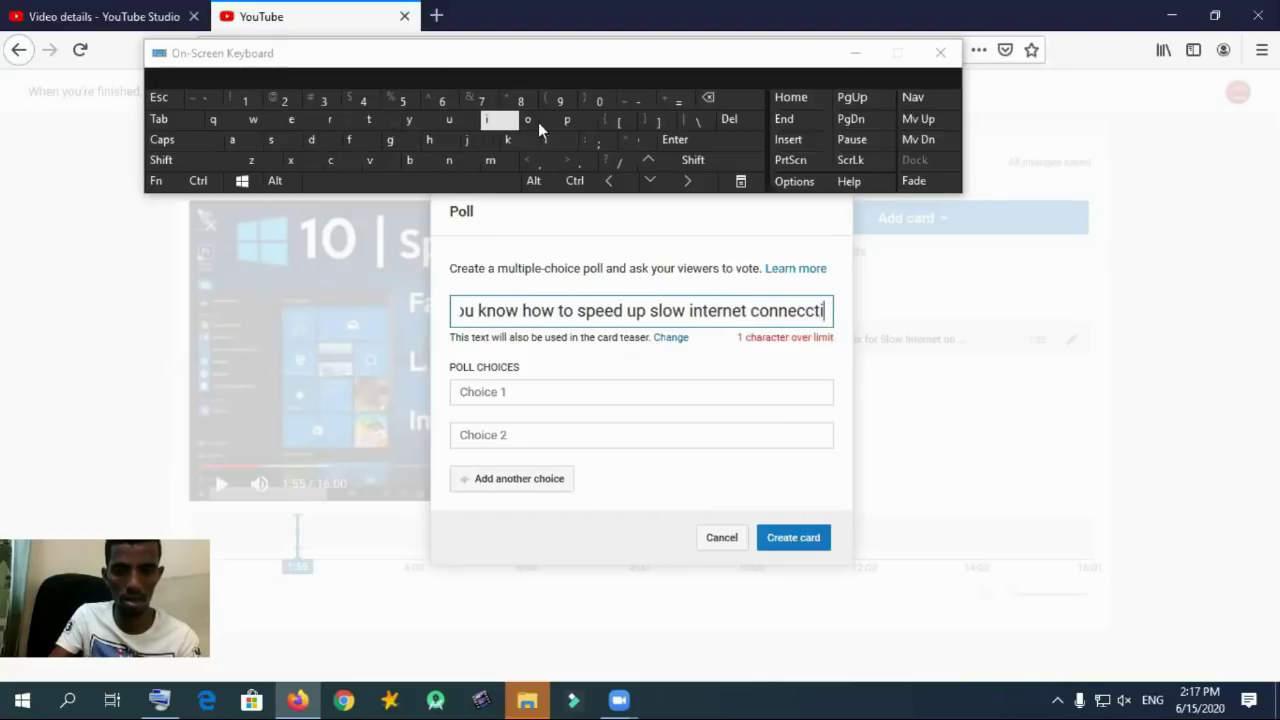
type("n")
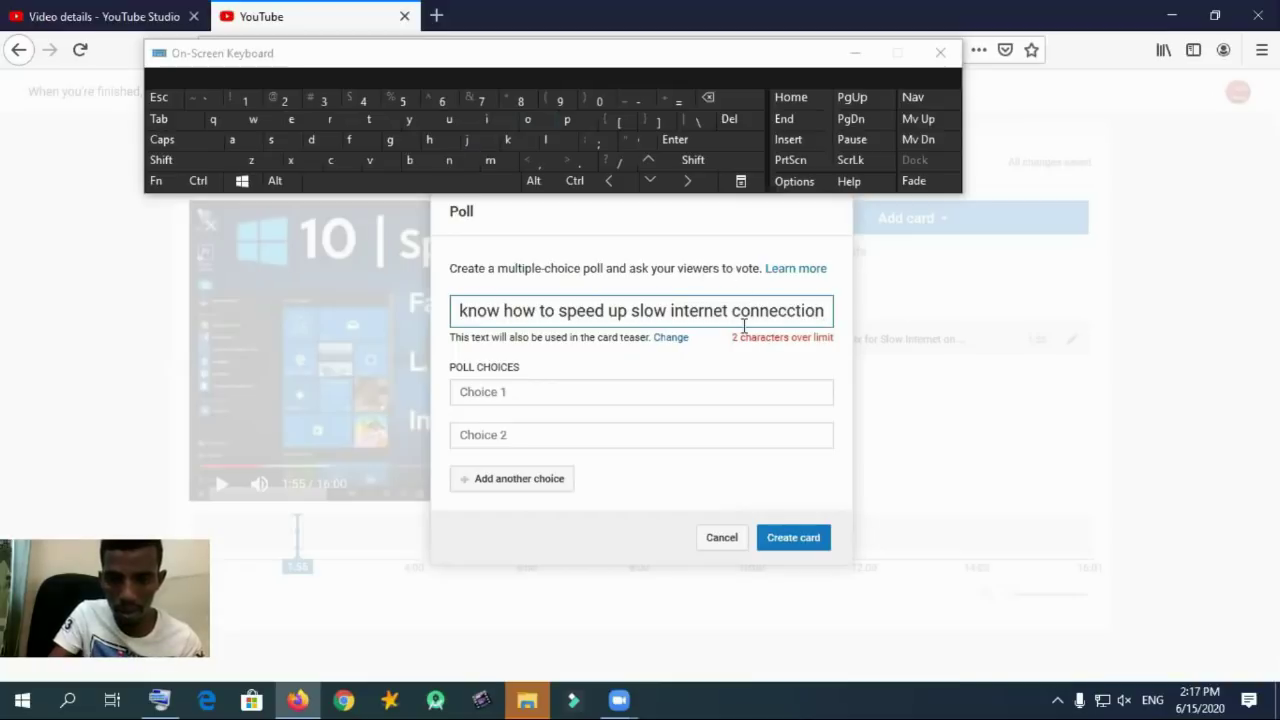
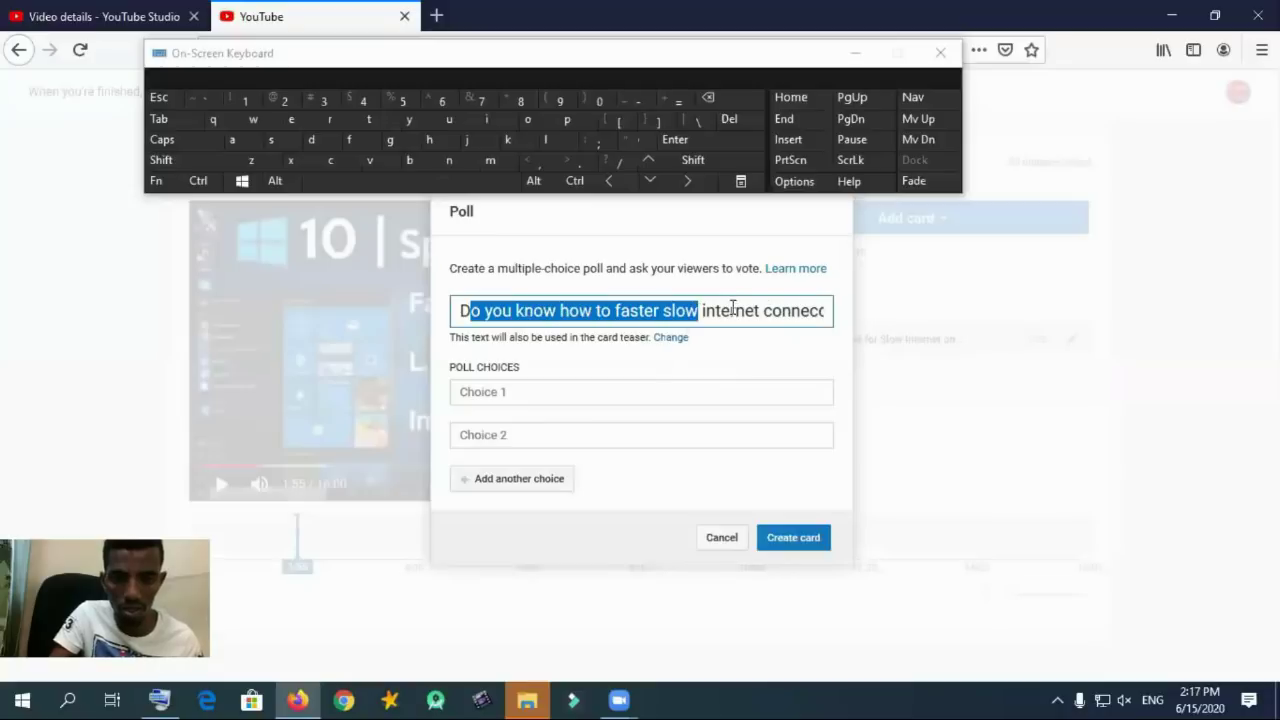
Add a question mark to the end of the poll question and review its full wording.
left_click(829, 312)
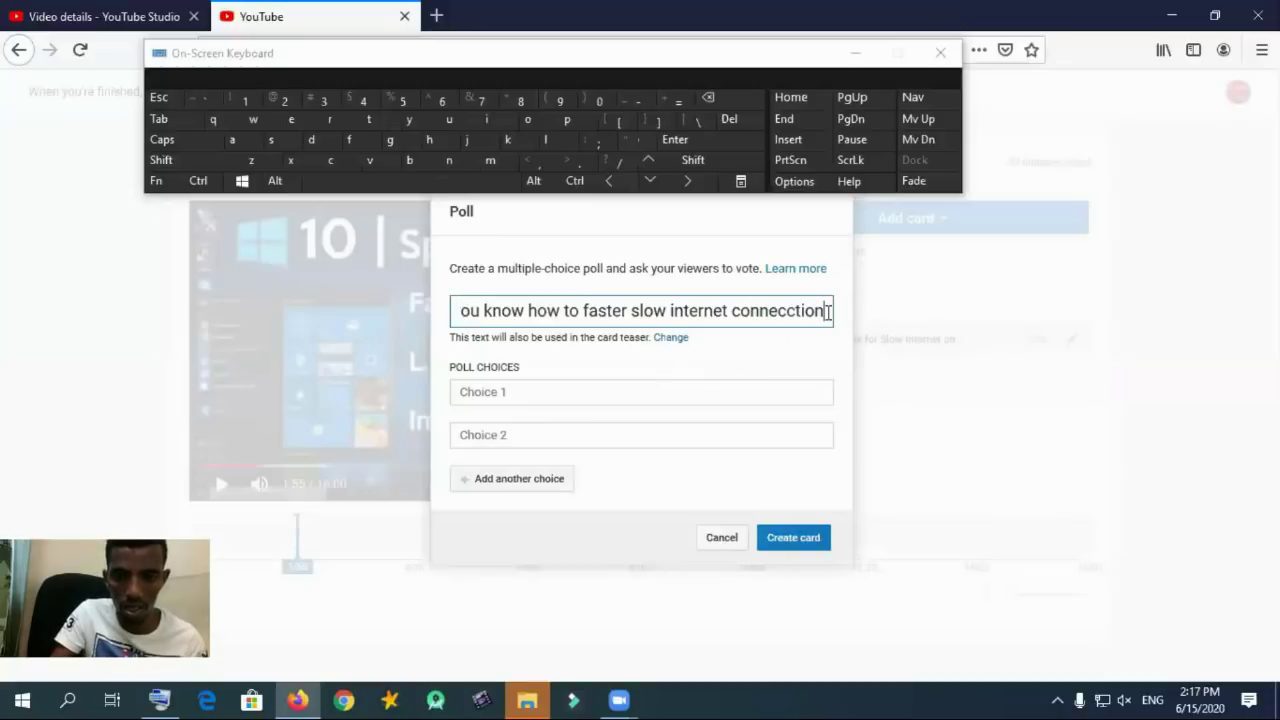
type("?")
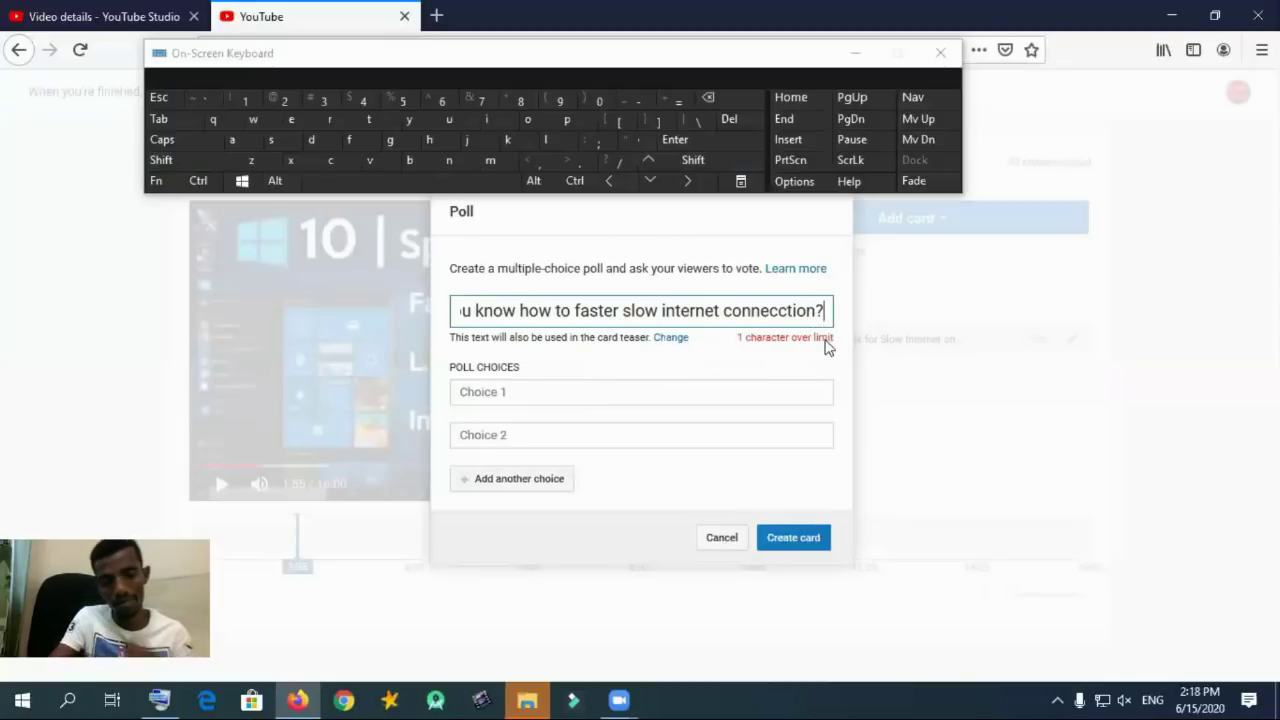
left_click_drag(572, 310, 339, 317)
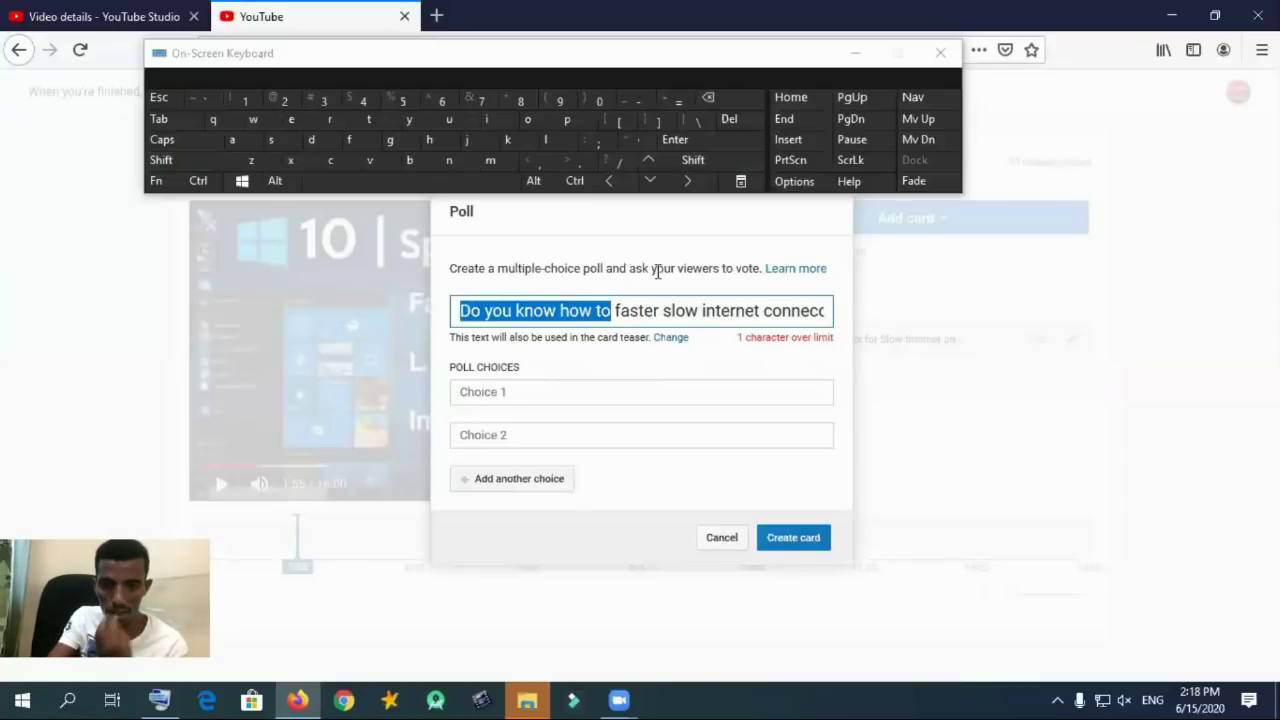
left_click_drag(492, 311, 886, 317)
left_click(828, 312)
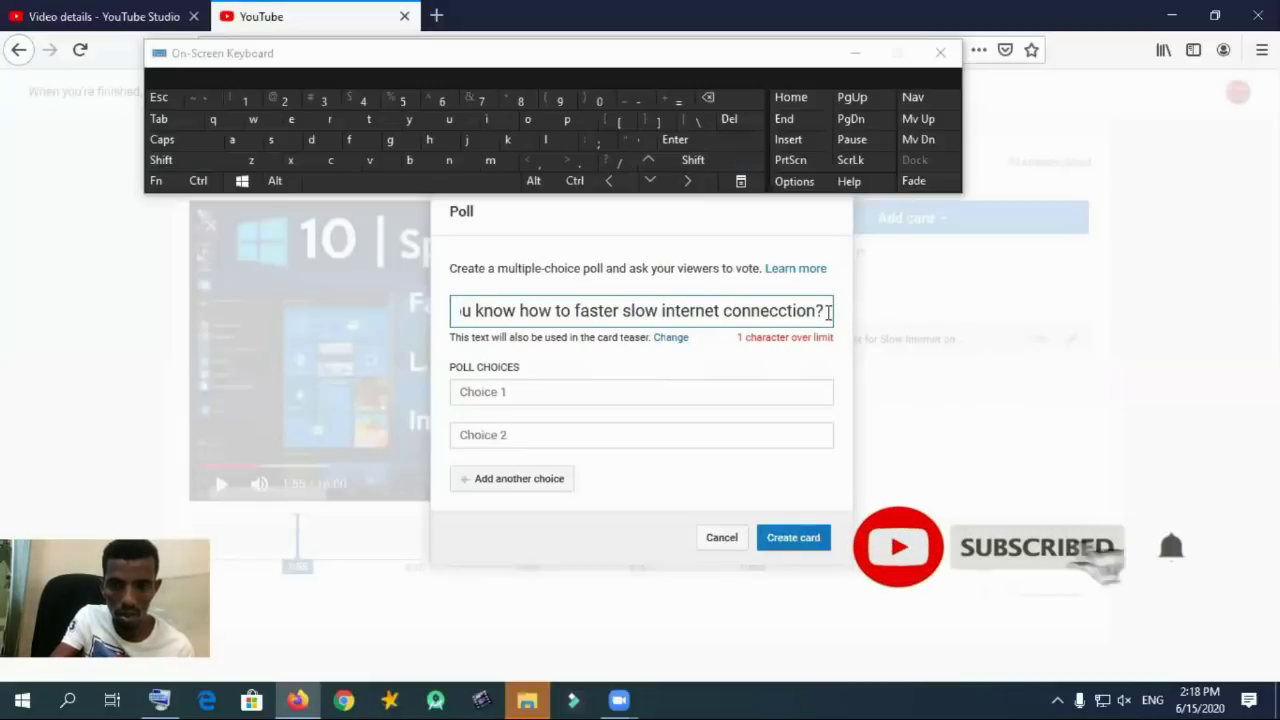
Shorten the poll question by removing one "n" from the word "connecction".
left_click(763, 310)
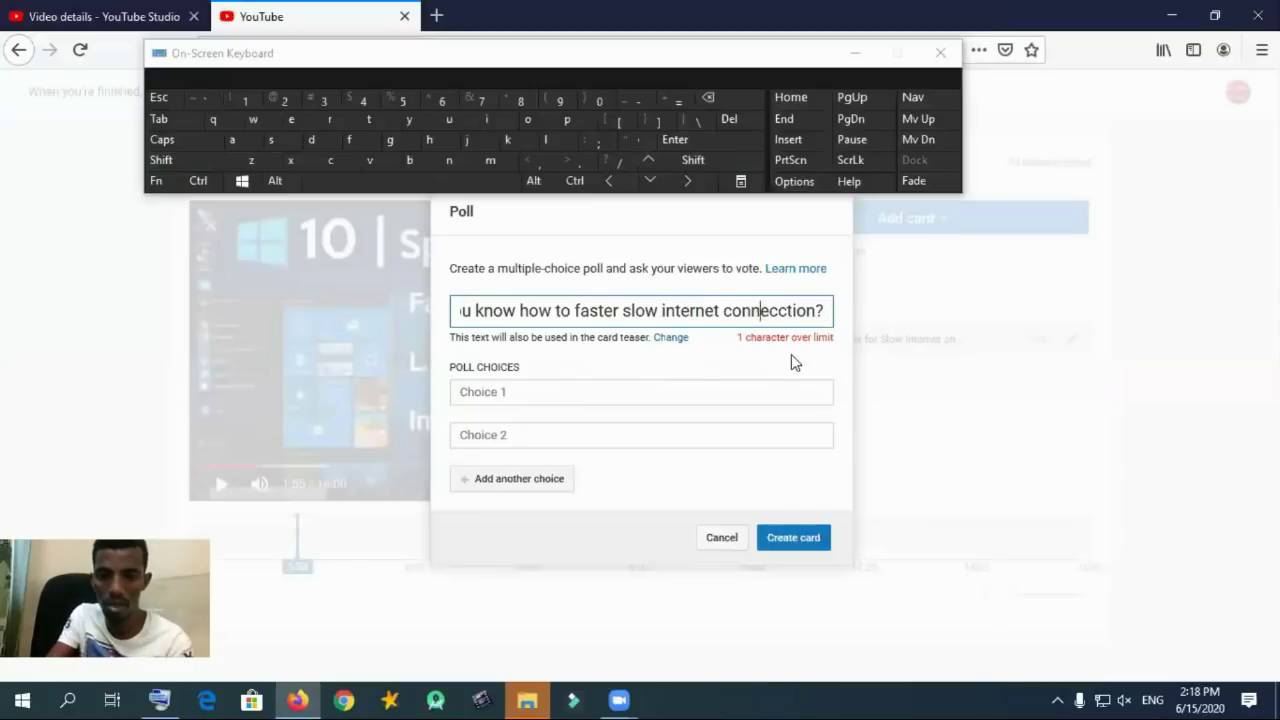
key("BackSpace")
triple_click(768, 312)
left_click(768, 312)
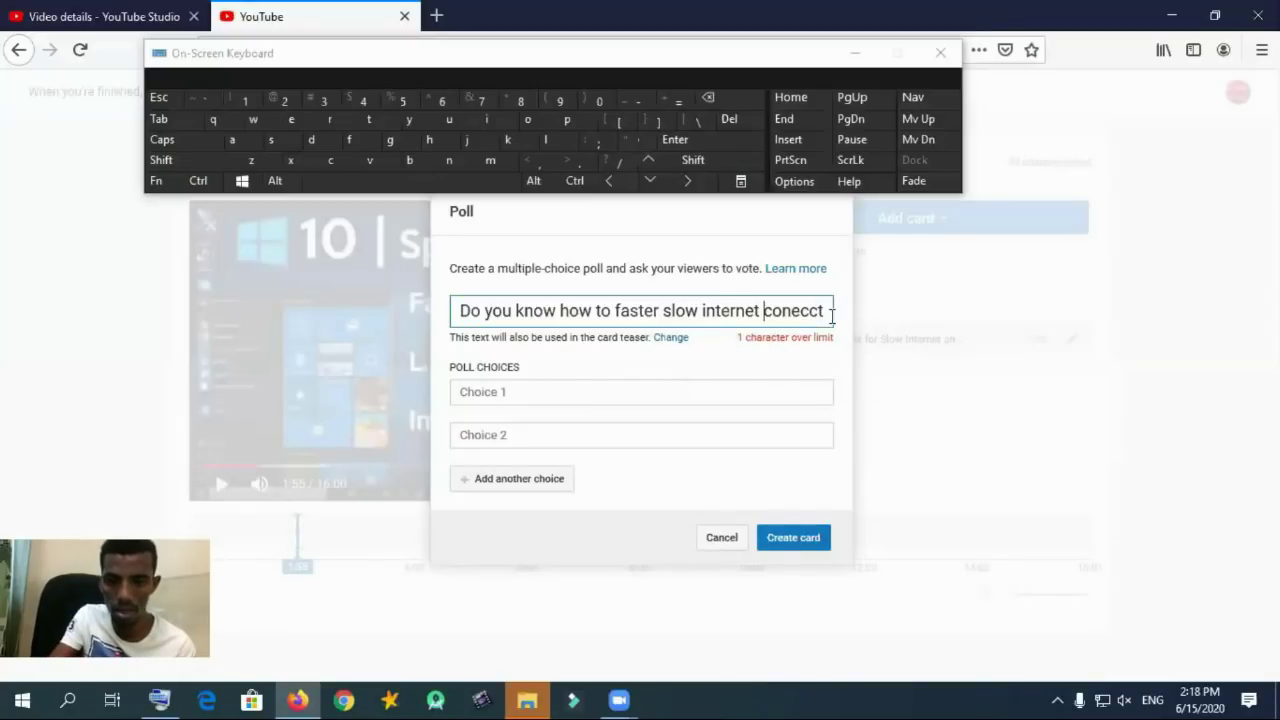
Correct "conecction" in the poll question so it reads "Do you know how to faster slow internet conection?".
left_click(757, 310)
left_click(832, 310, "shift")
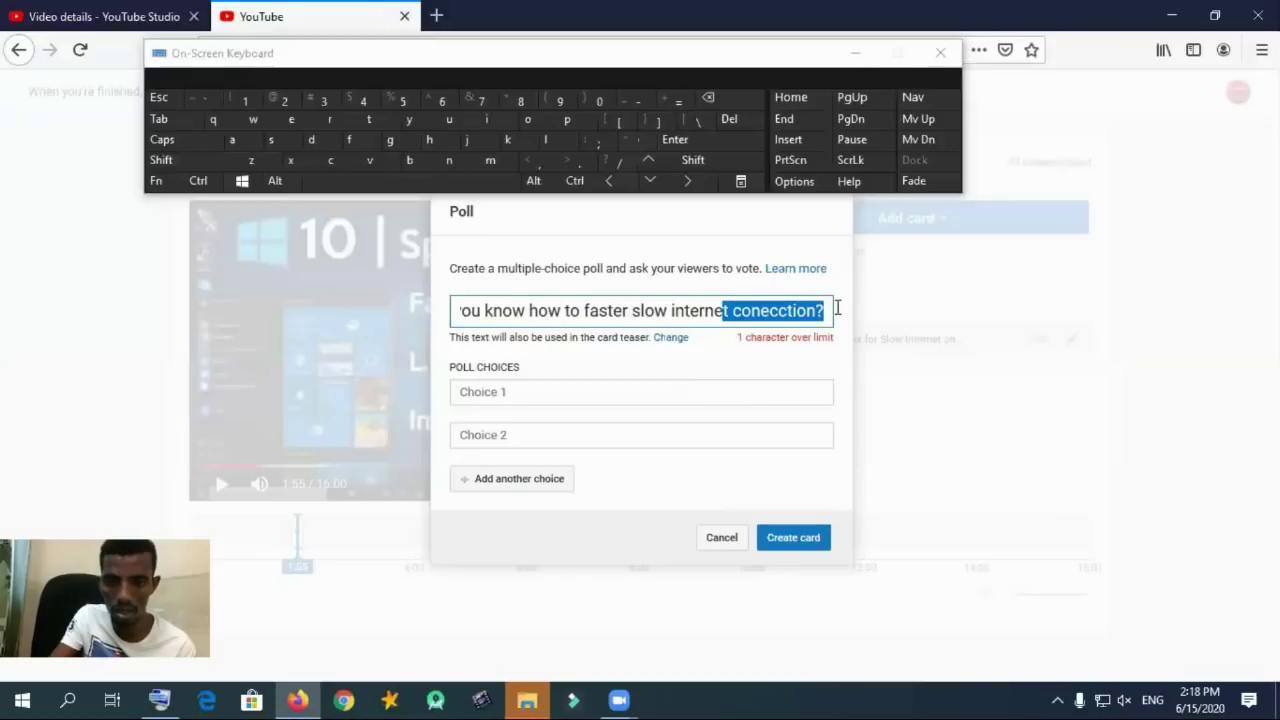
left_click(829, 310)
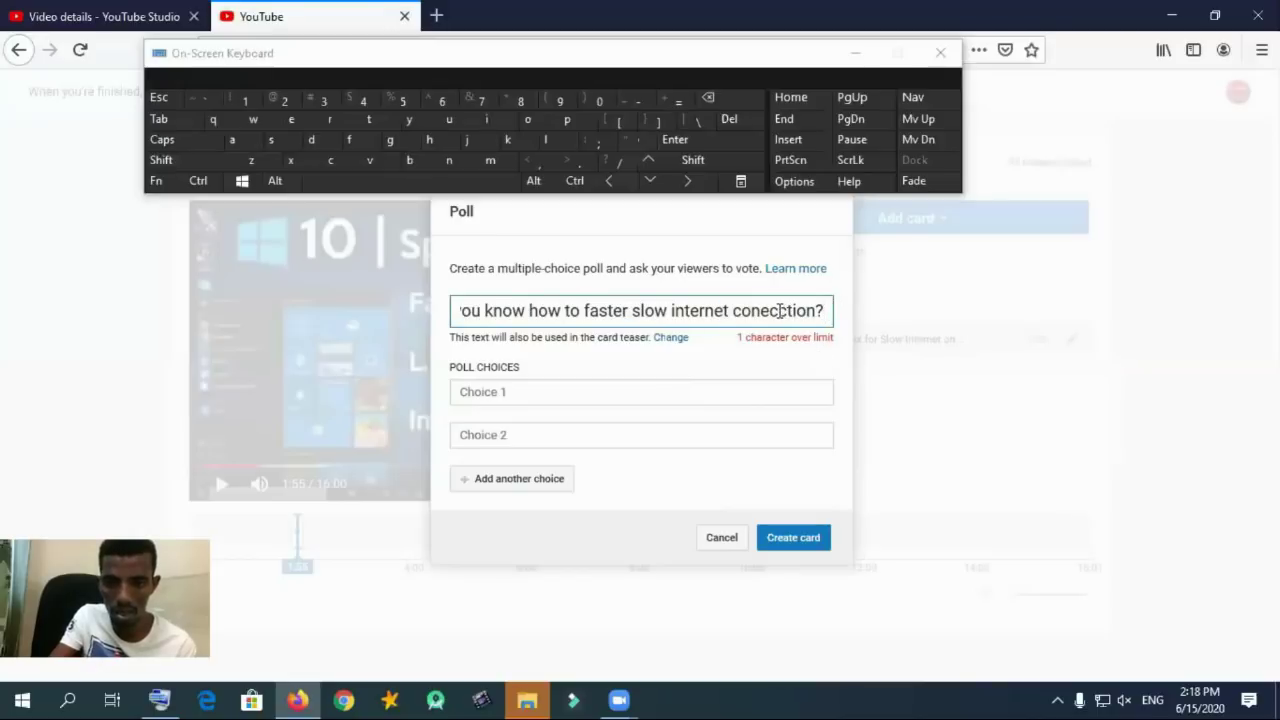
left_click(780, 311)
key("BackSpace")
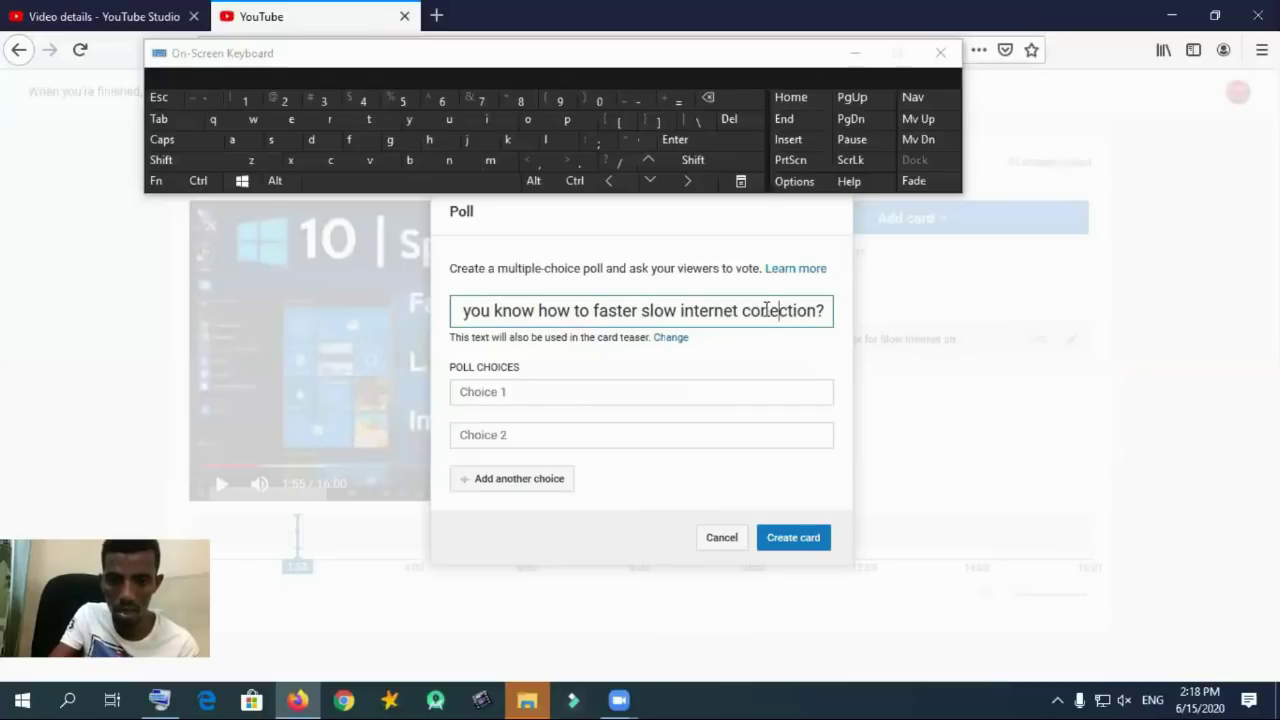
left_click(770, 311)
type("n")
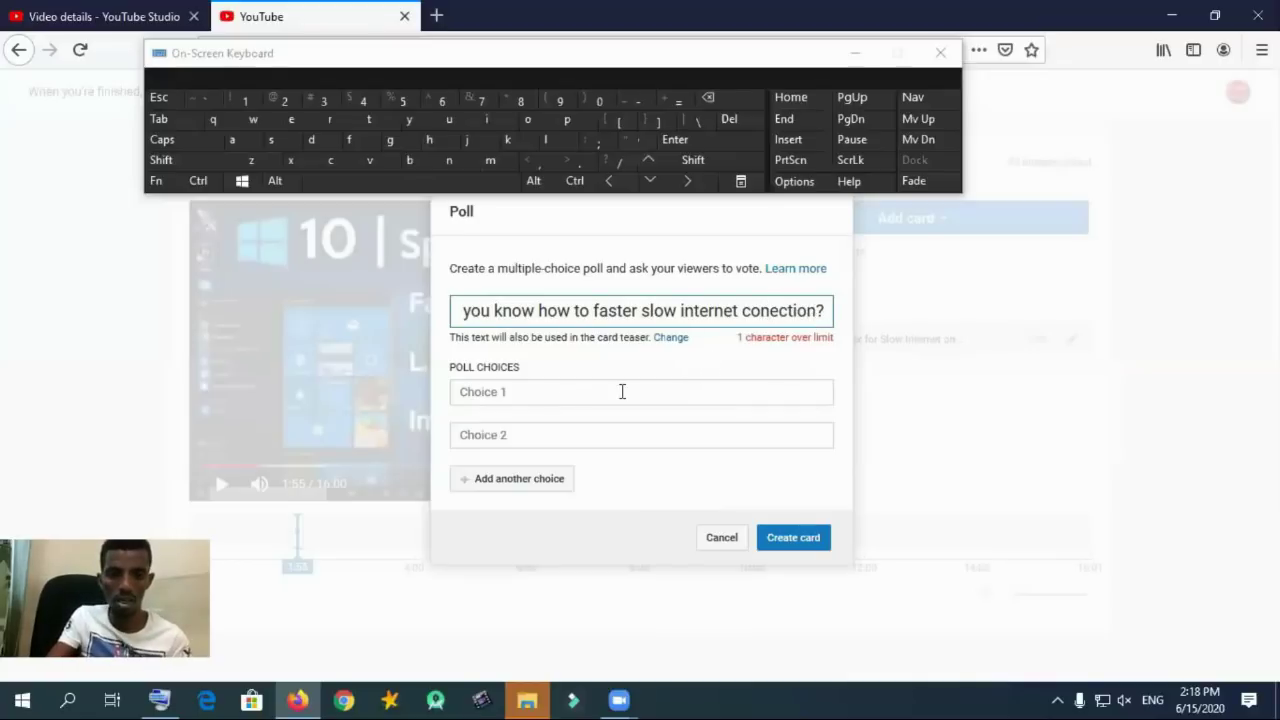
Start the first poll choice with the text "Yes, I kno".
left_click(549, 393)
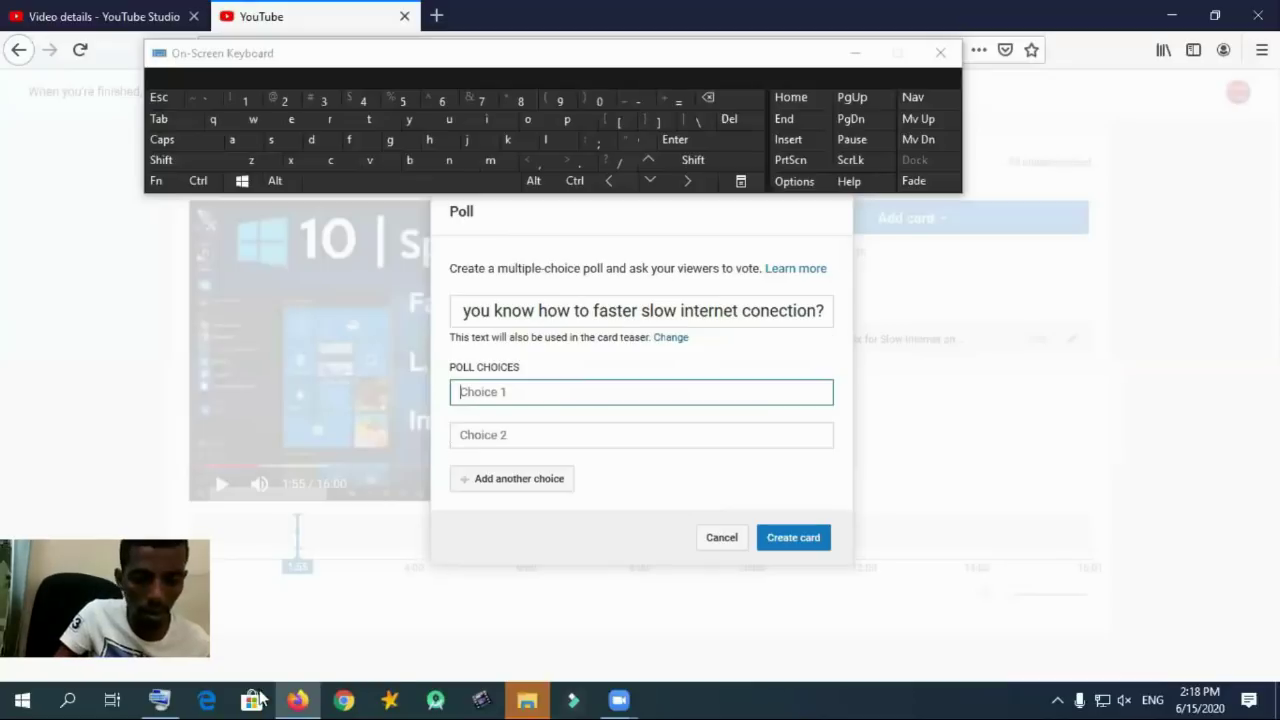
left_click(416, 120)
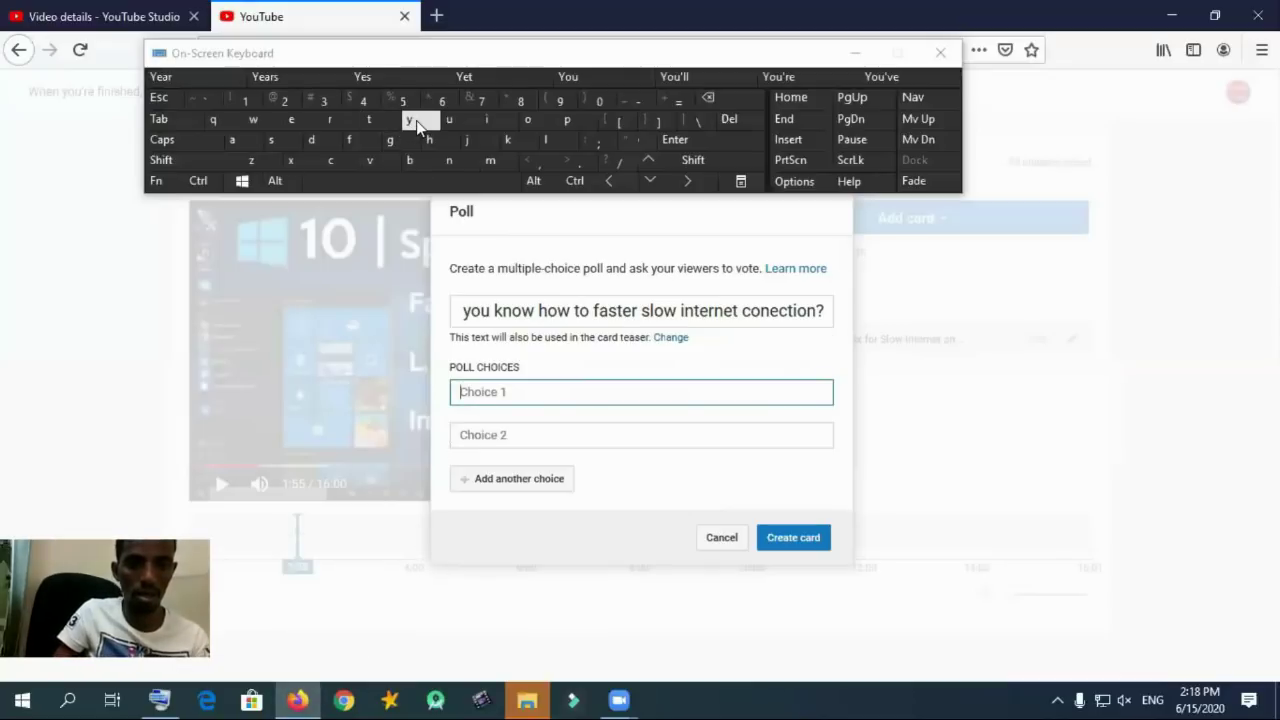
left_click(416, 120)
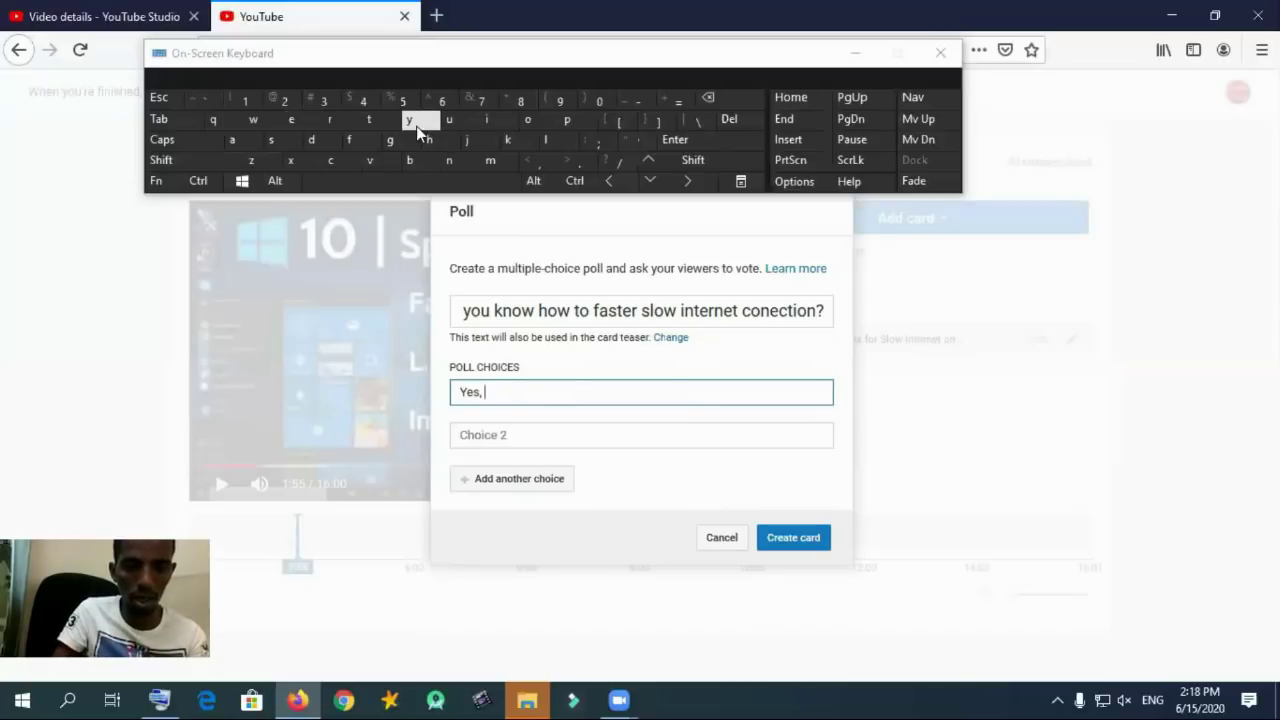
key("shift")
left_click(489, 124)
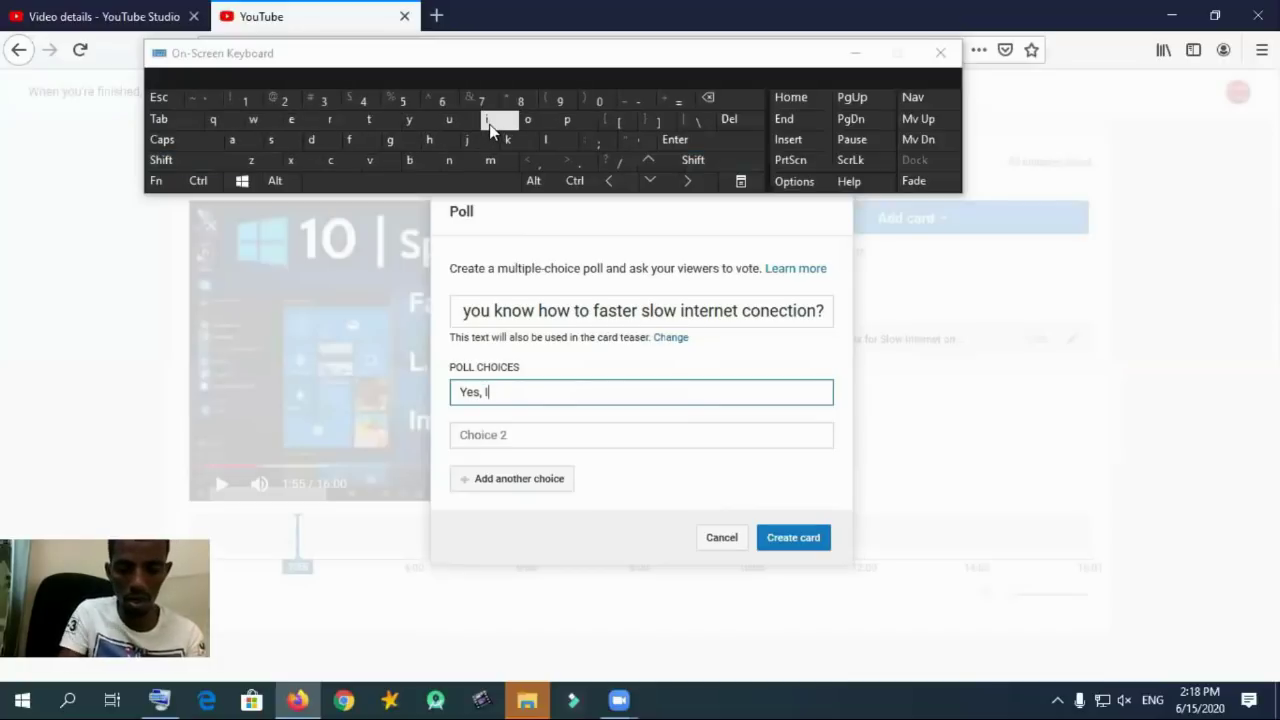
type("kno")
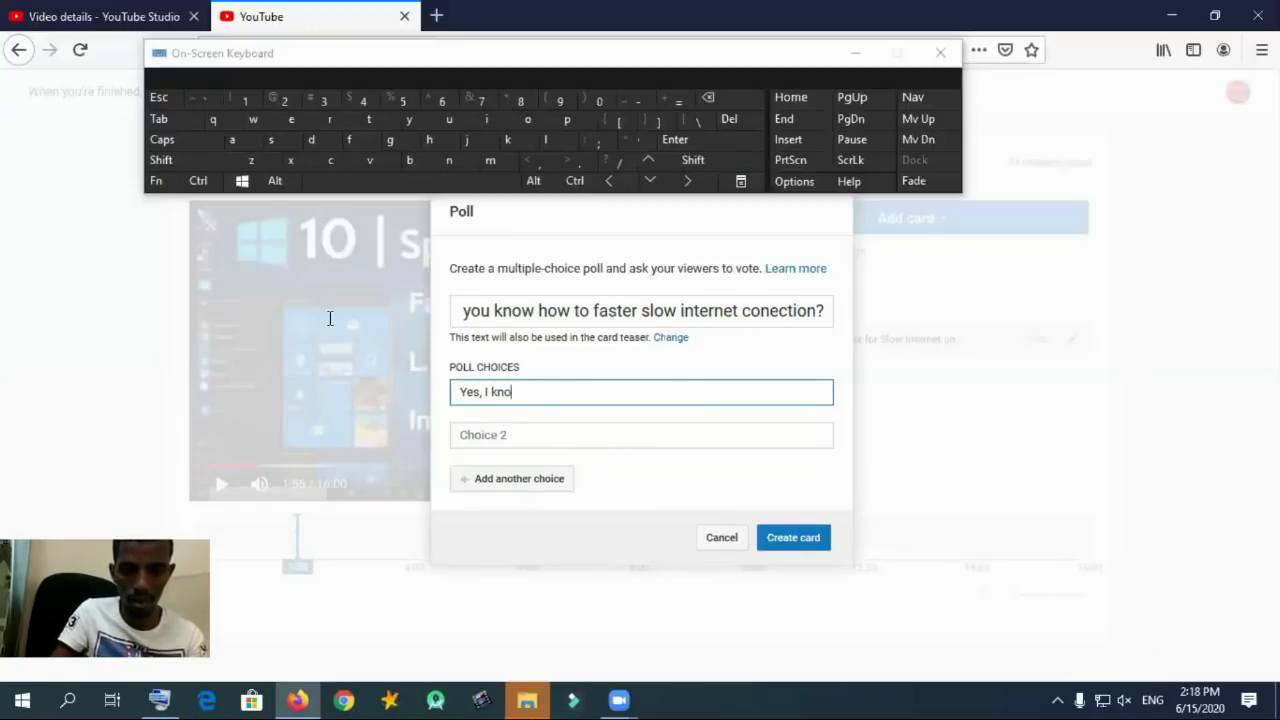
Recheck the start of the poll question and replace "kno" in the first poll choice with "i do".
triple_click(531, 309)
left_click(519, 391)
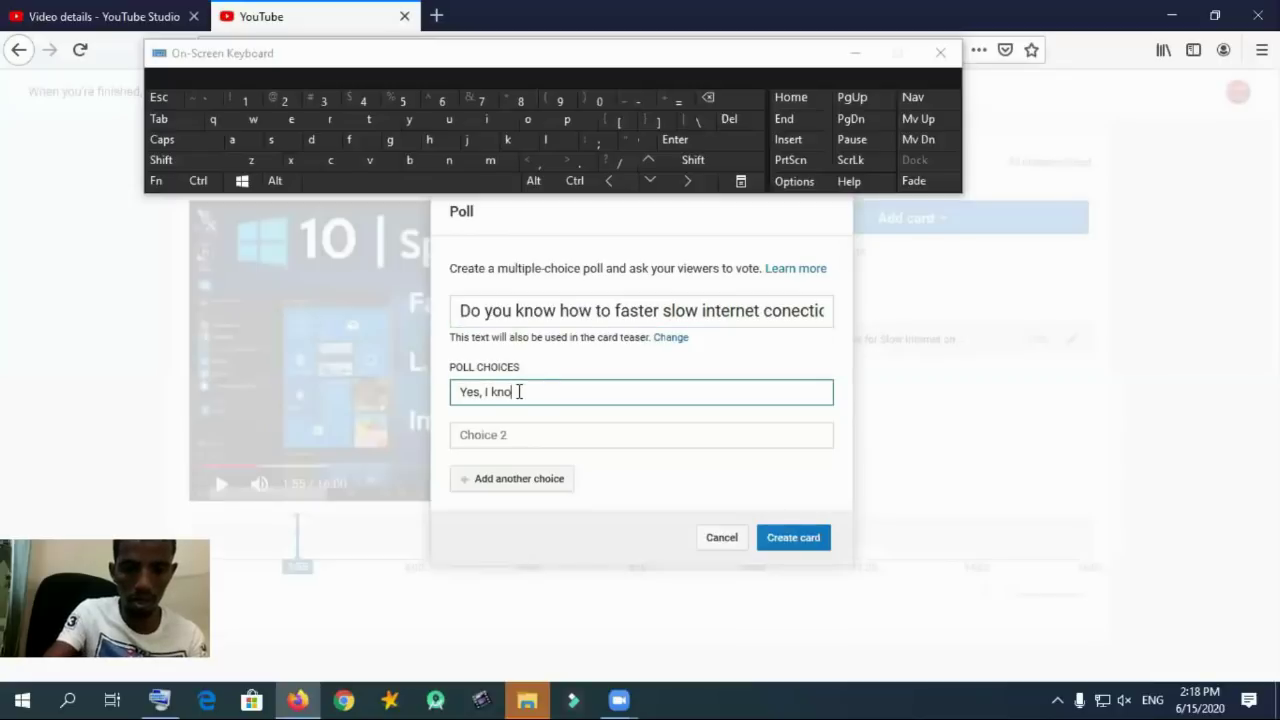
key("BackSpace")
key("BackSpace")
key("BackSpace")
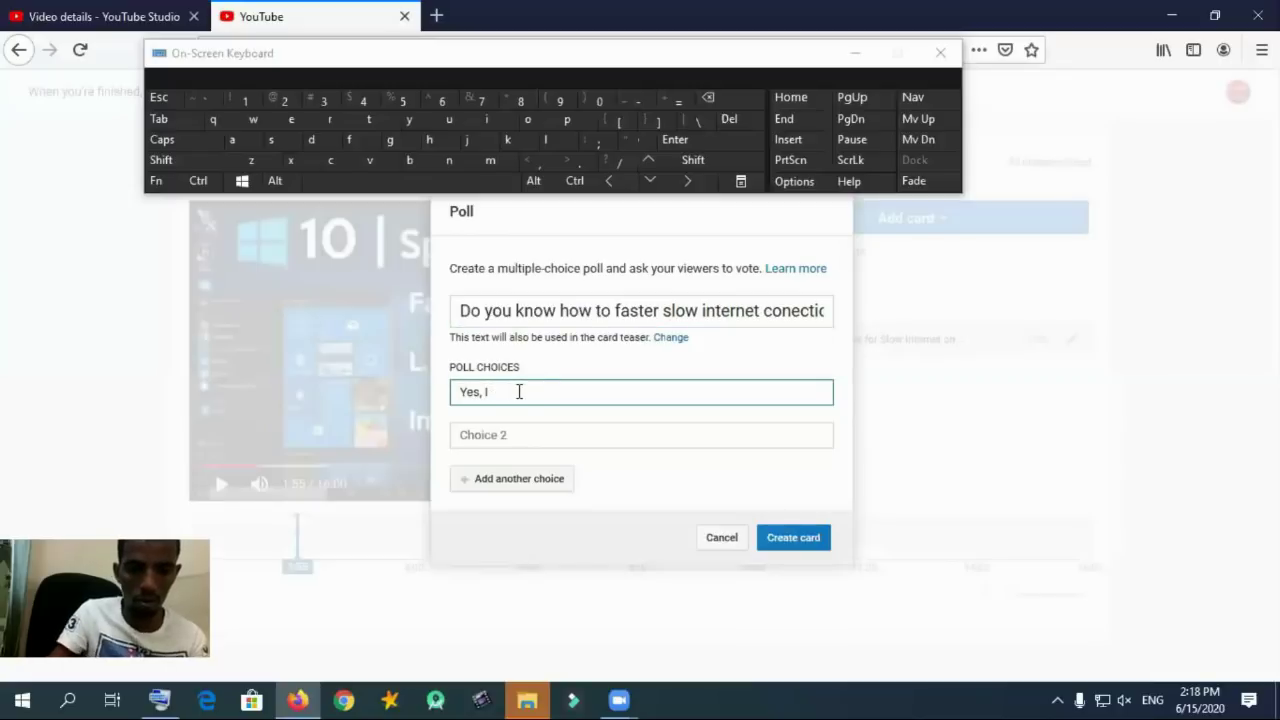
left_click(491, 120)
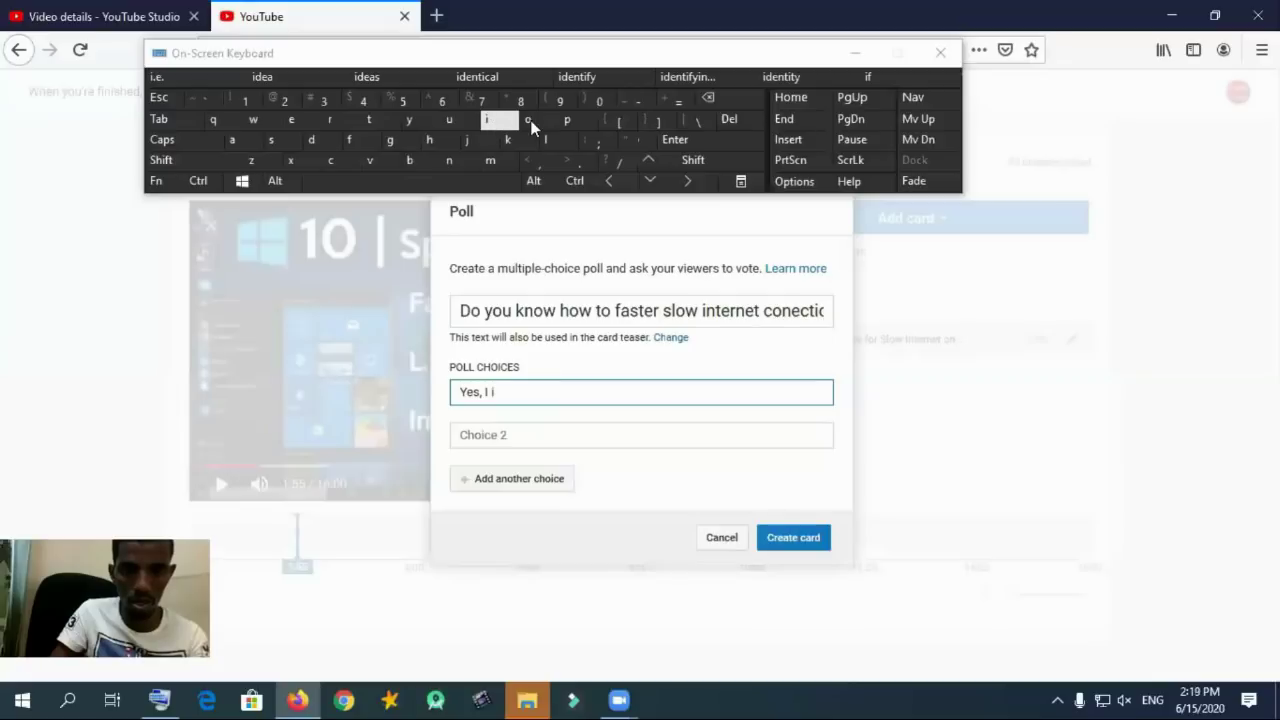
type("do")
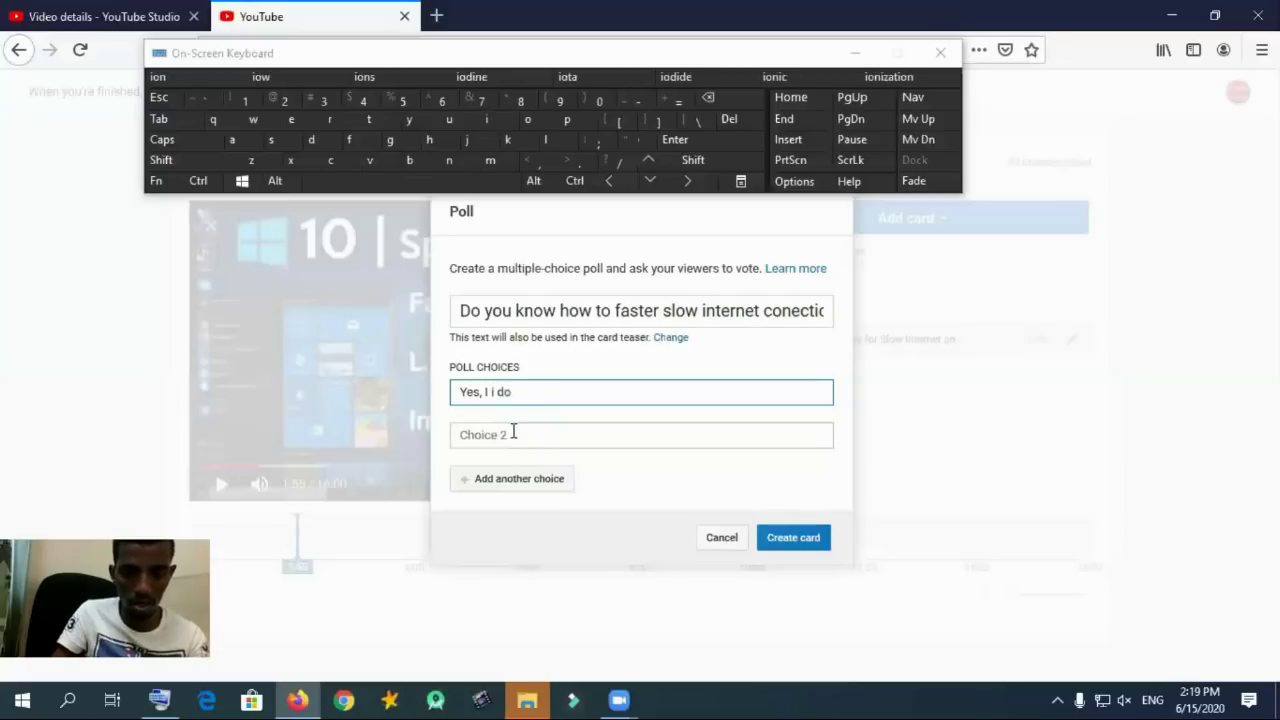
Enter "No, I don't" as the second poll choice and create the poll card.
left_click(513, 432)
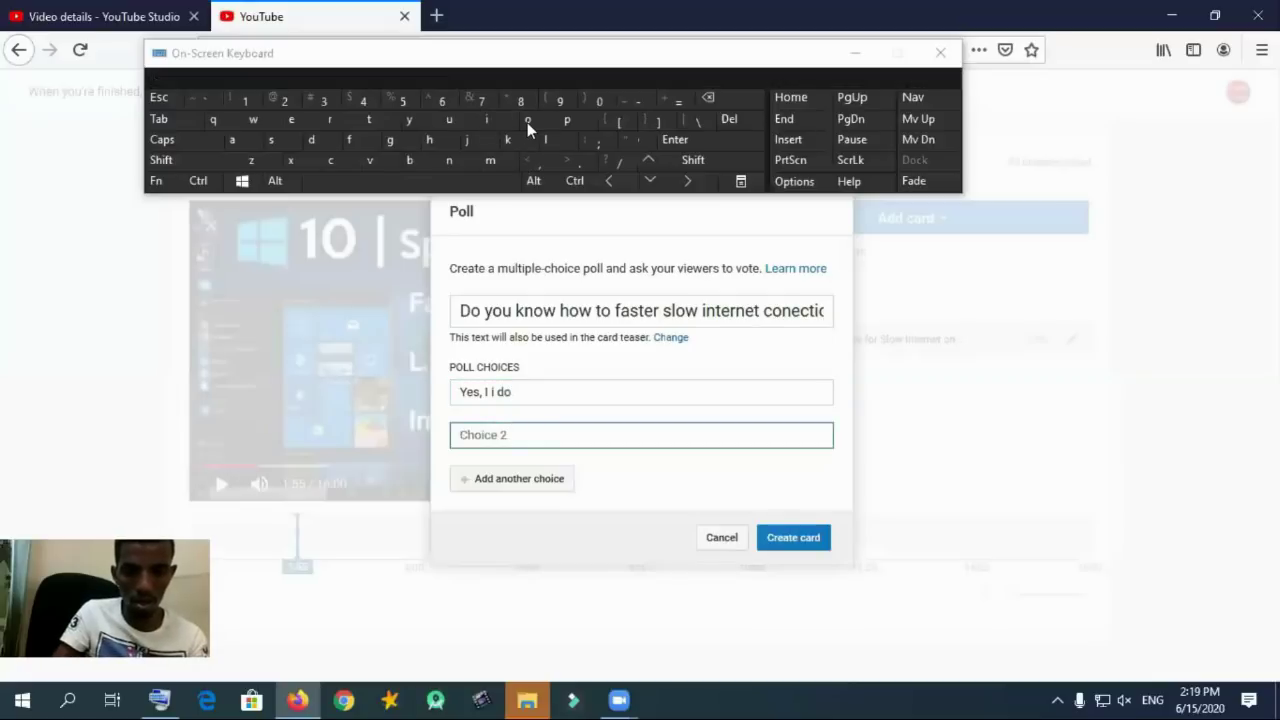
type("No,")
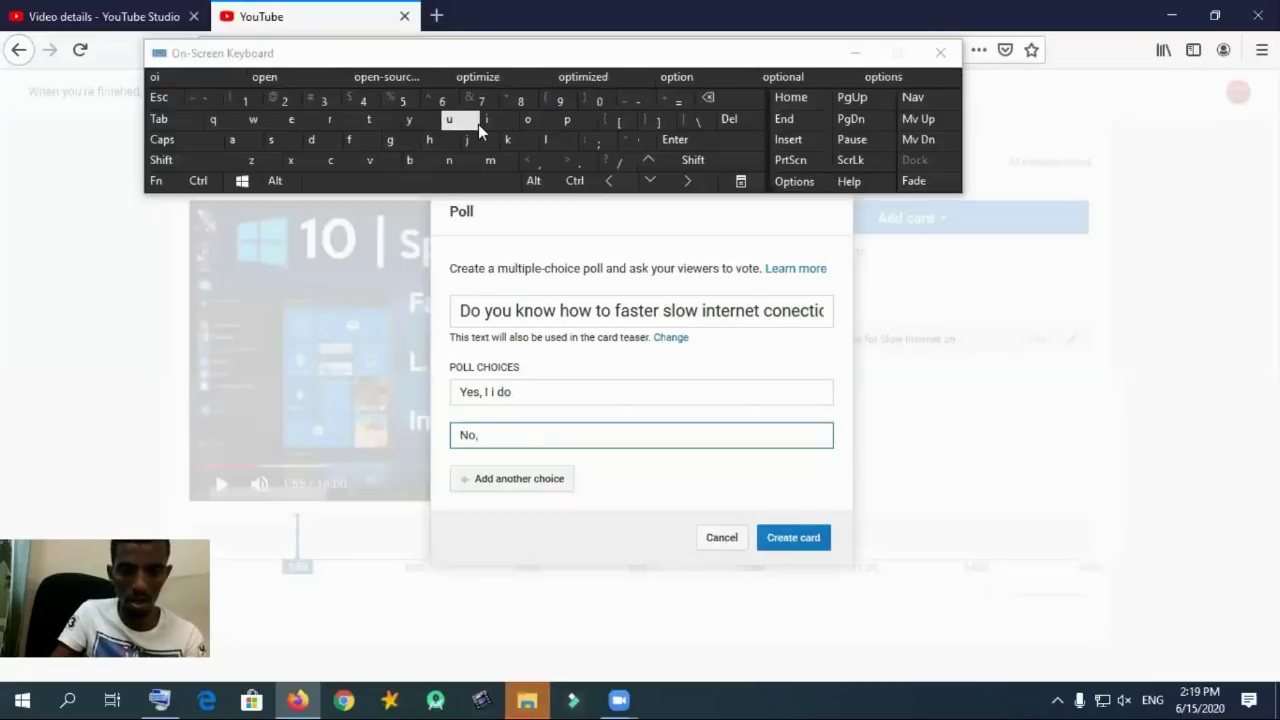
left_click(487, 120)
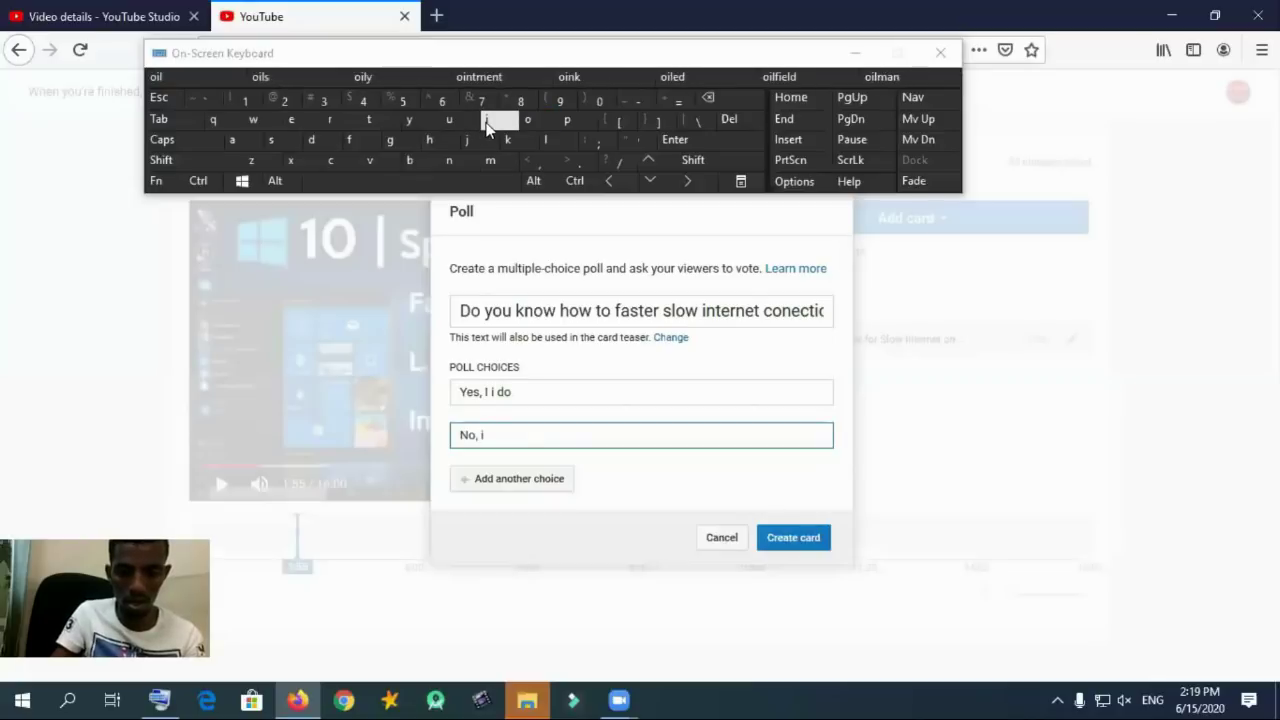
key("BackSpace")
left_click(487, 120)
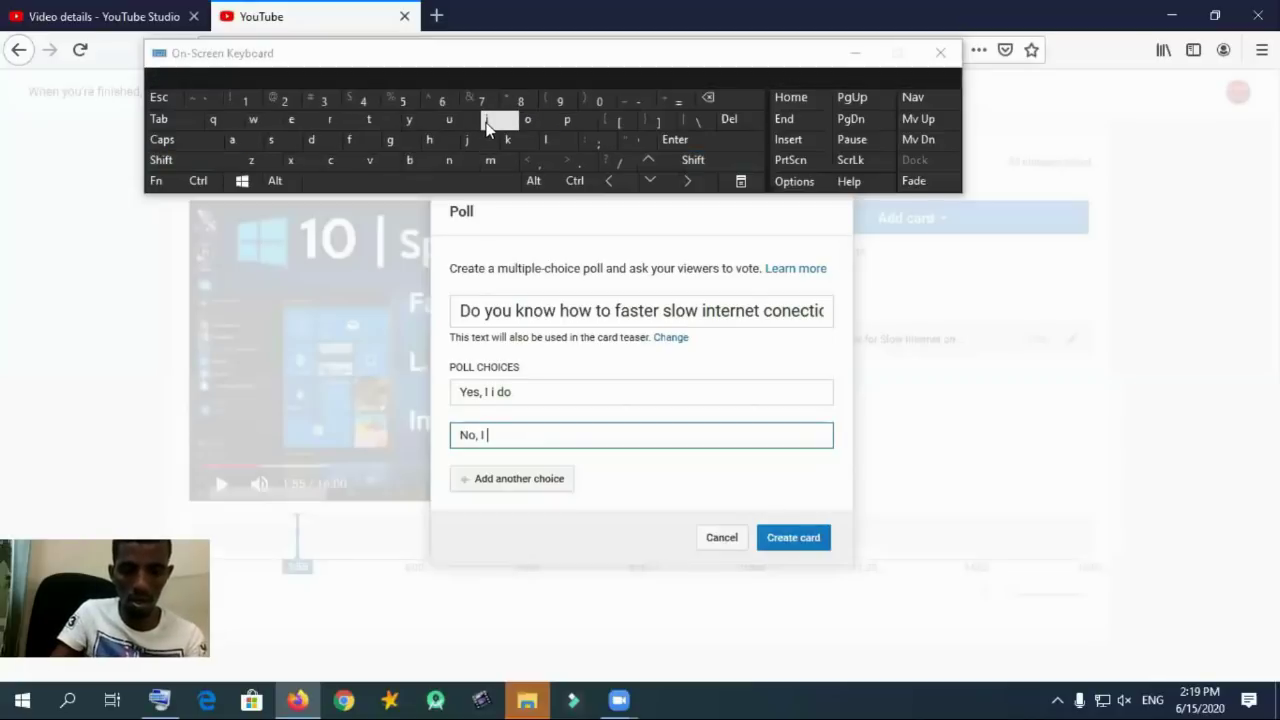
type("do")
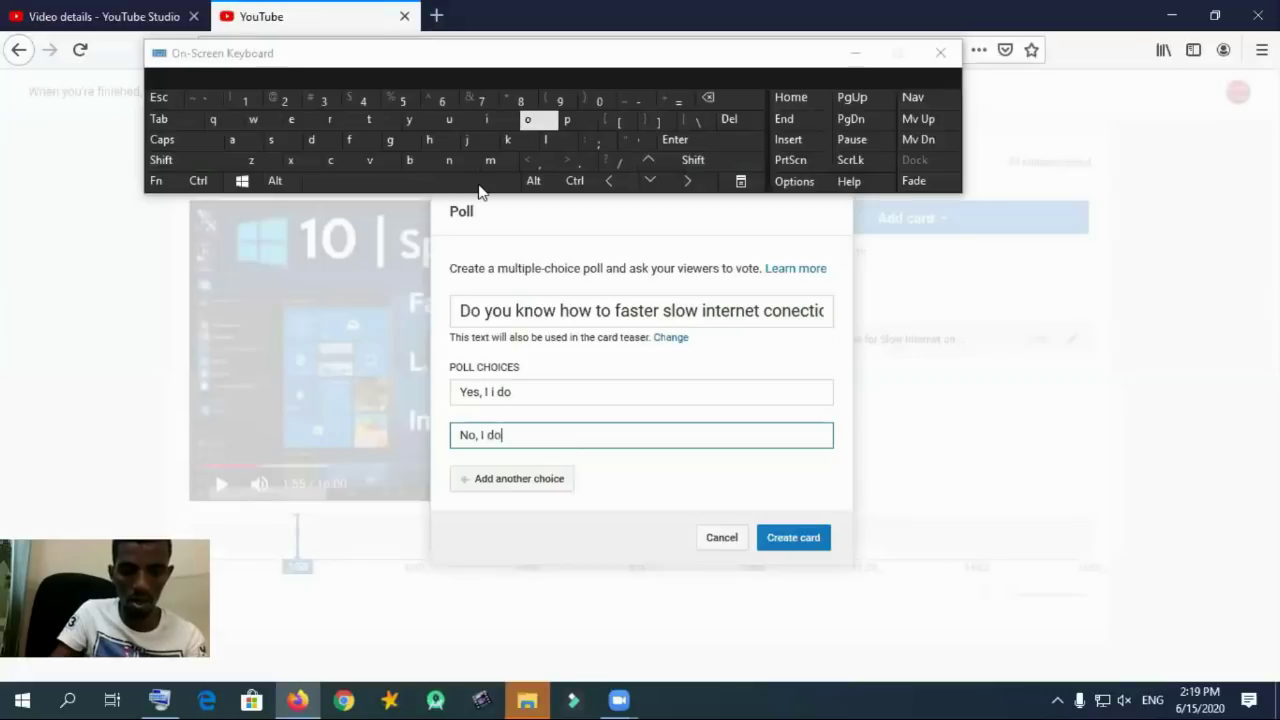
left_click(460, 160)
left_click(636, 148)
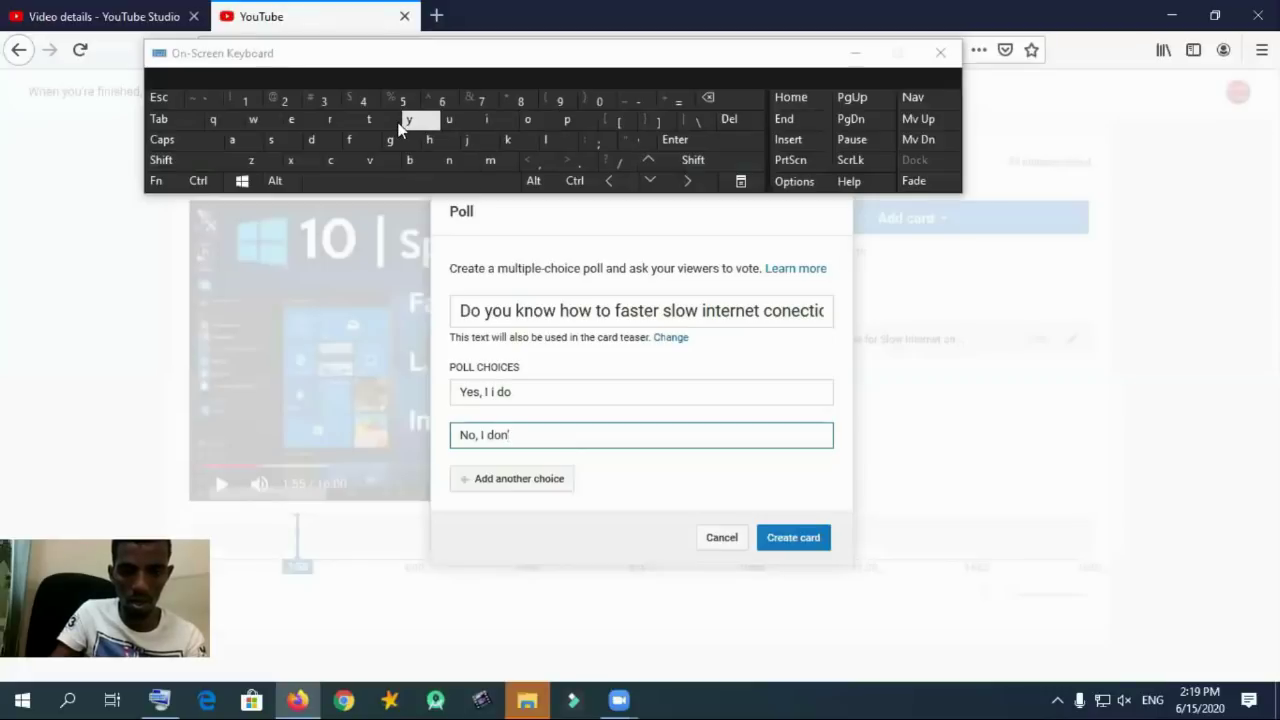
left_click(384, 124)
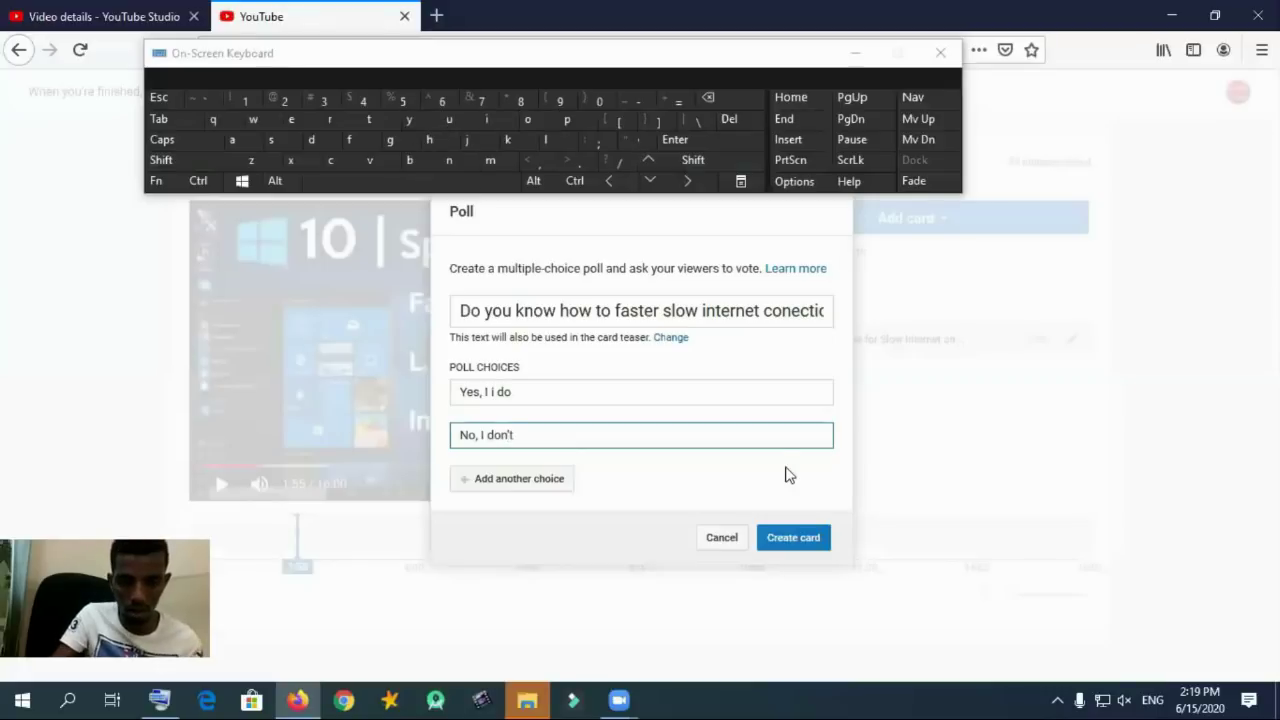
left_click(785, 542)
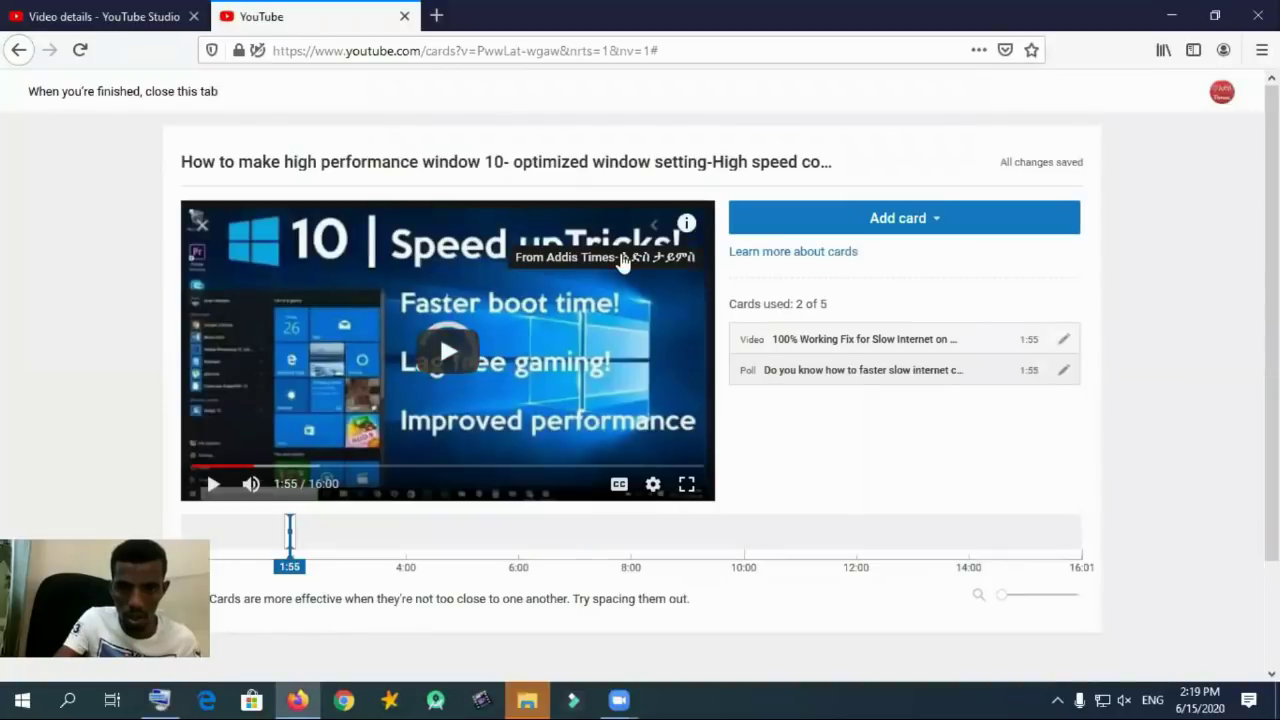
Review the cards in the video preview, and correct the poll's first choice to "Yes, I do", saving the card.
left_click(705, 276)
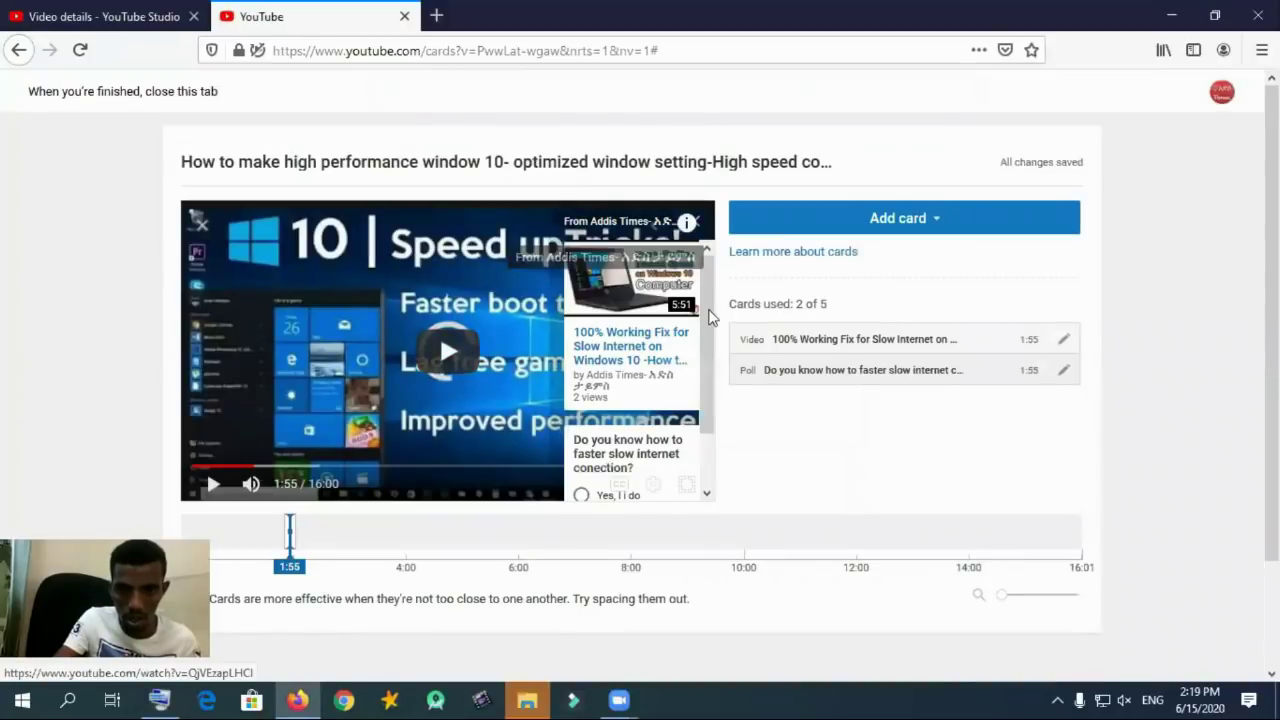
scroll(712, 362, "down", 1)
scroll(614, 371, "down", 1)
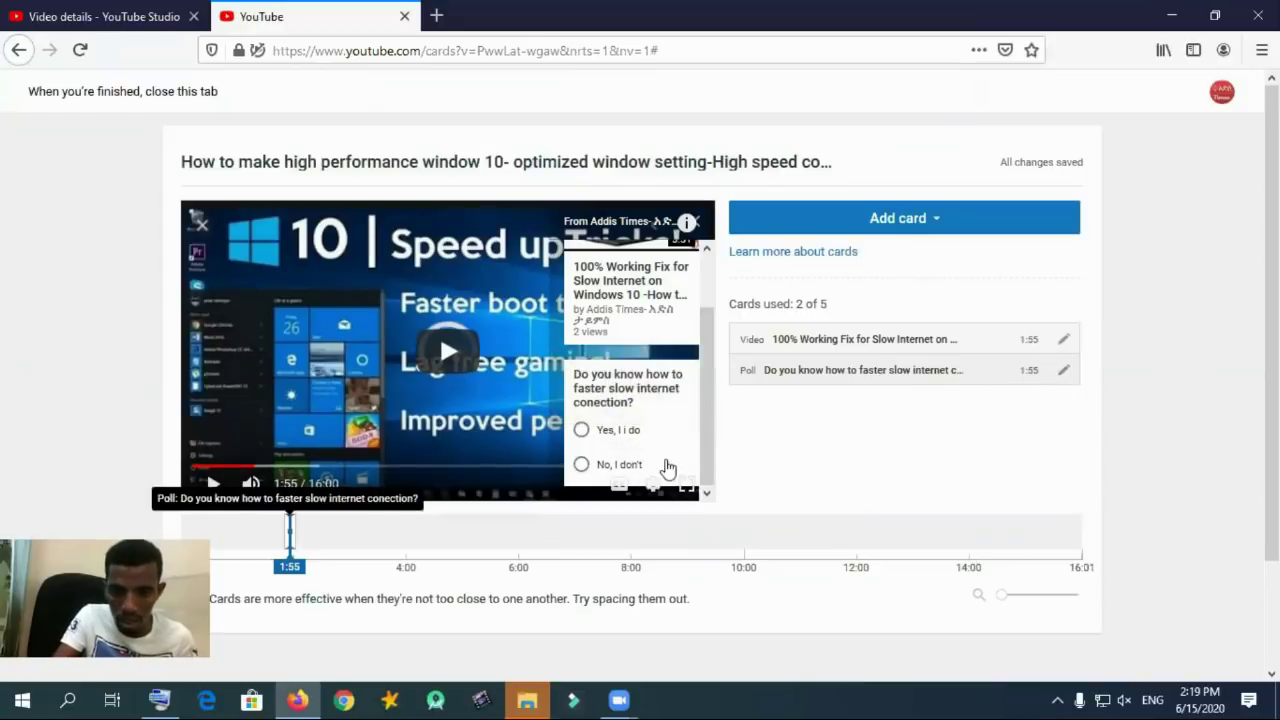
left_click(1059, 378)
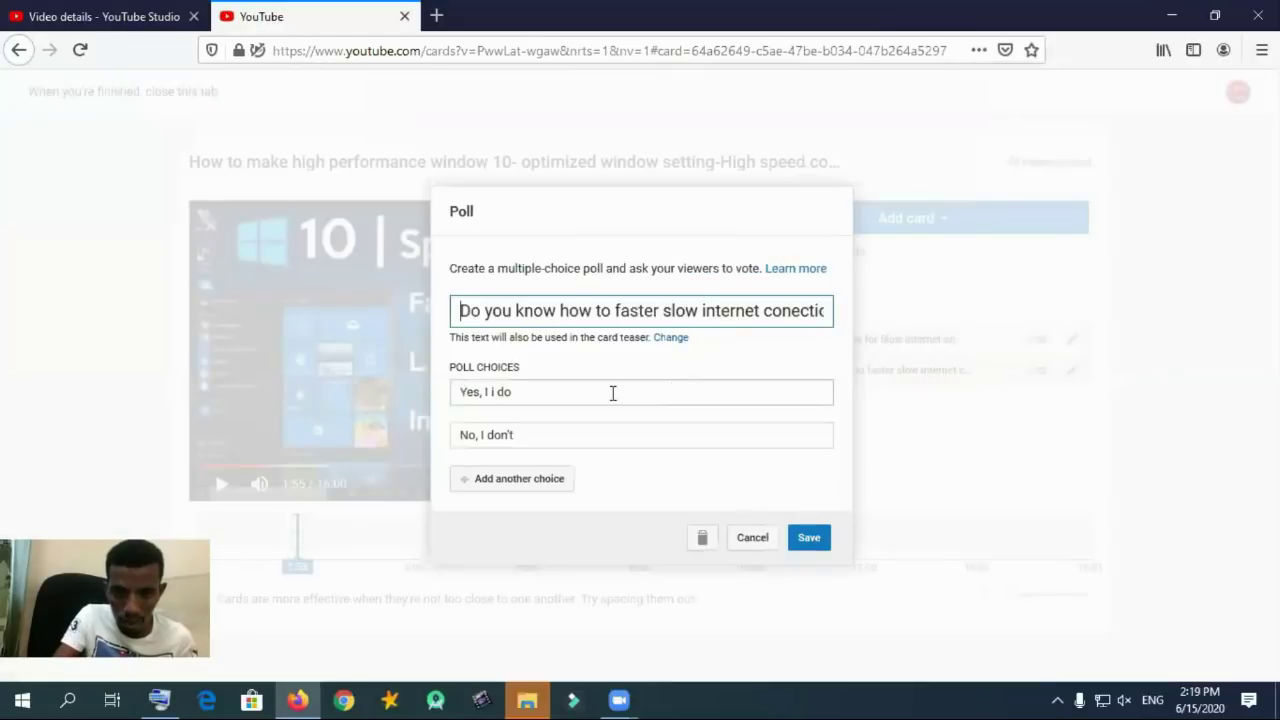
left_click(497, 389)
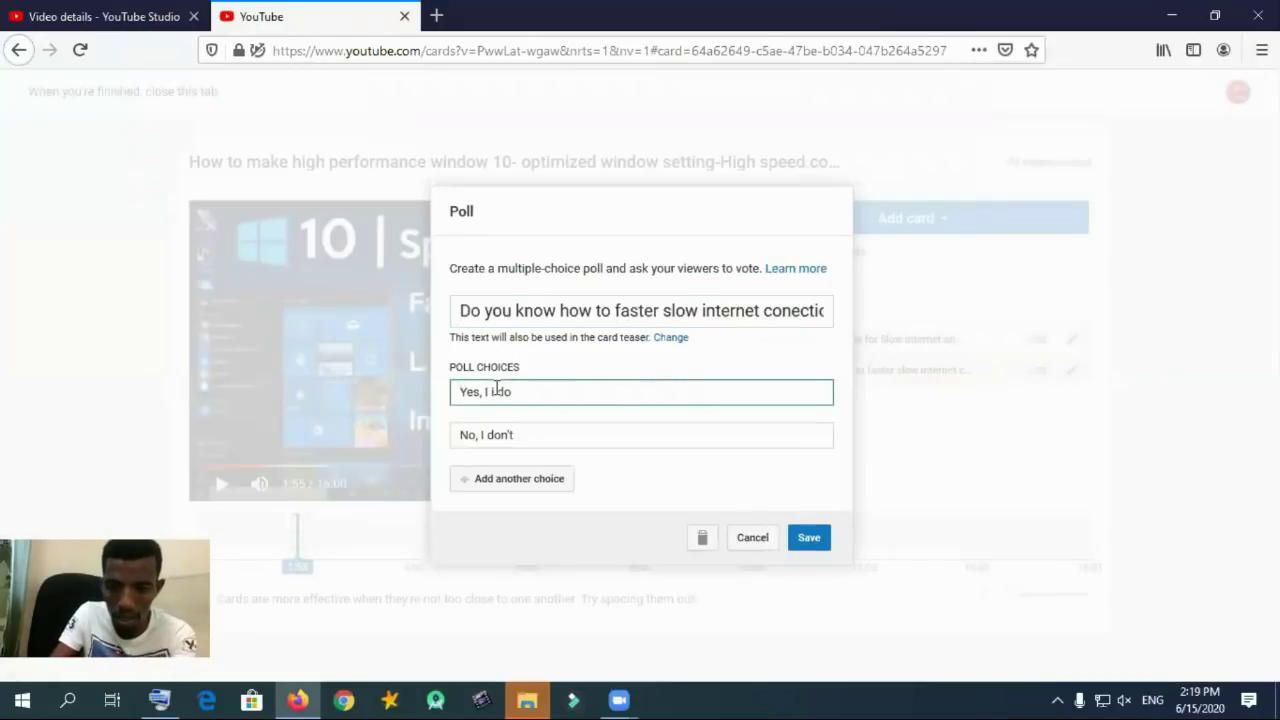
key("BackSpace")
left_click(811, 541)
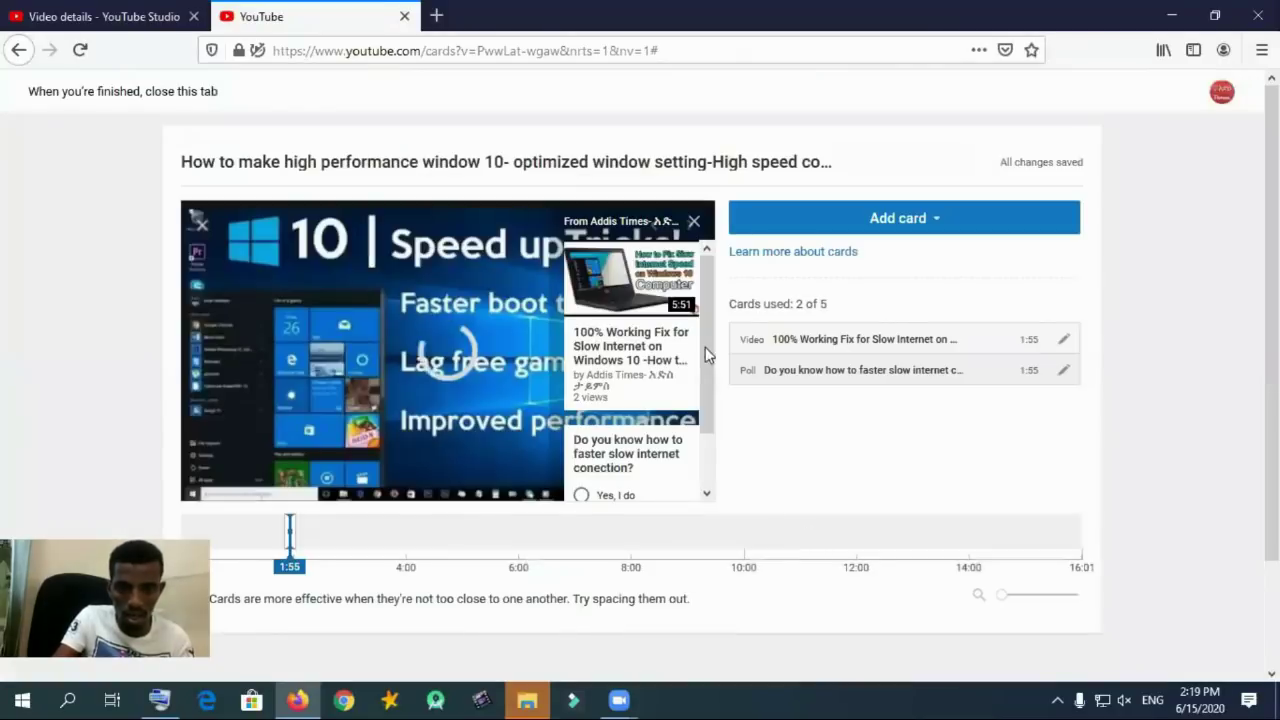
Test the poll in the video preview by voting "Yes, I do", "No, I don't" and "Yes, I do" again, and close the card preview.
scroll(705, 410, "down", 1)
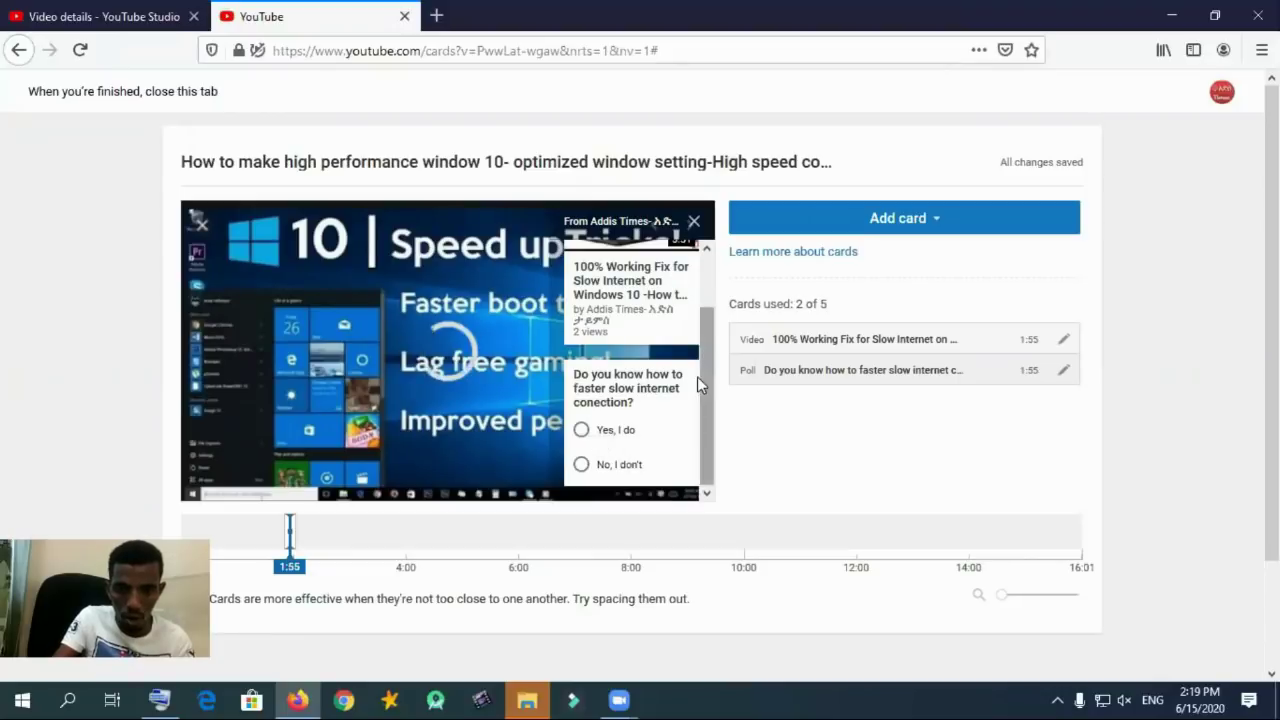
left_click(582, 430)
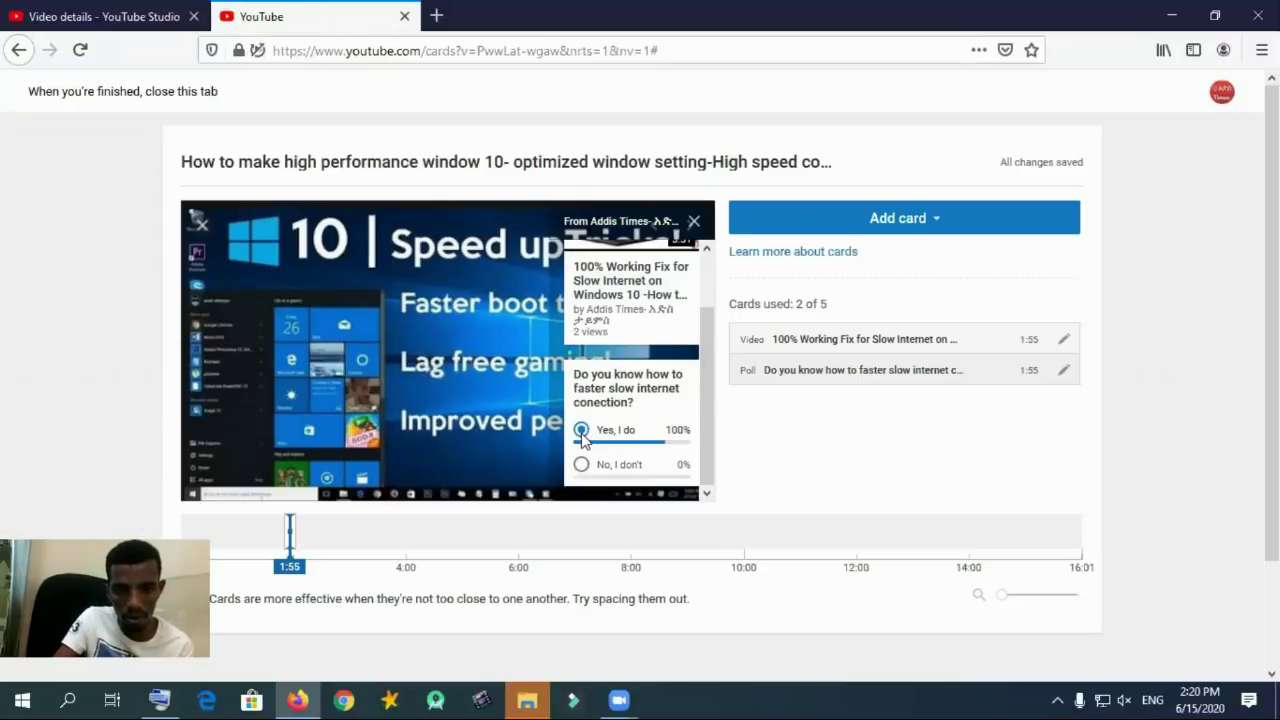
left_click(582, 465)
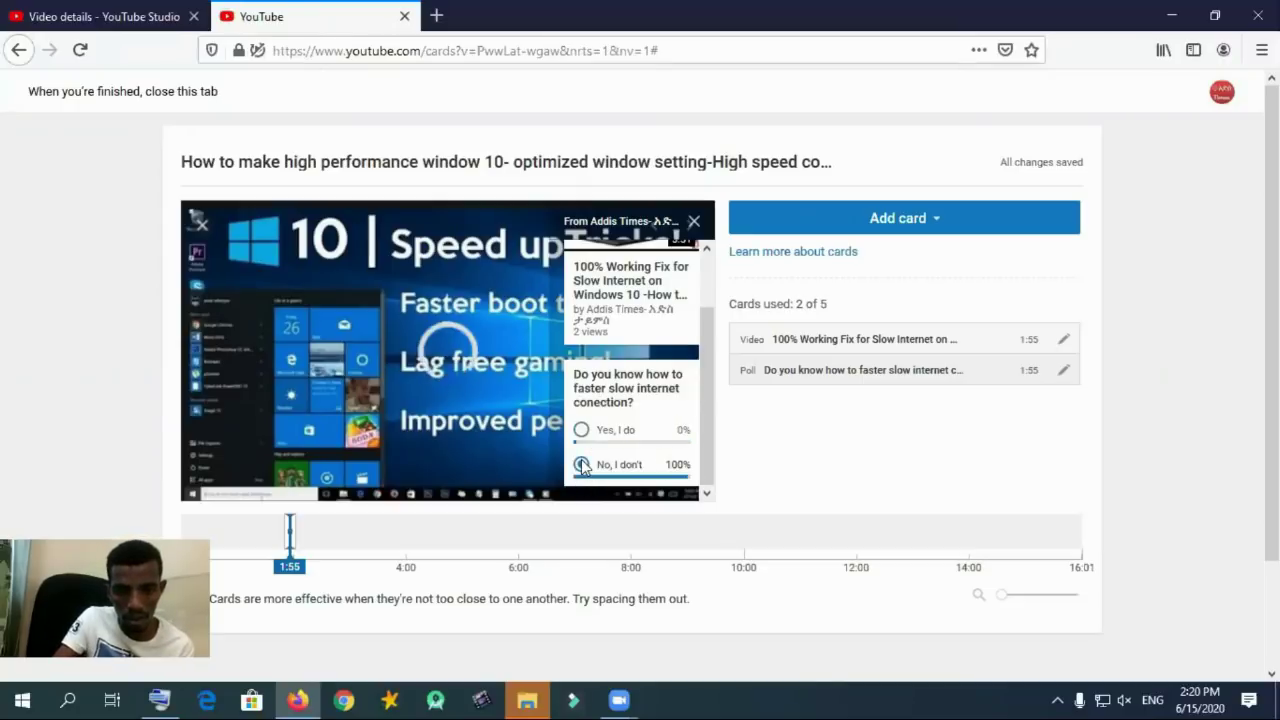
left_click(582, 430)
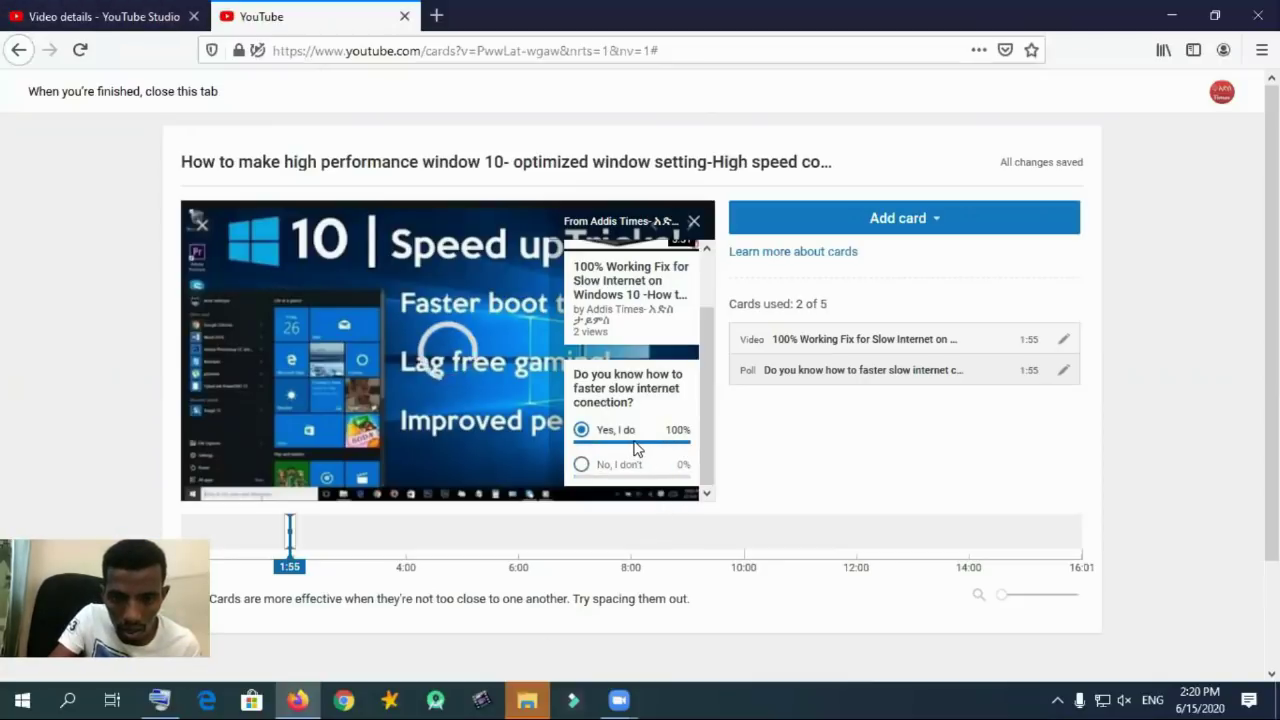
left_click(695, 224)
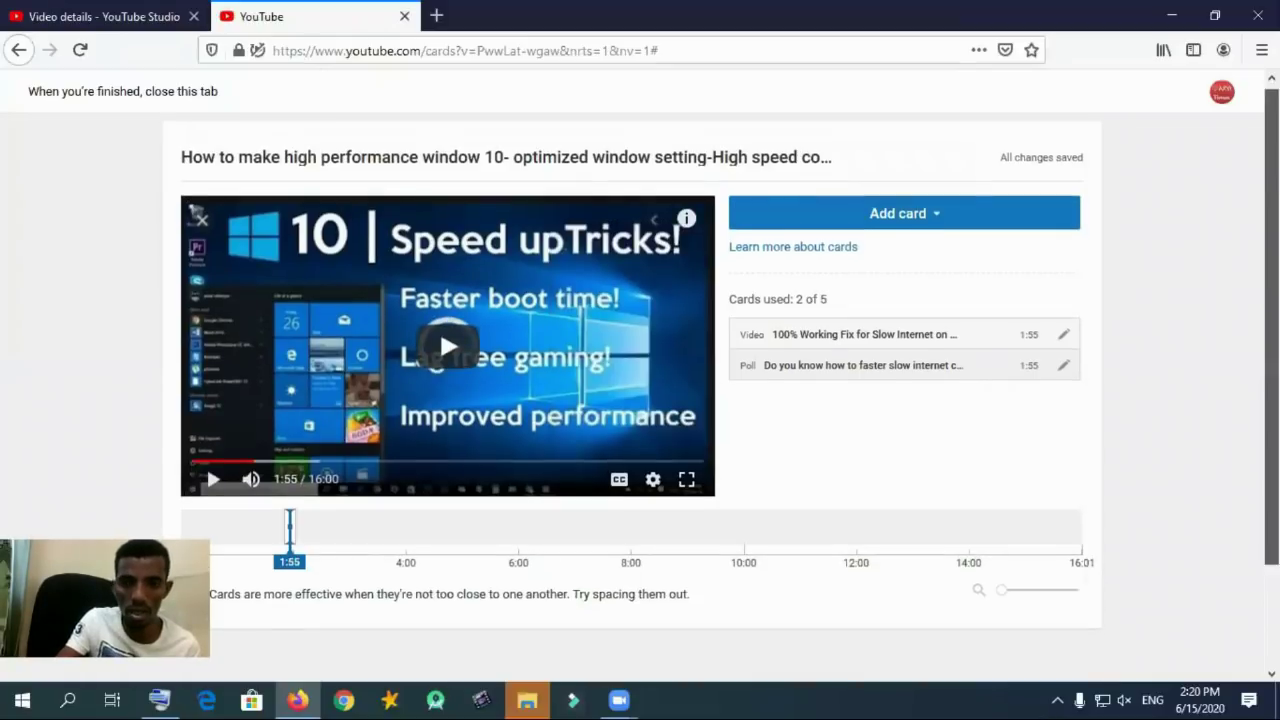
Leave the cards page and open the details of the channel video "100% Working Fix for Slow Internet on Windows 10" for editing.
scroll(439, 328, "down", 1)
scroll(439, 333, "up", 1)
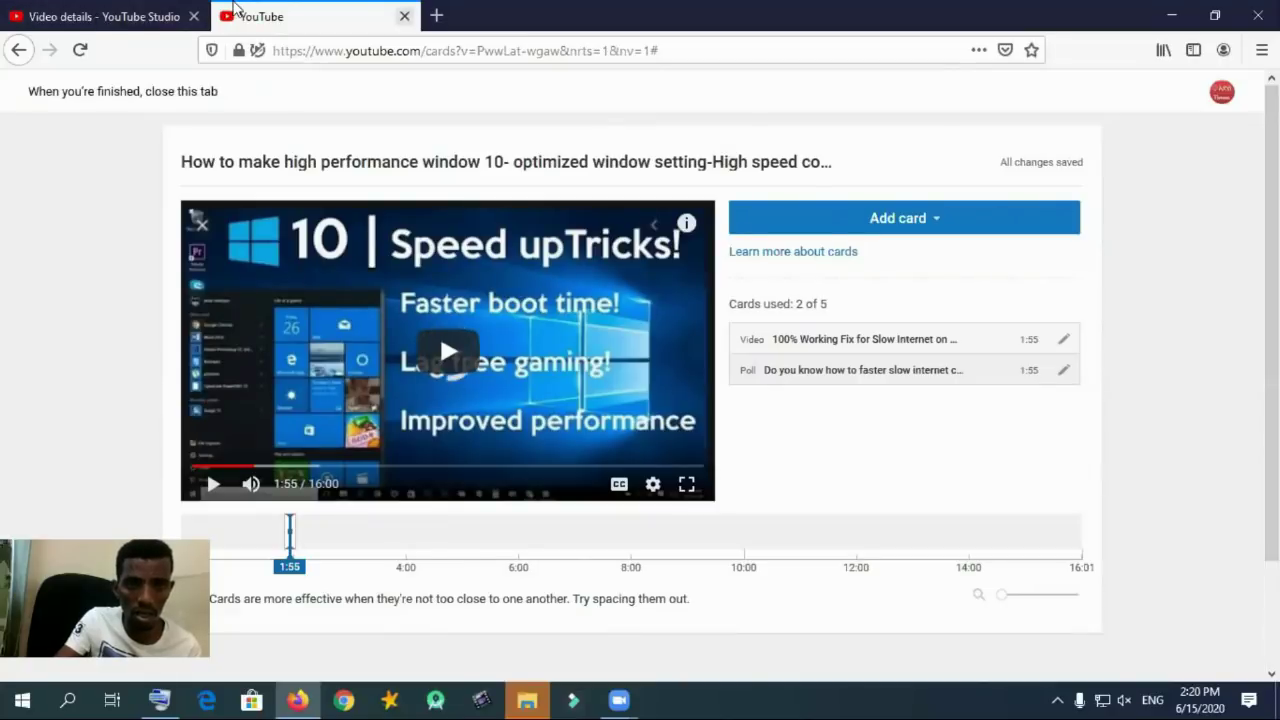
left_click(404, 16)
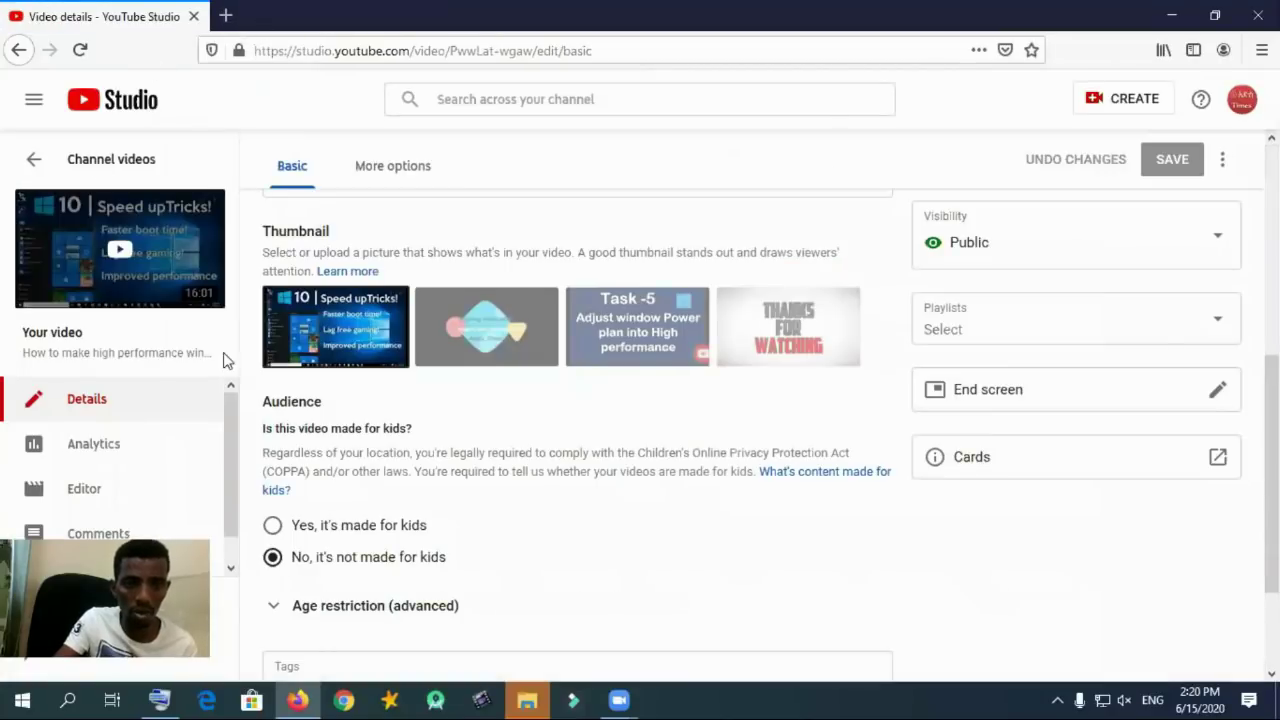
left_click(8, 158)
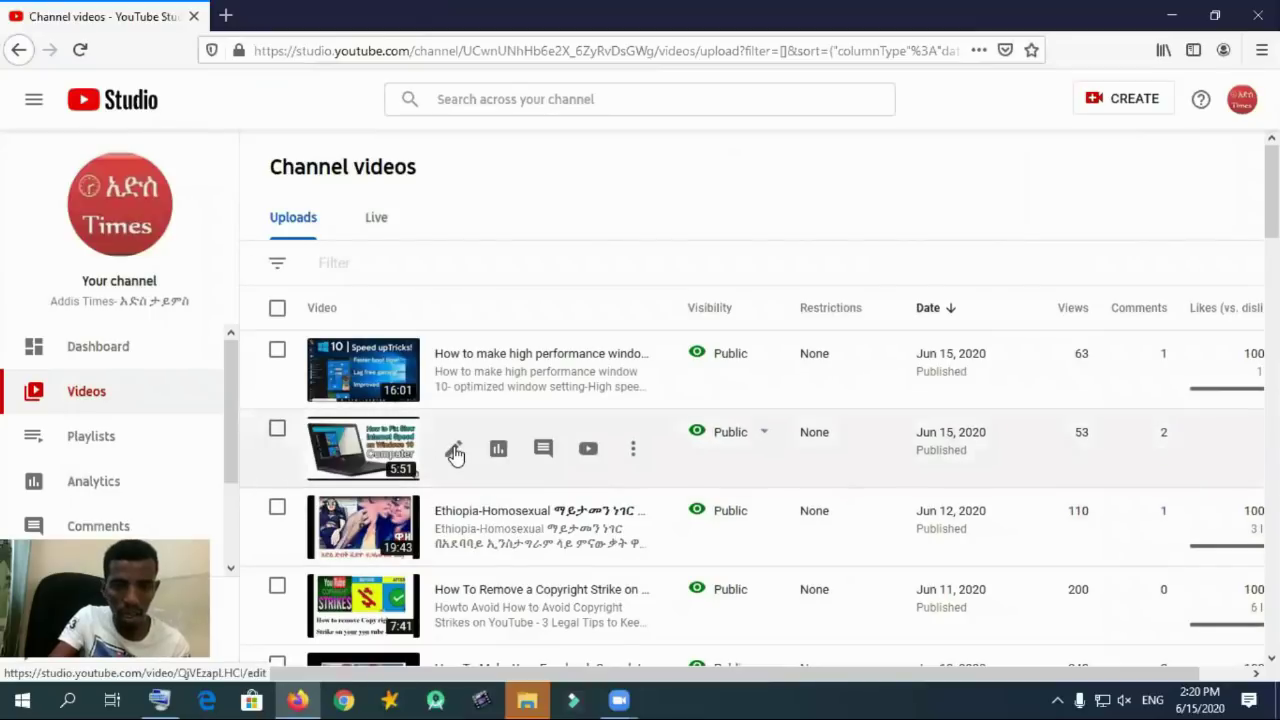
left_click(455, 452)
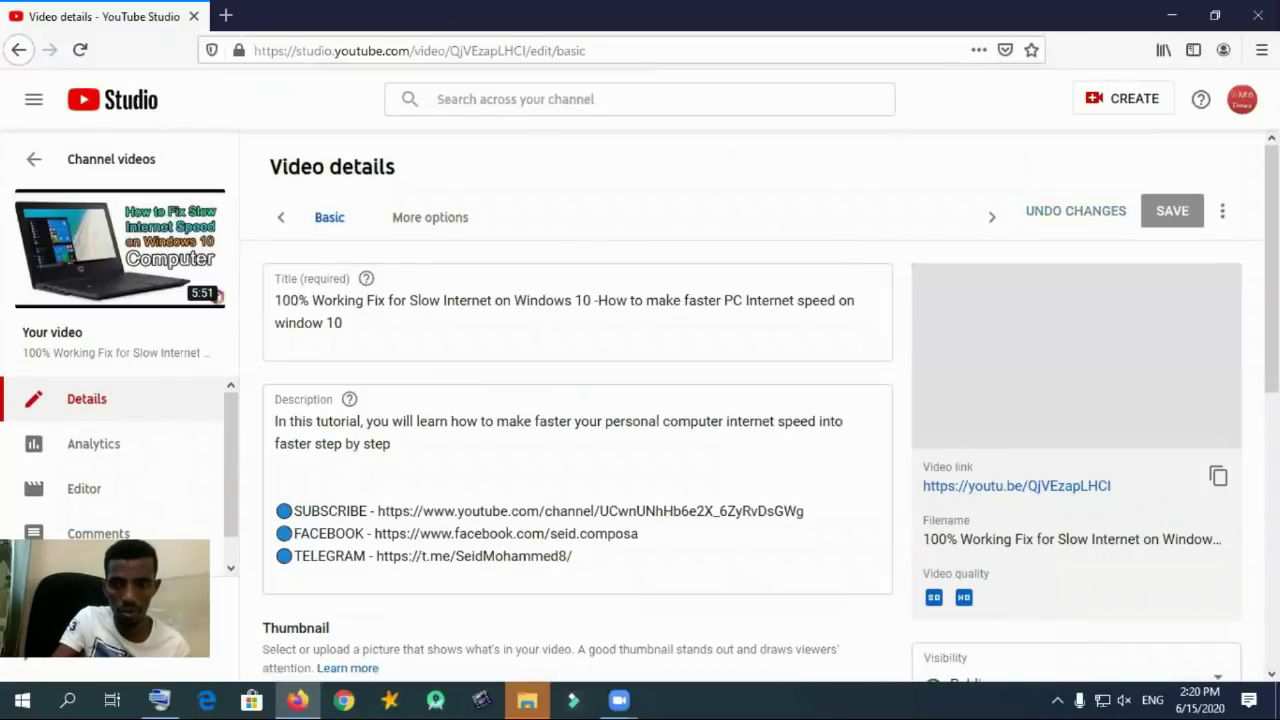
Open the cards page of the slow-internet video and preview its existing poll card in the video player.
scroll(750, 400, "down", 3)
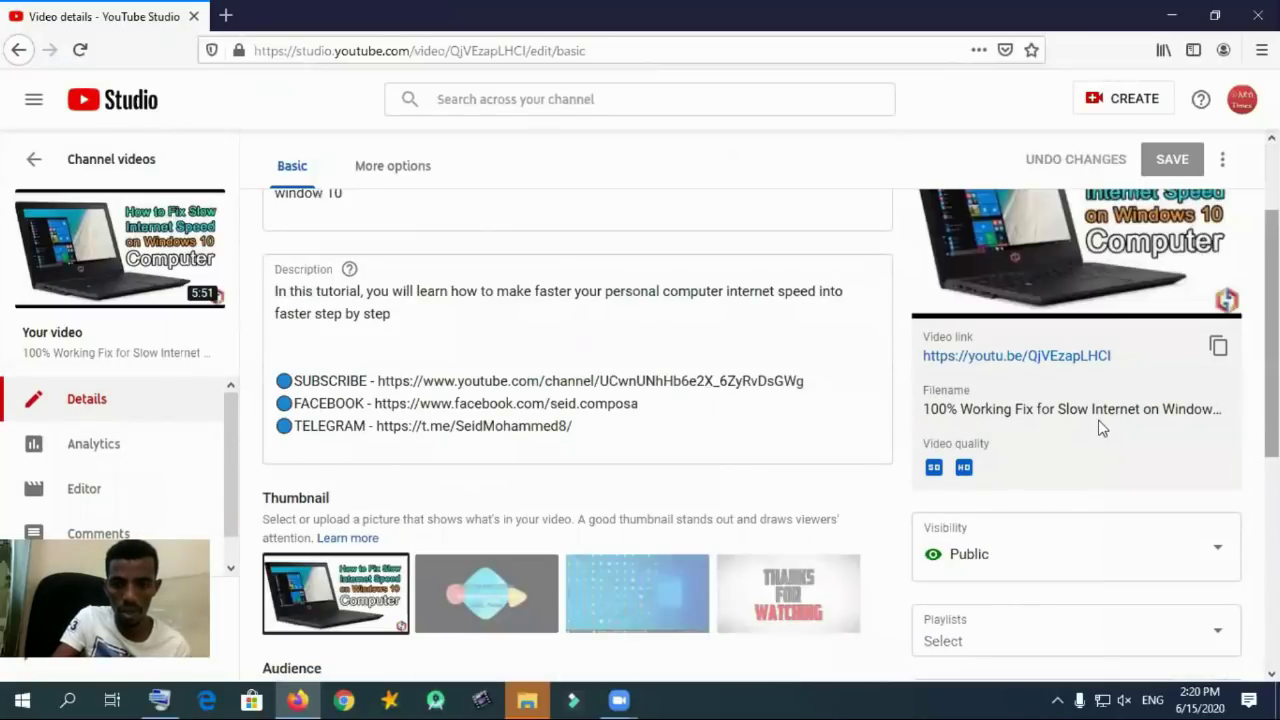
scroll(1050, 410, "down", 5)
left_click(1014, 396)
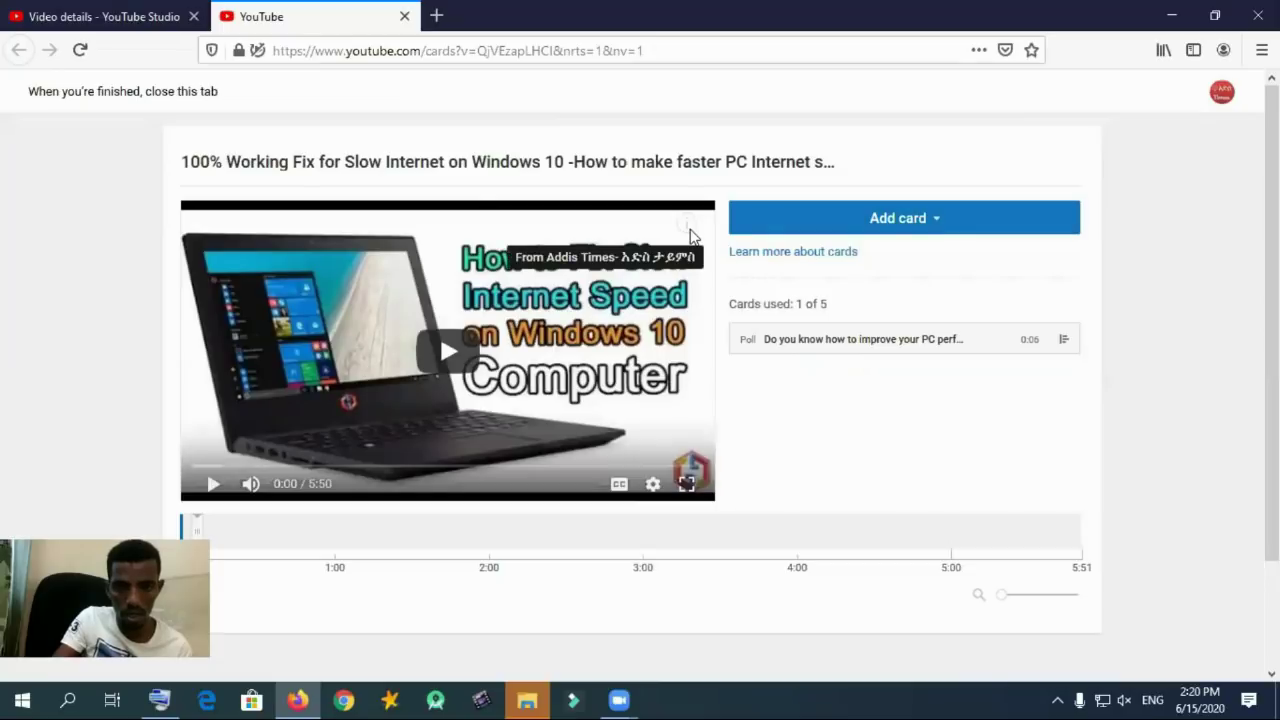
left_click(688, 228)
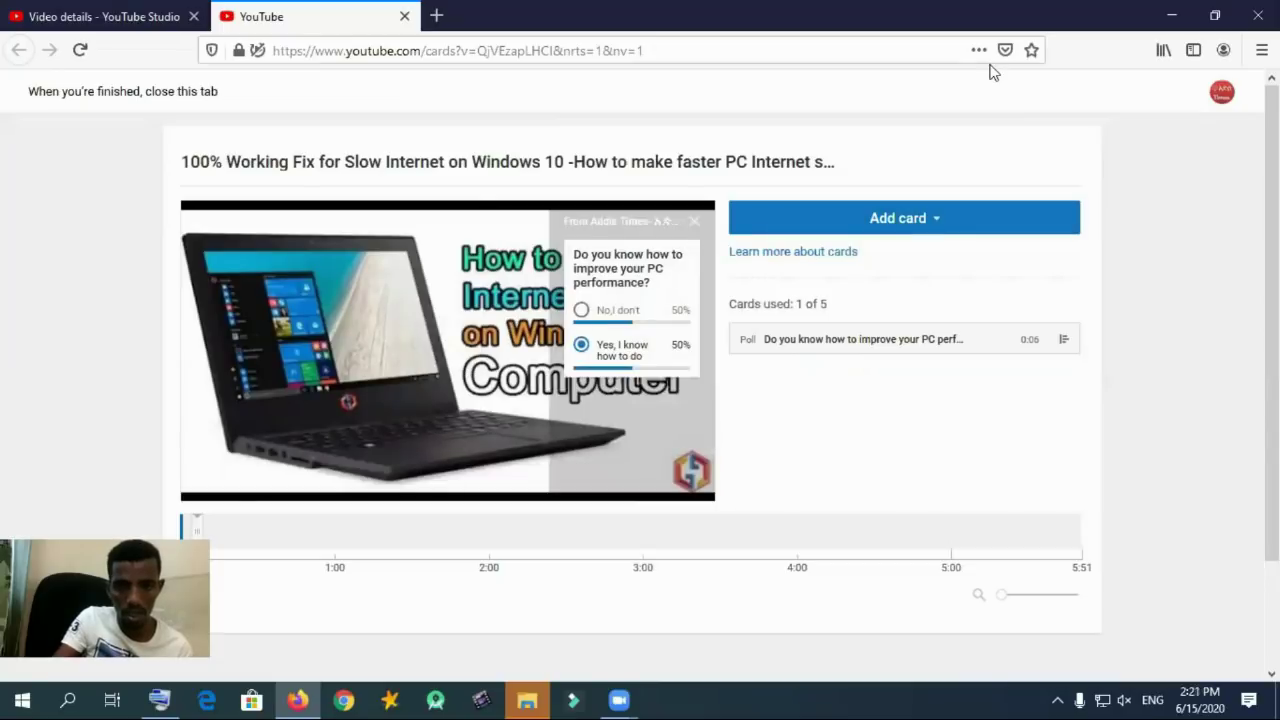
Add a video card promoting the upload "How to make high performance window 10" to the video.
left_click(900, 219)
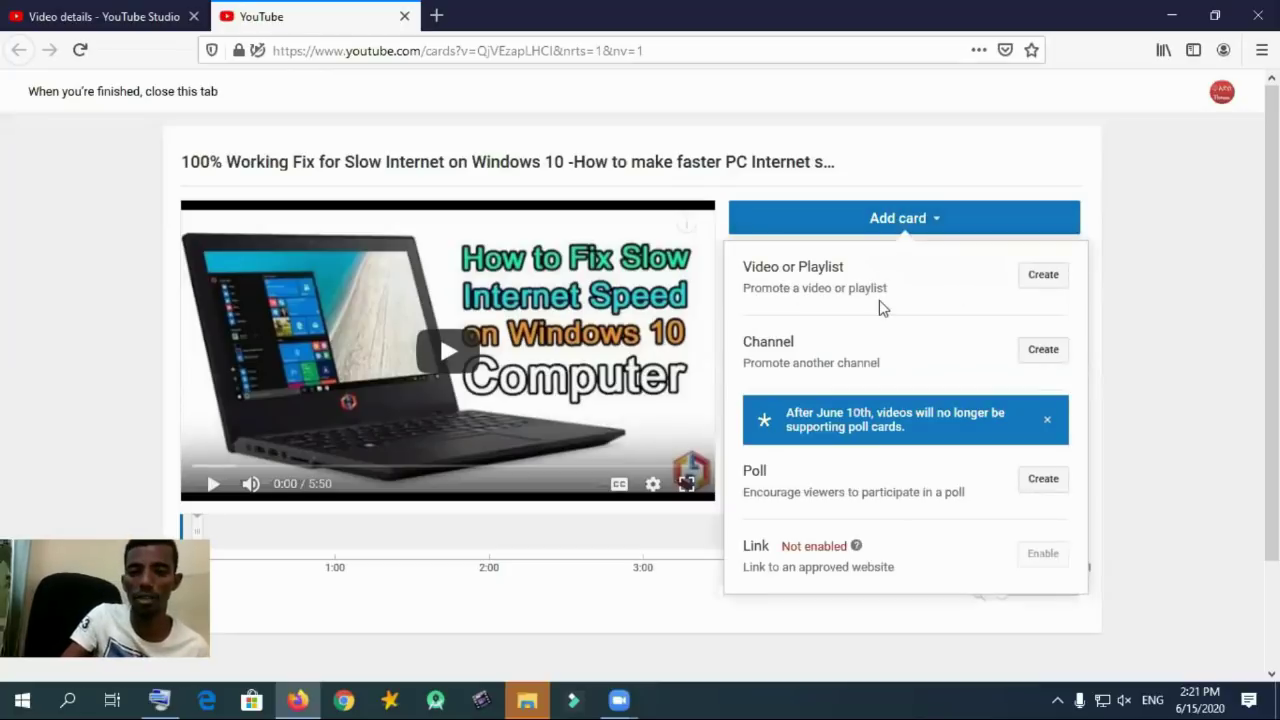
left_click(1040, 275)
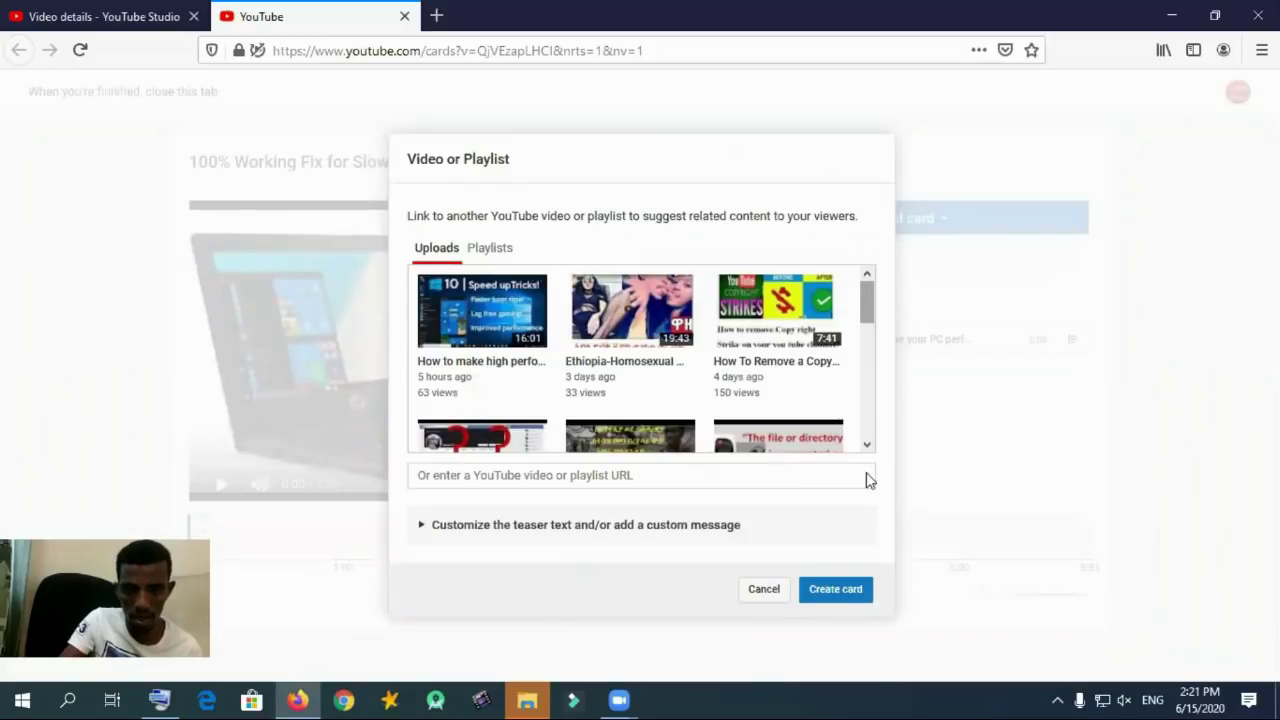
scroll(848, 300, "down", 1)
scroll(484, 303, "up", 1)
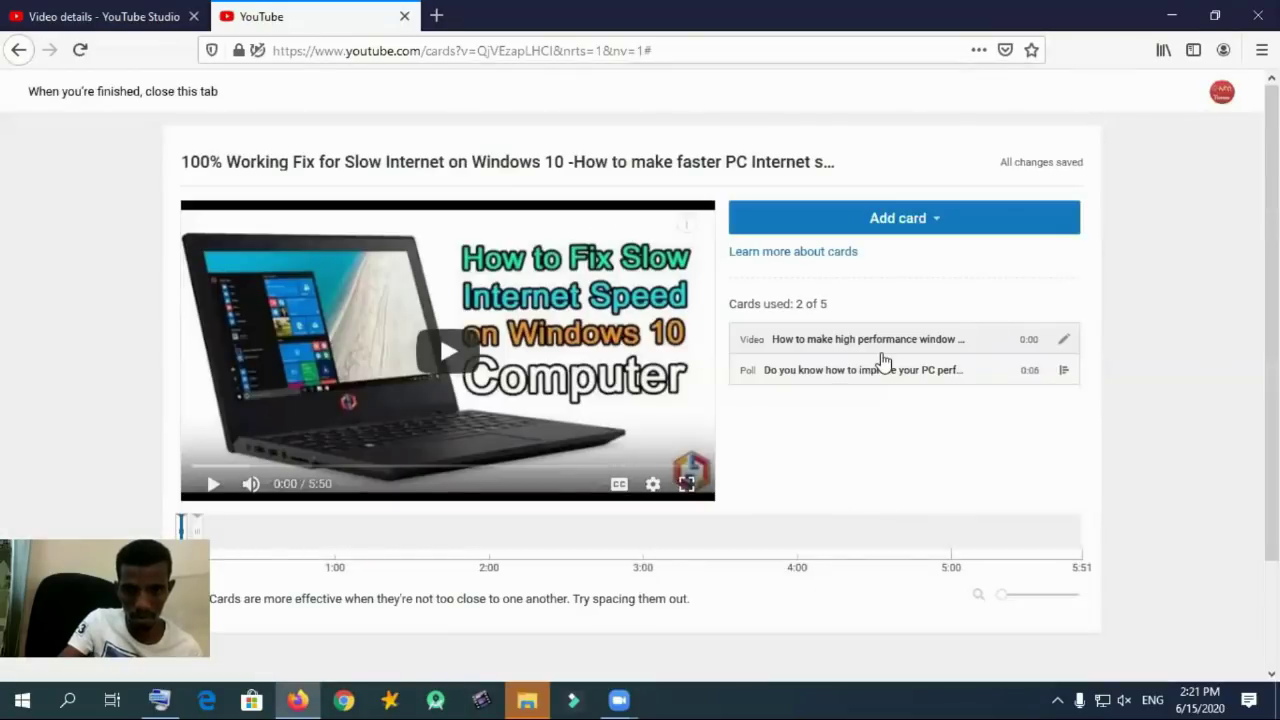
Preview both cards in the video player and move the poll card to 1:25 on the timeline.
left_click(686, 223)
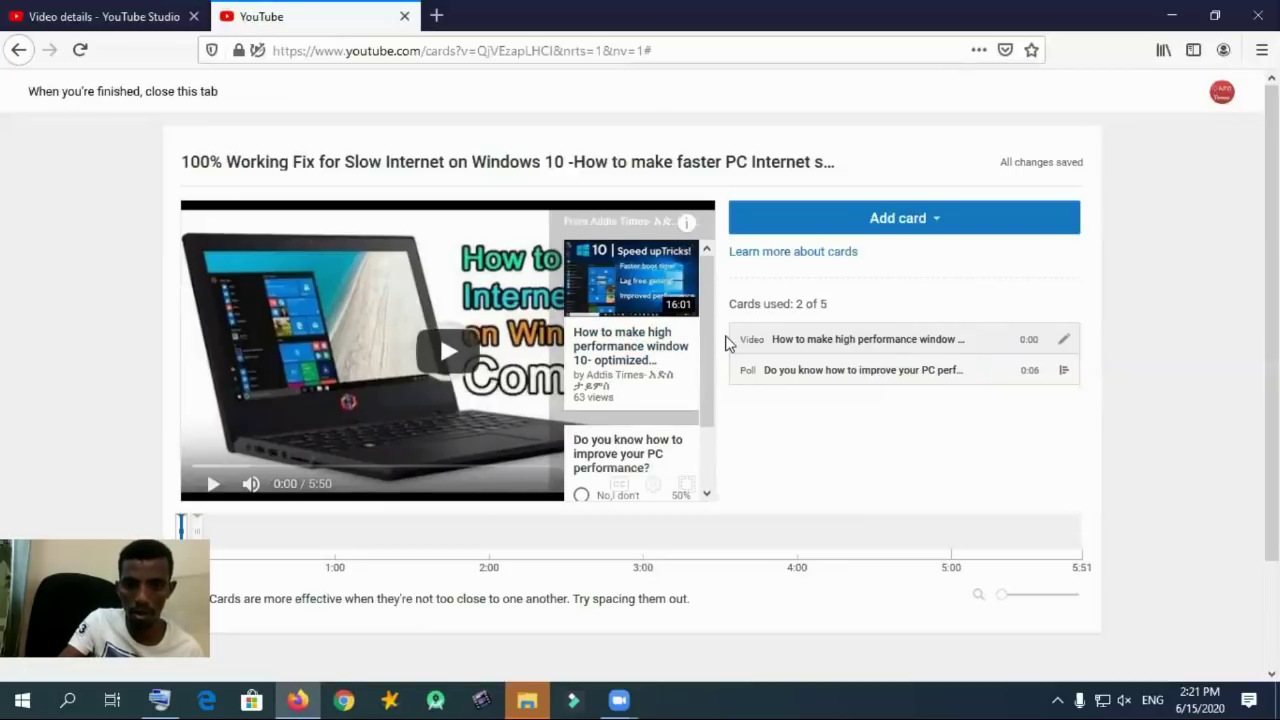
scroll(700, 318, "down", 2)
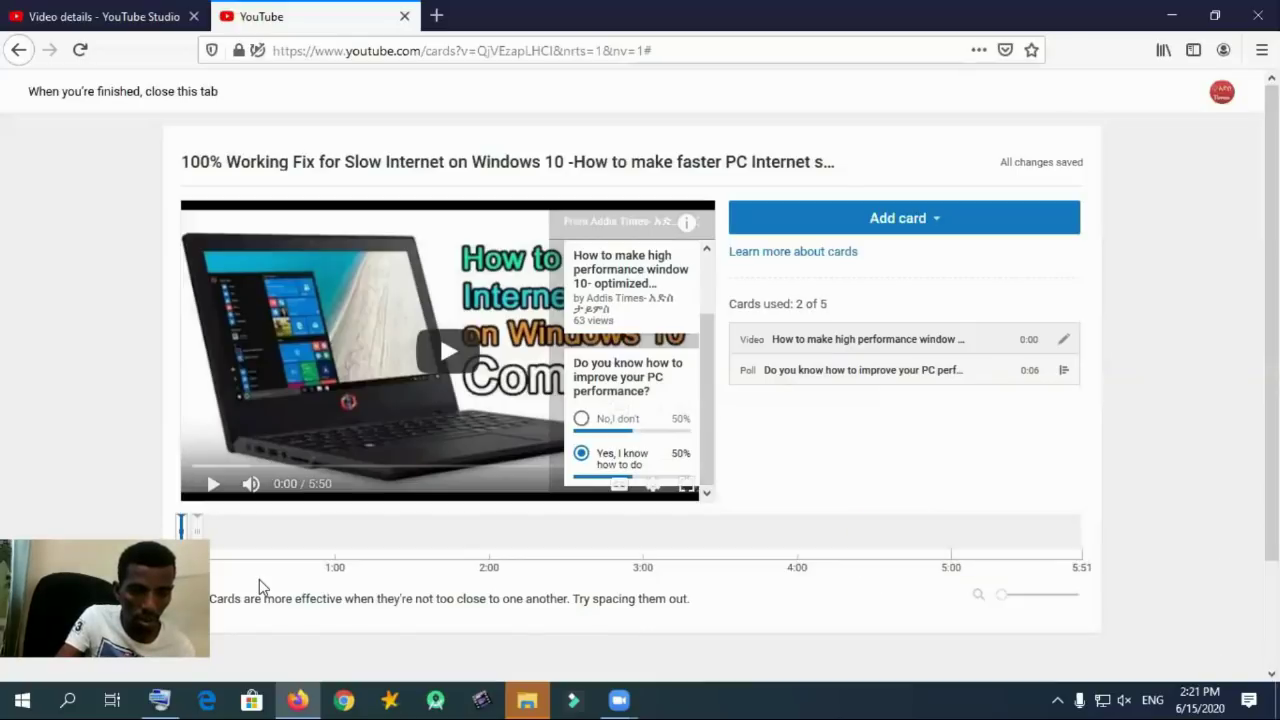
left_click_drag(196, 532, 339, 535)
left_click(222, 535)
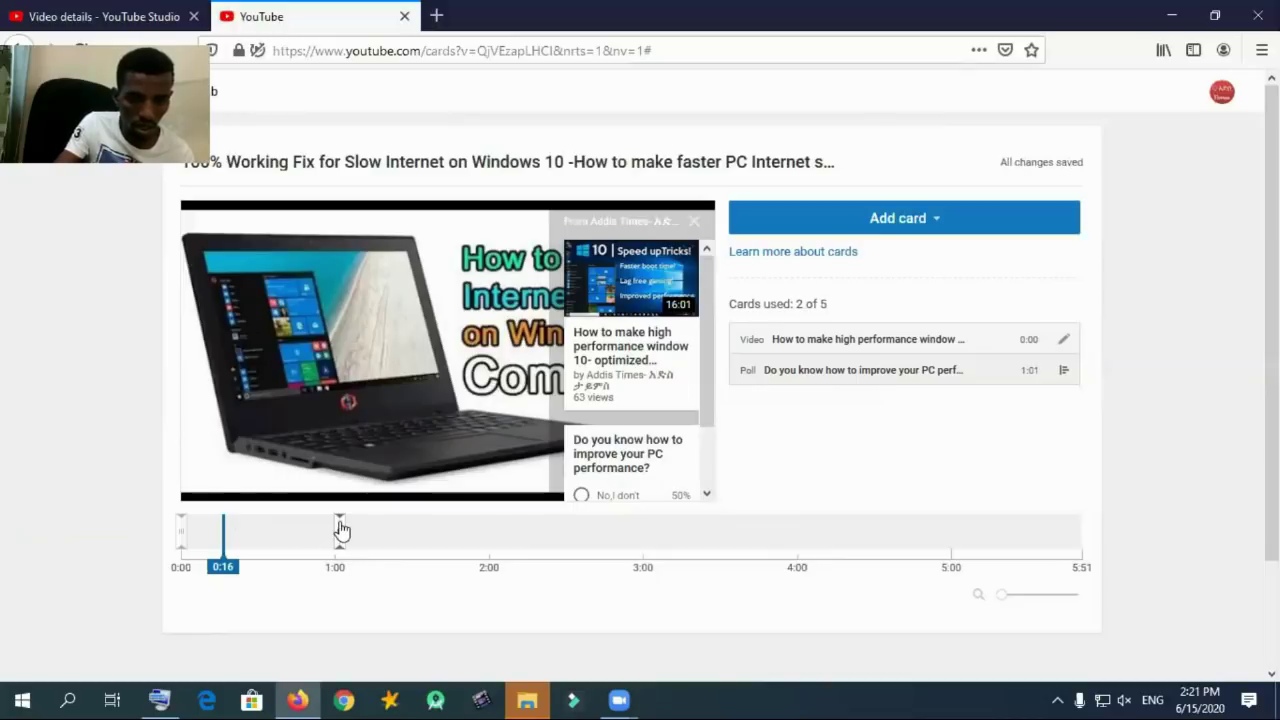
mouse_move(340, 530)
left_mouse_down()
mouse_move(343, 543)
mouse_move(410, 547)
left_mouse_up()
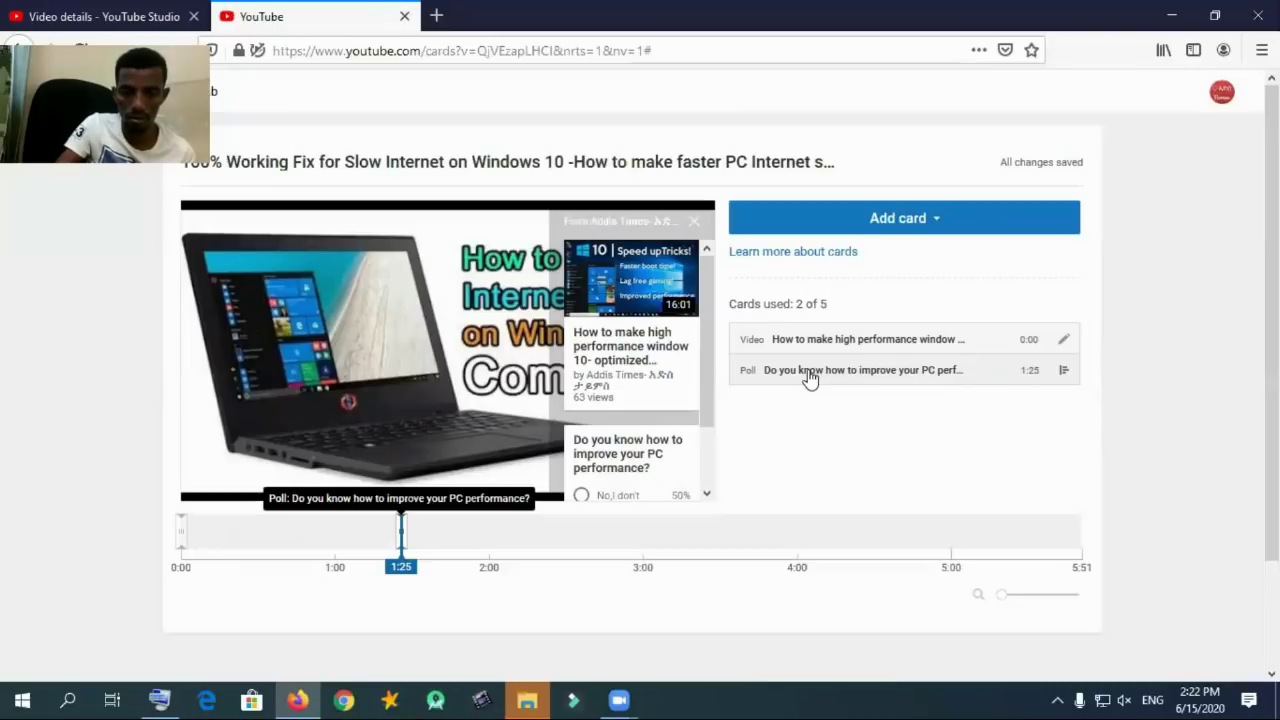
Review the response results of the poll "Do you know how to improve your PC performance?", including its total responses, and close them.
left_click(1064, 374)
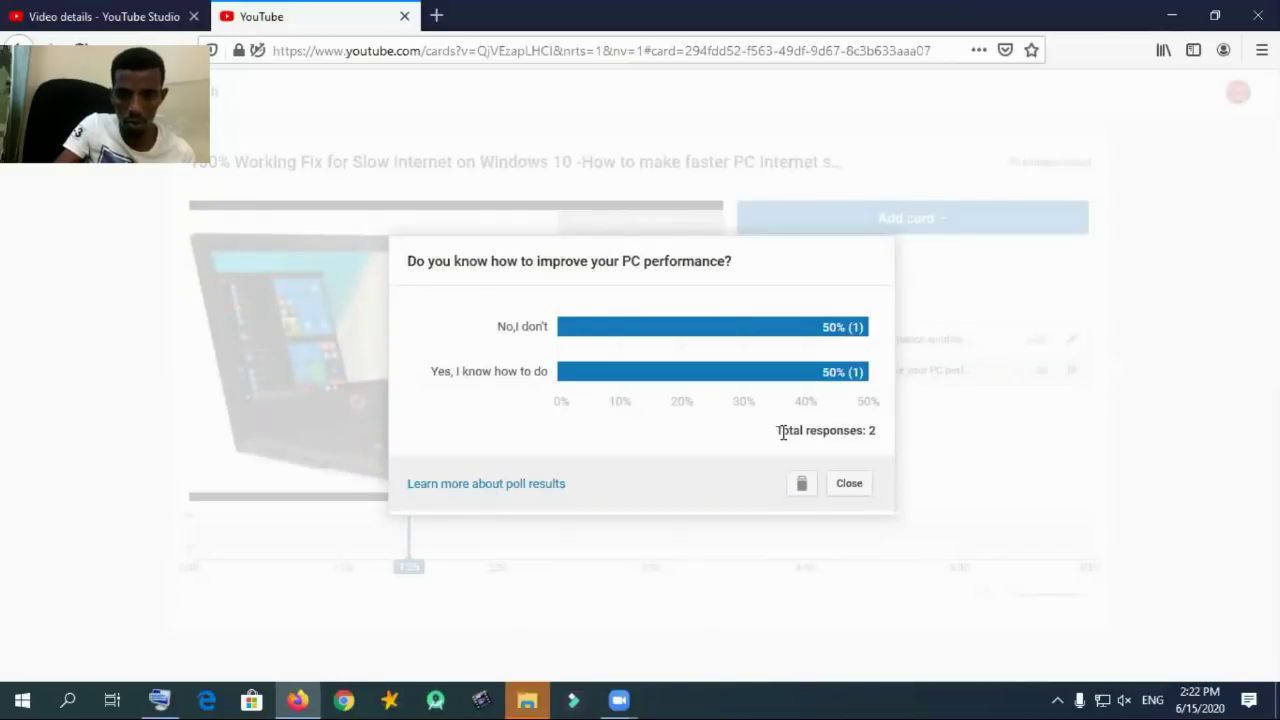
triple_click(879, 427)
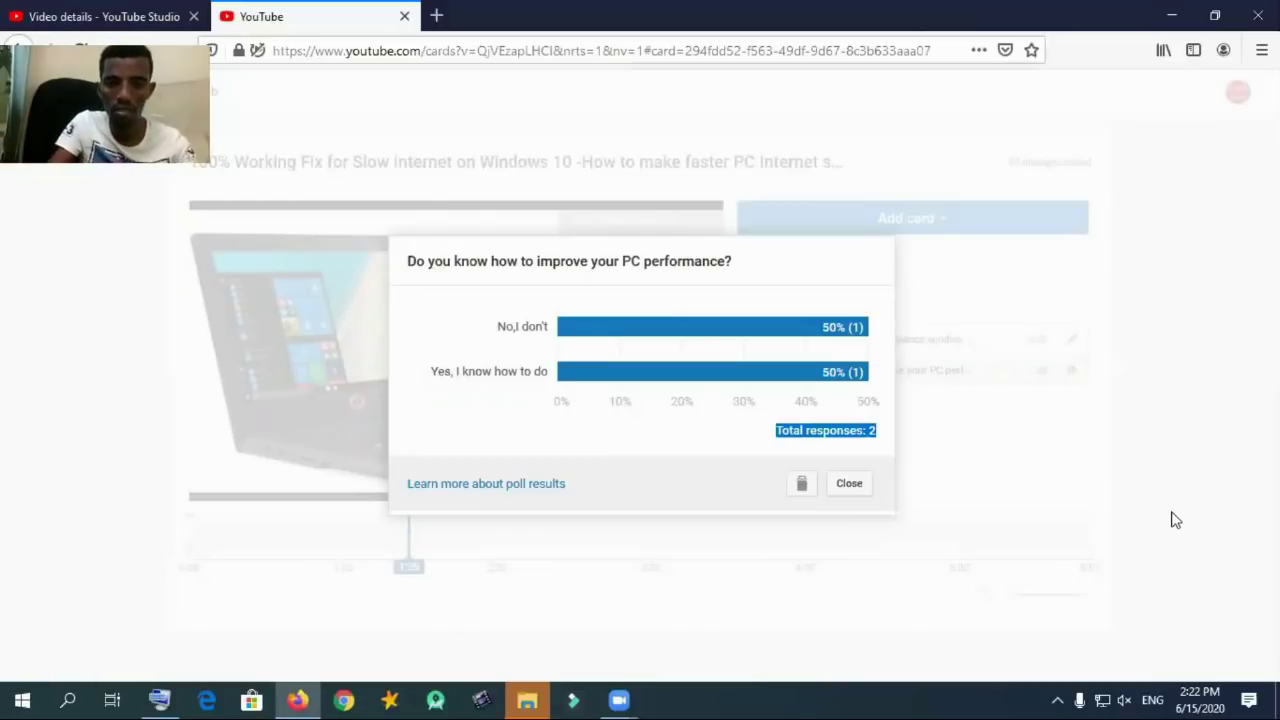
left_click(777, 434)
left_click_drag(776, 430, 862, 430)
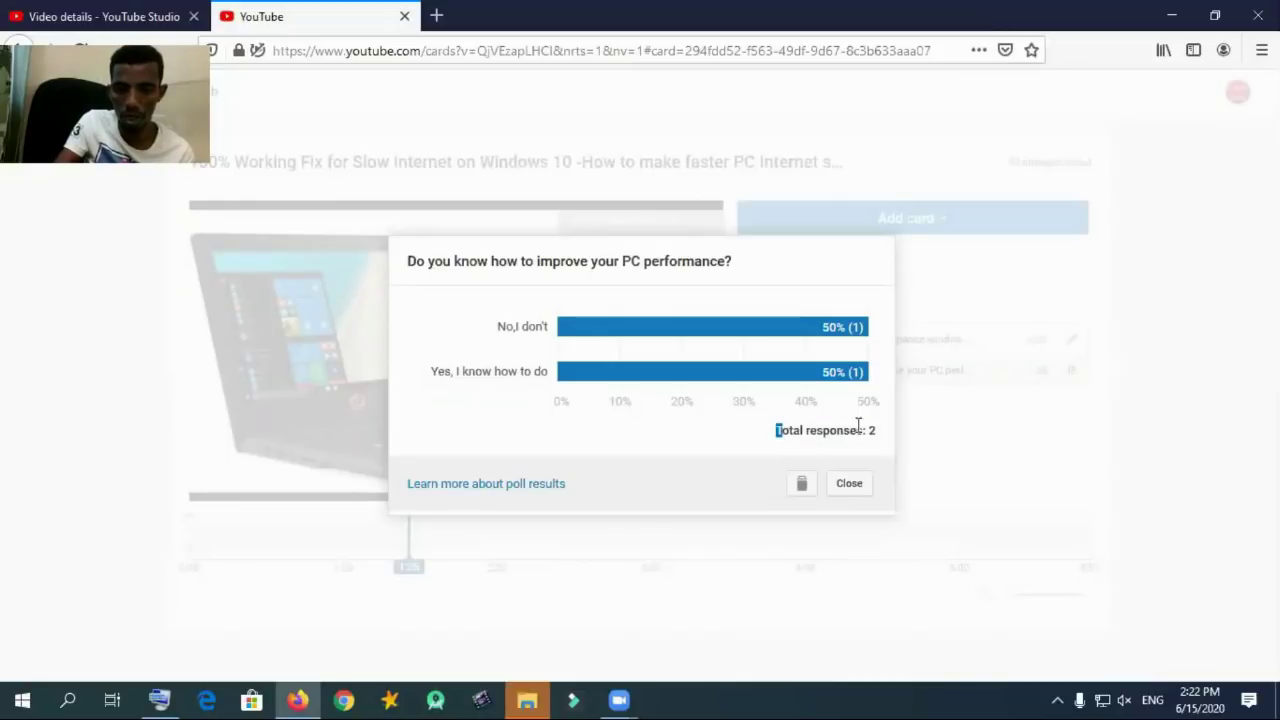
left_click(850, 484)
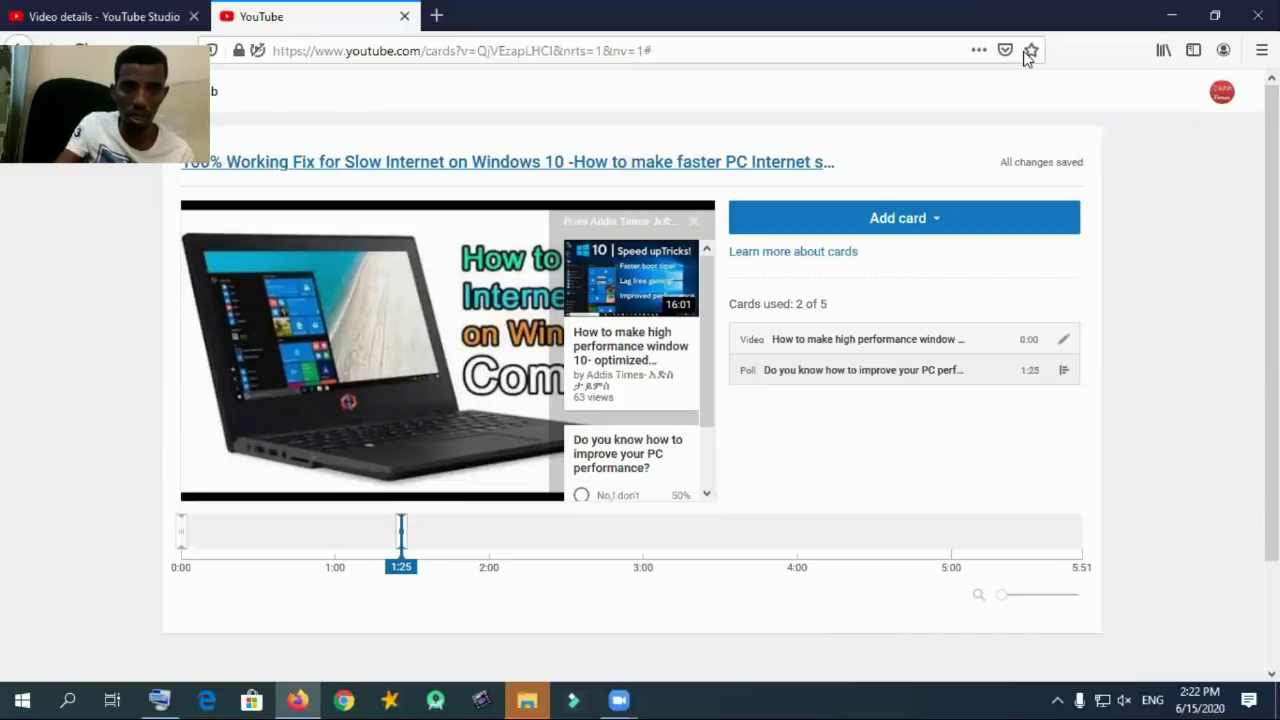
Close the cards page and go back from the video details to the list of channel videos.
left_click(404, 16)
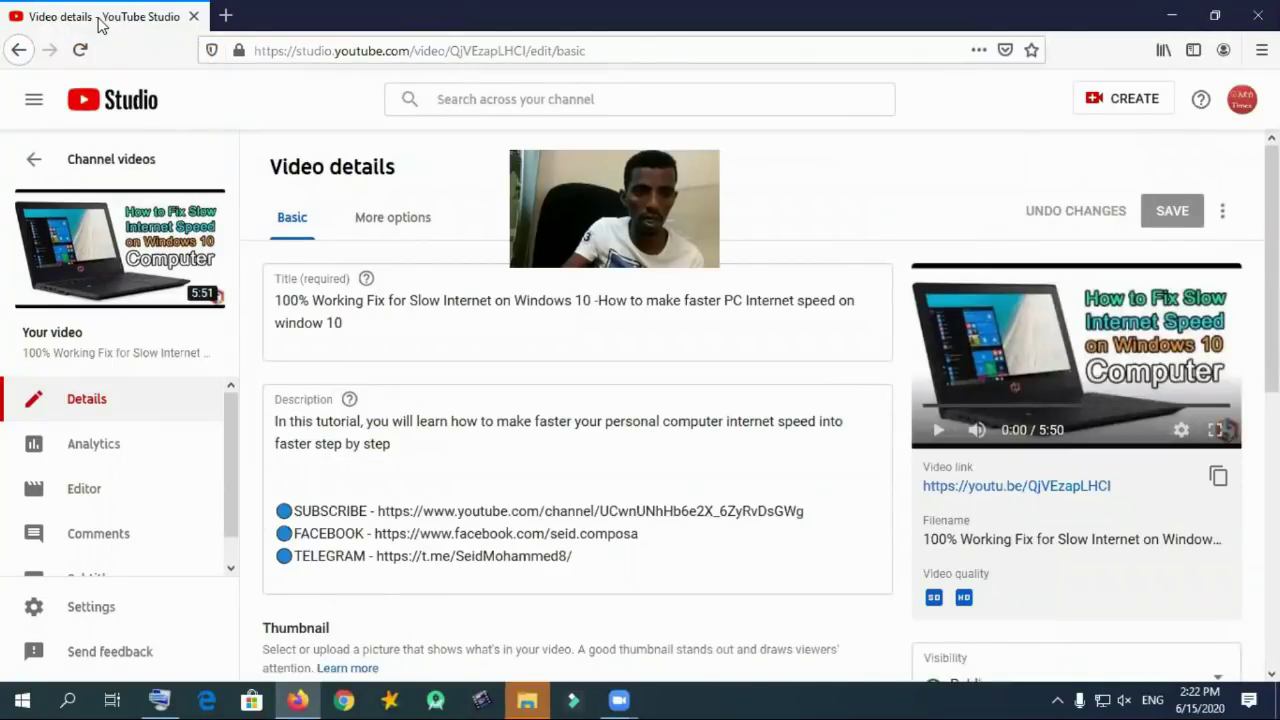
left_click(14, 160)
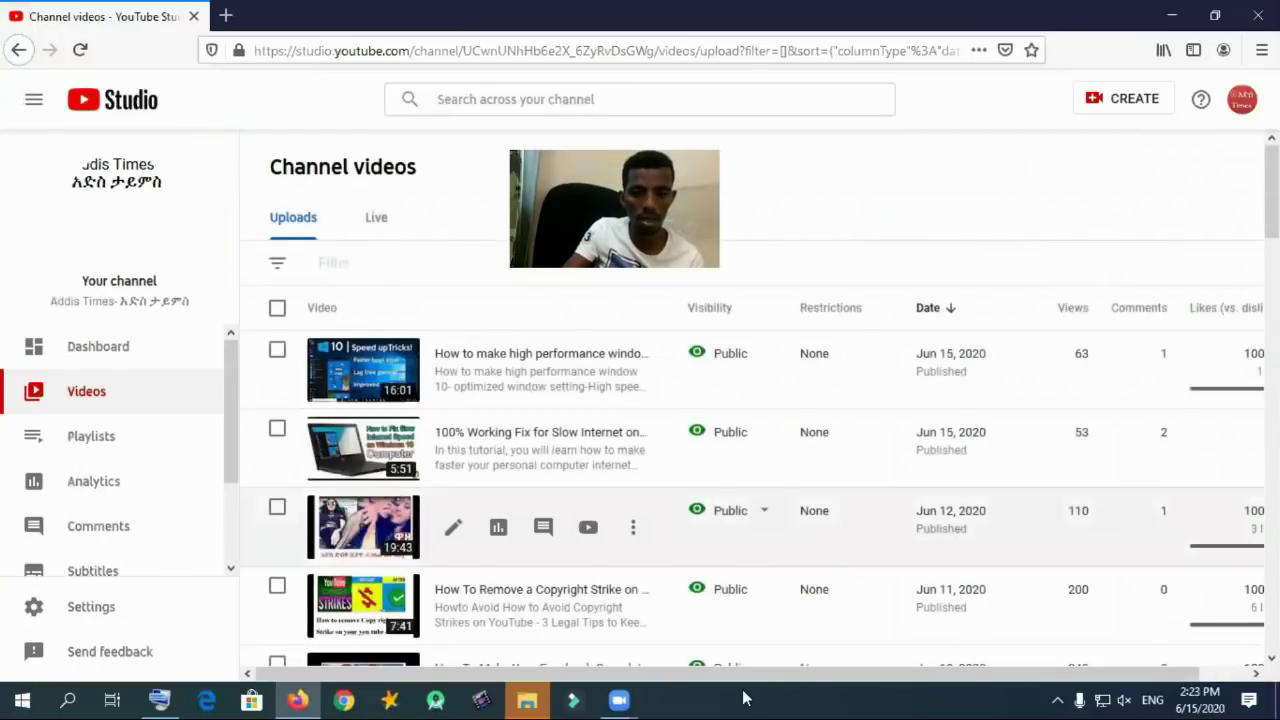
Switch to YouTube in Chrome and search for the channel owner's full name.
left_click(344, 699)
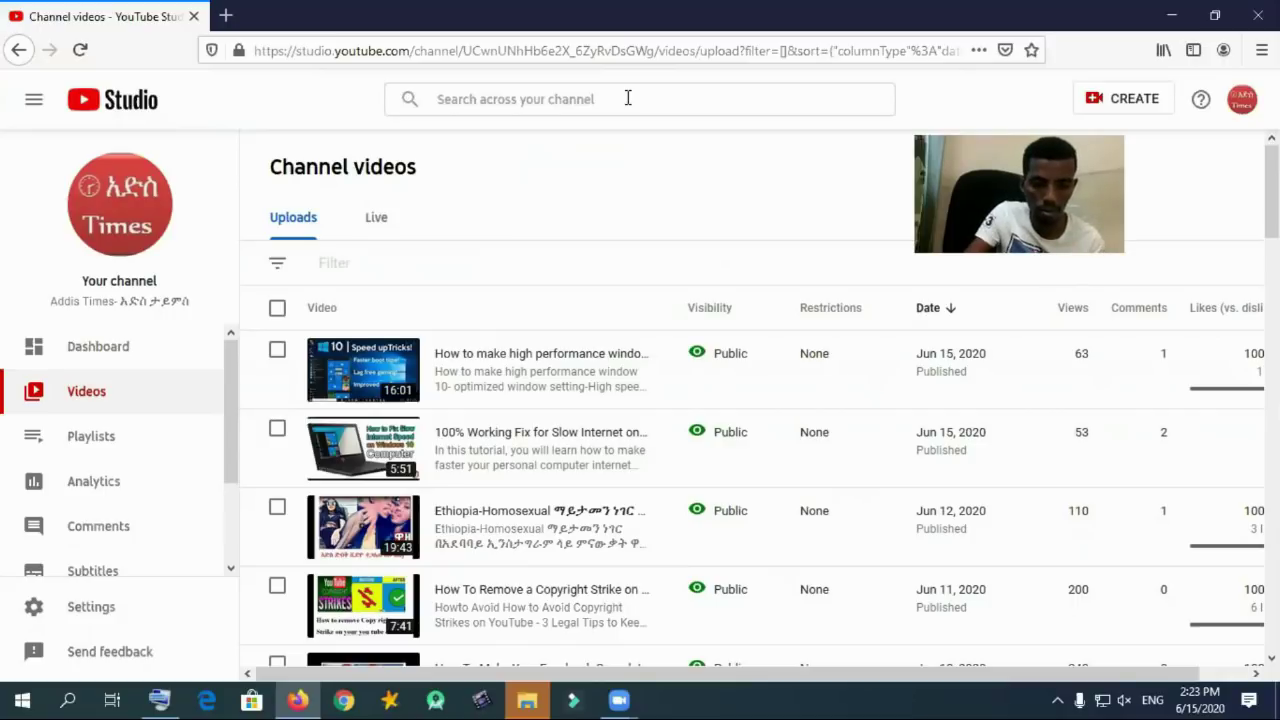
left_click(344, 700)
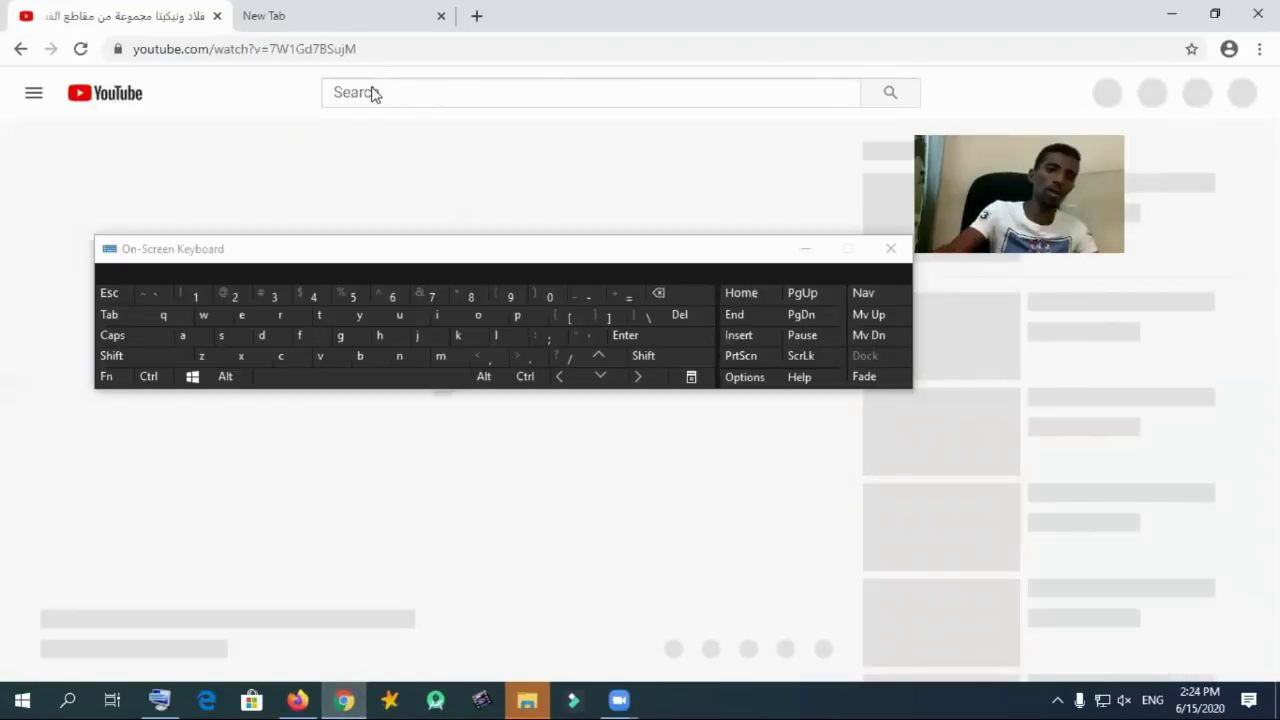
left_click(372, 93)
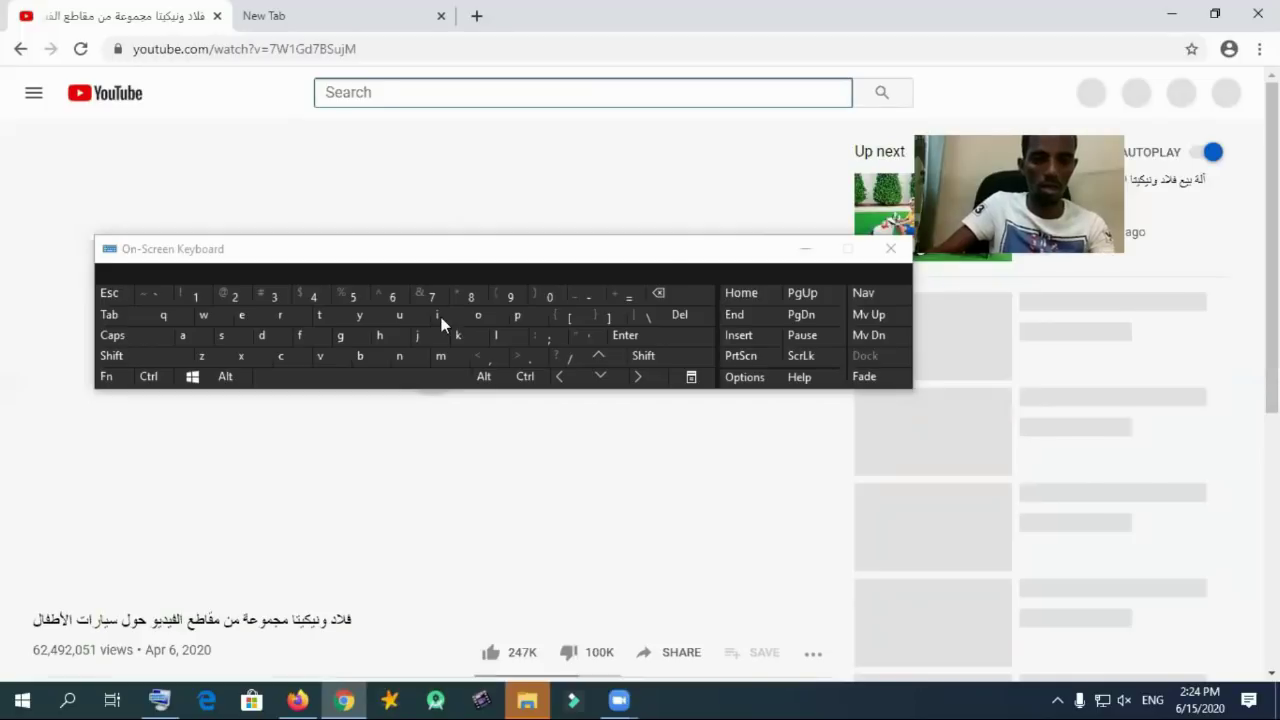
type("se")
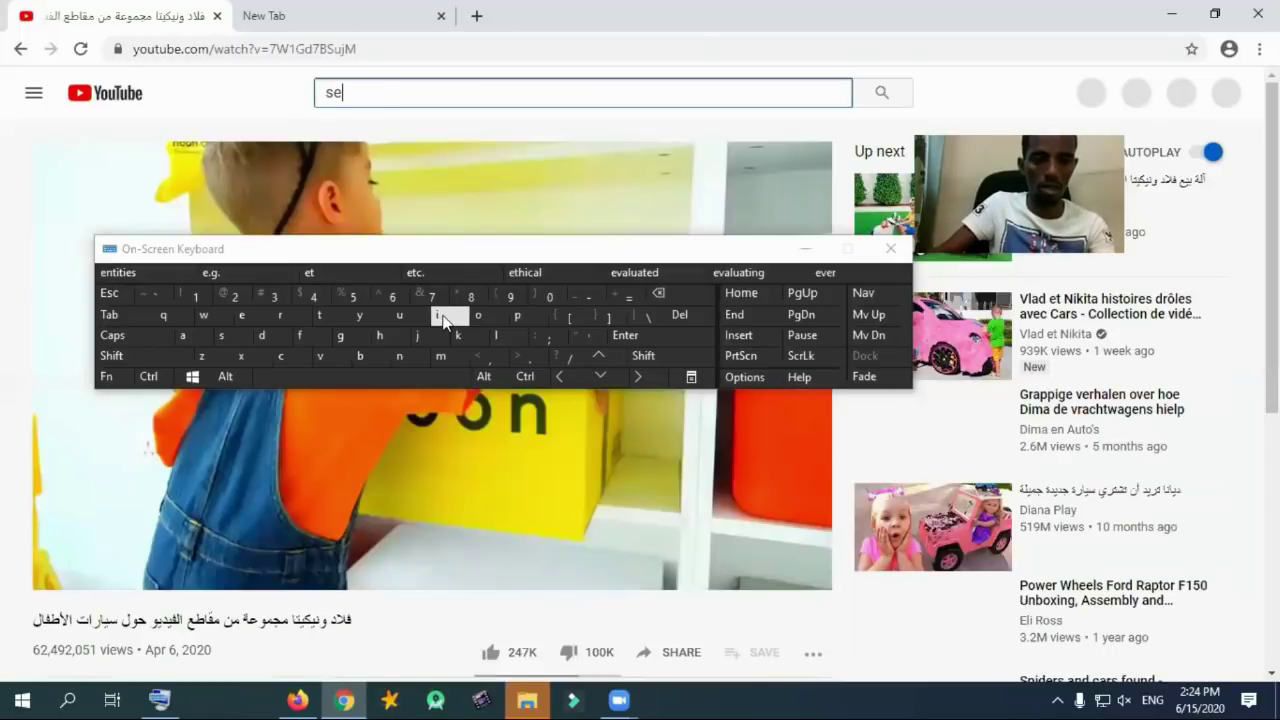
type("id m")
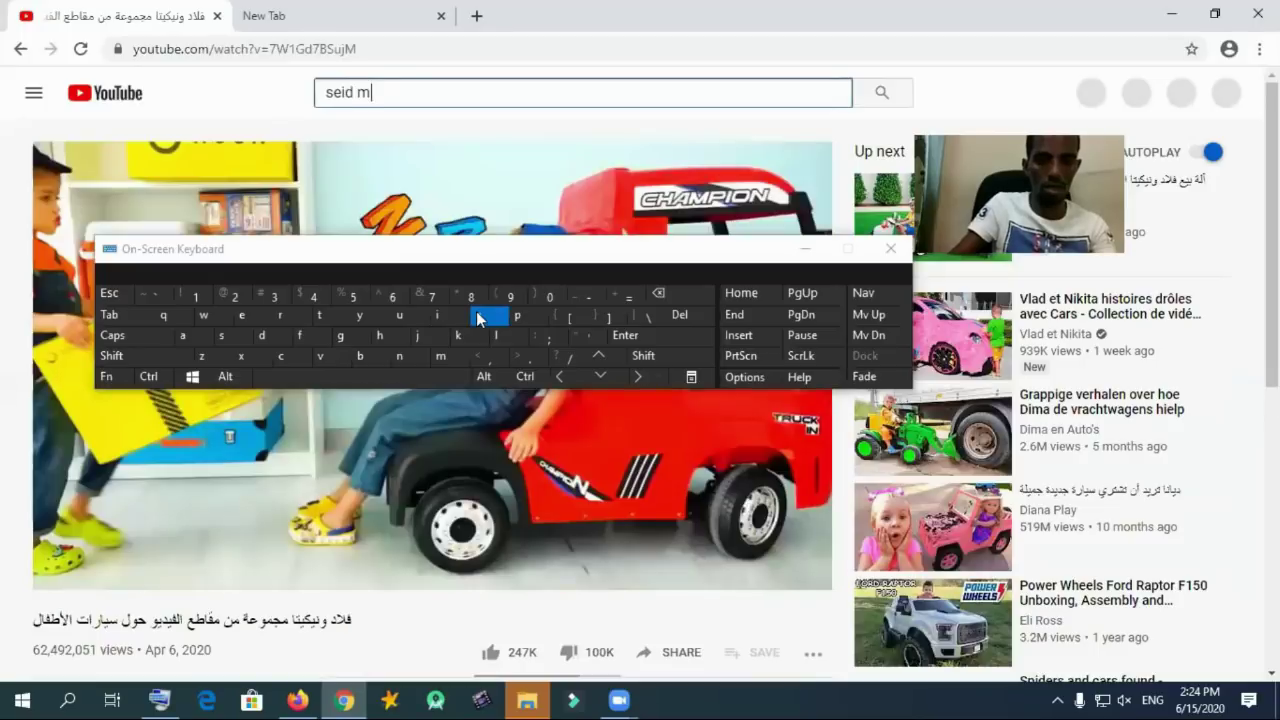
left_click(477, 318)
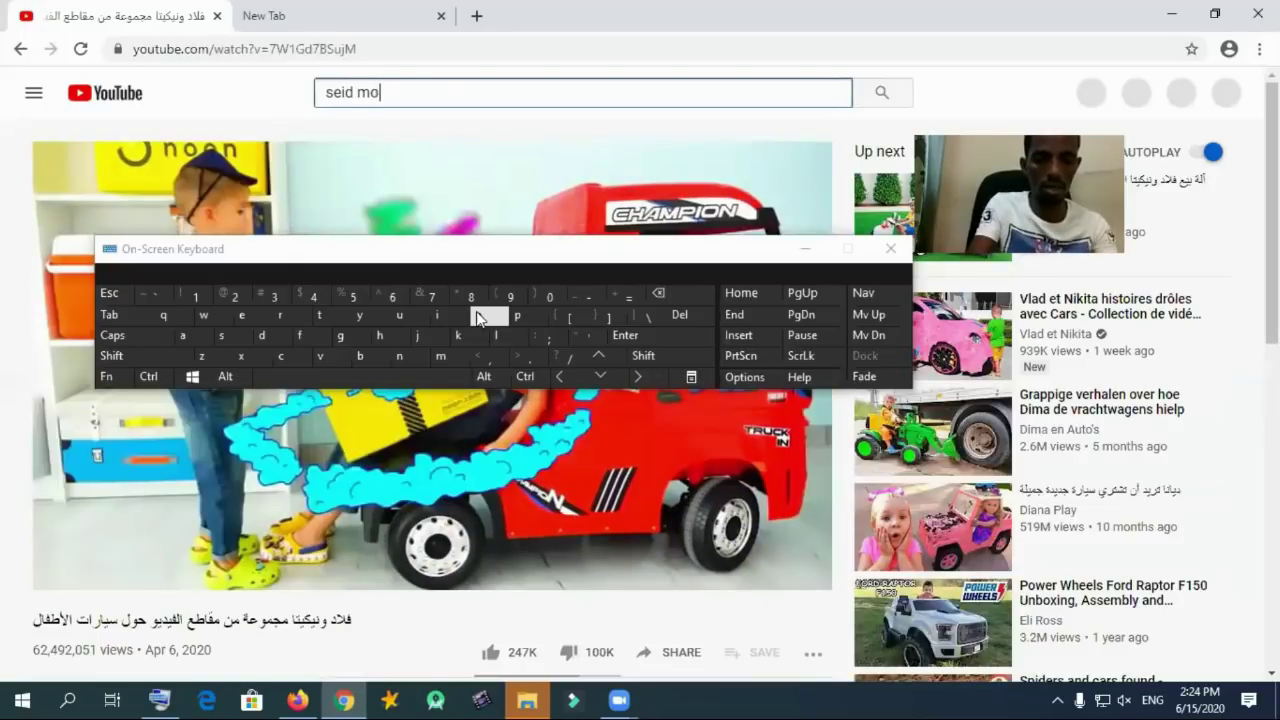
type("hamm")
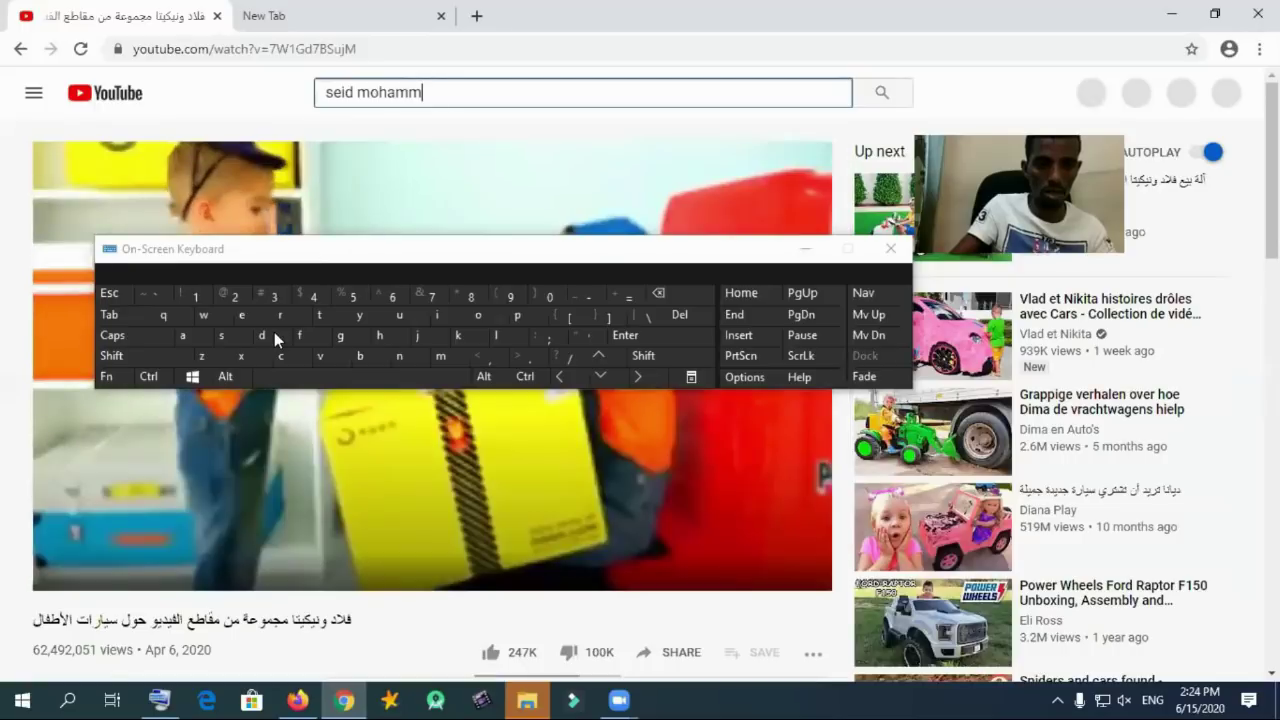
type("e")
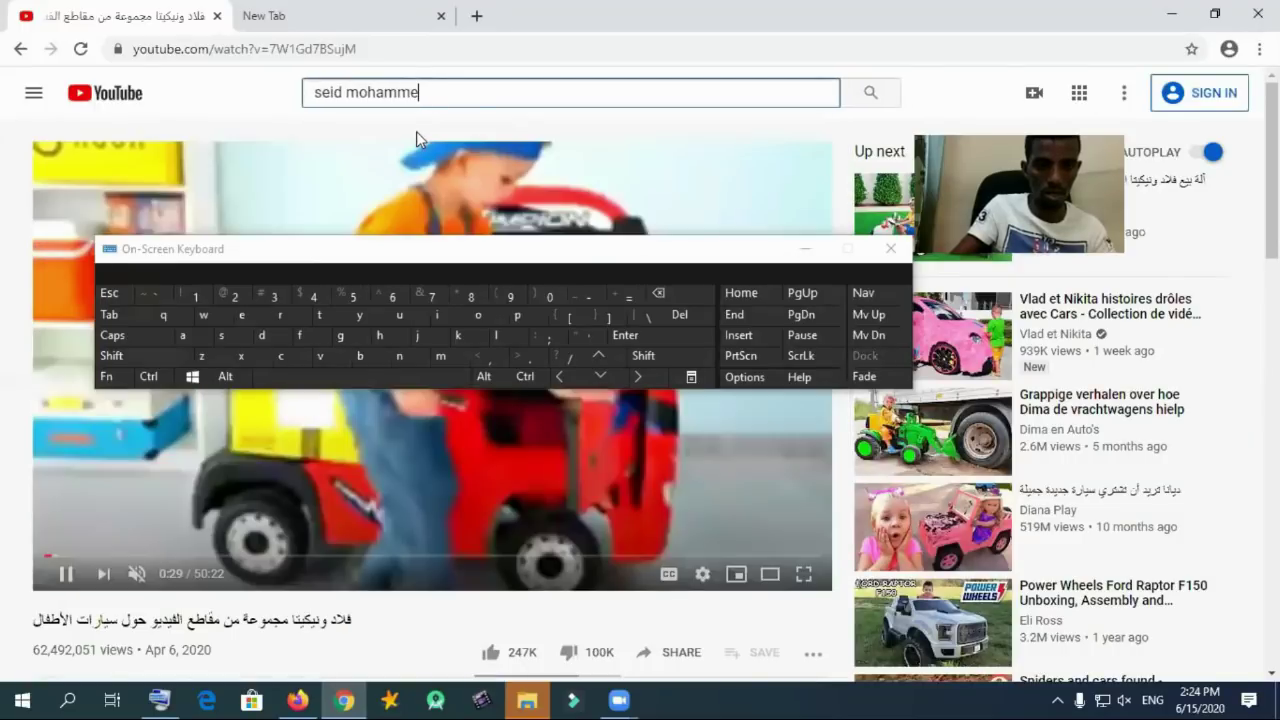
type("d")
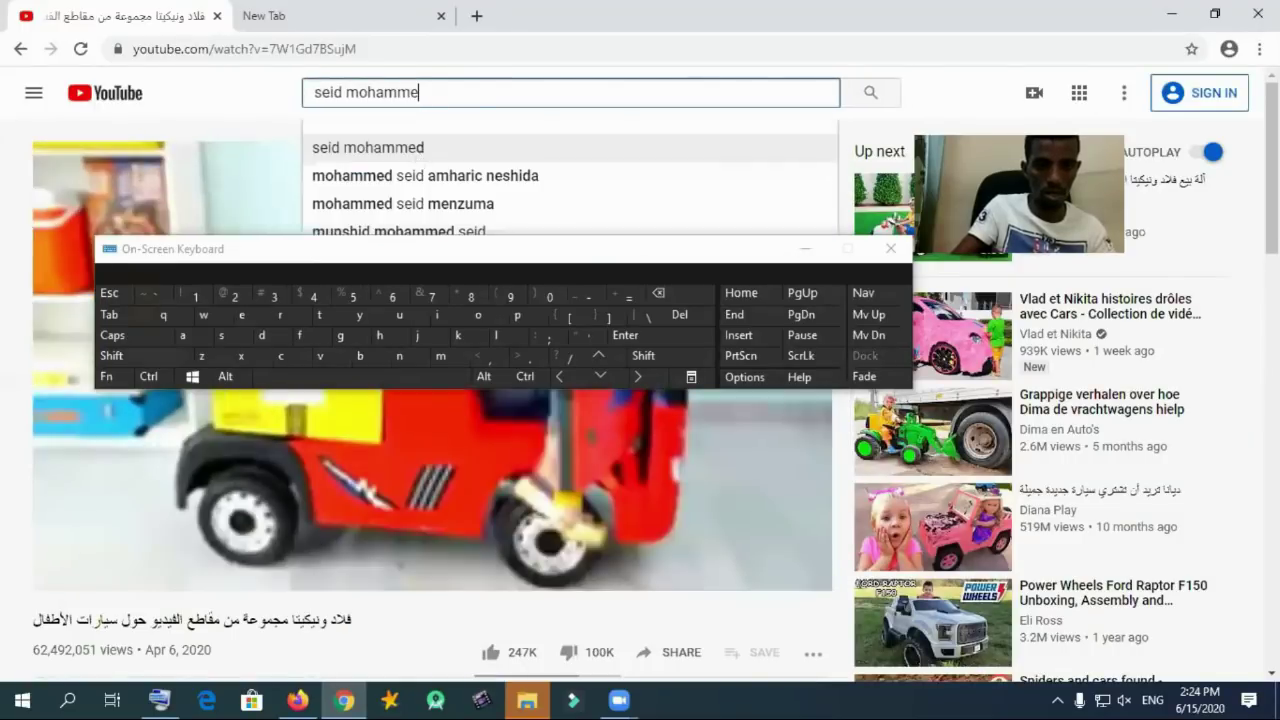
key("Return")
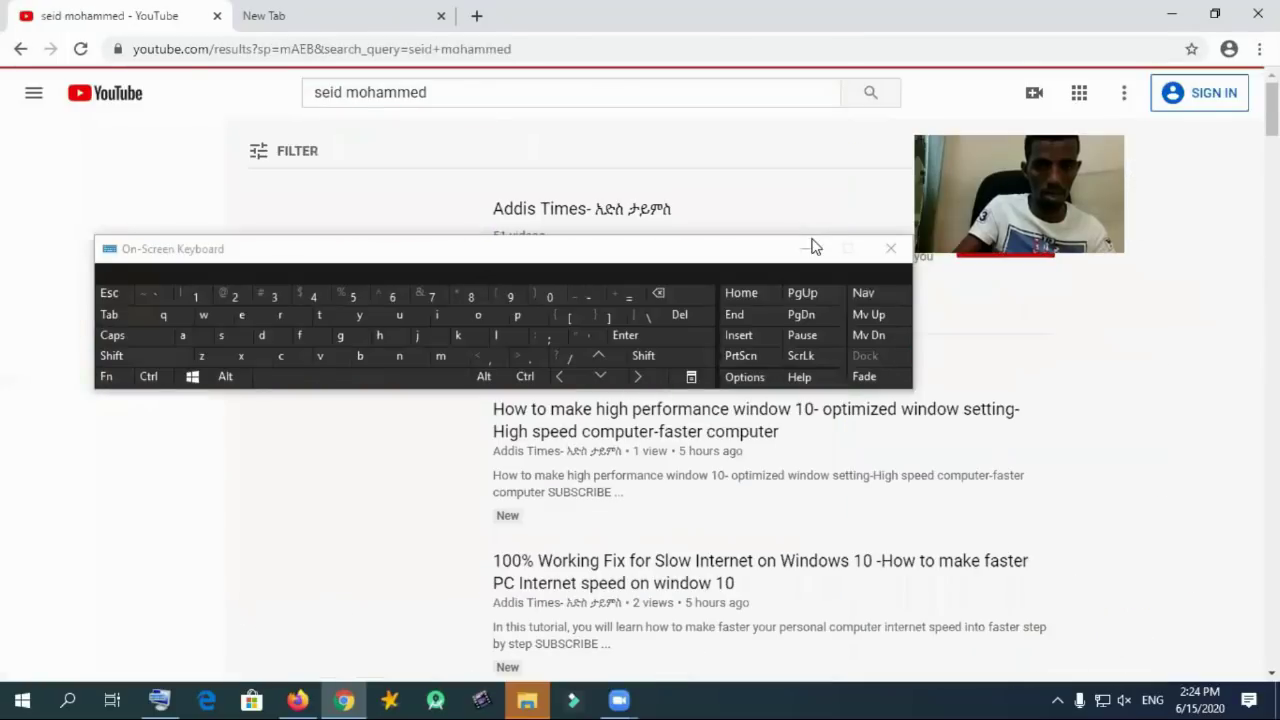
Play all uploads of the Addis Times channel, jumping ahead in the first video and skipping to the slow-internet video.
left_click(543, 214)
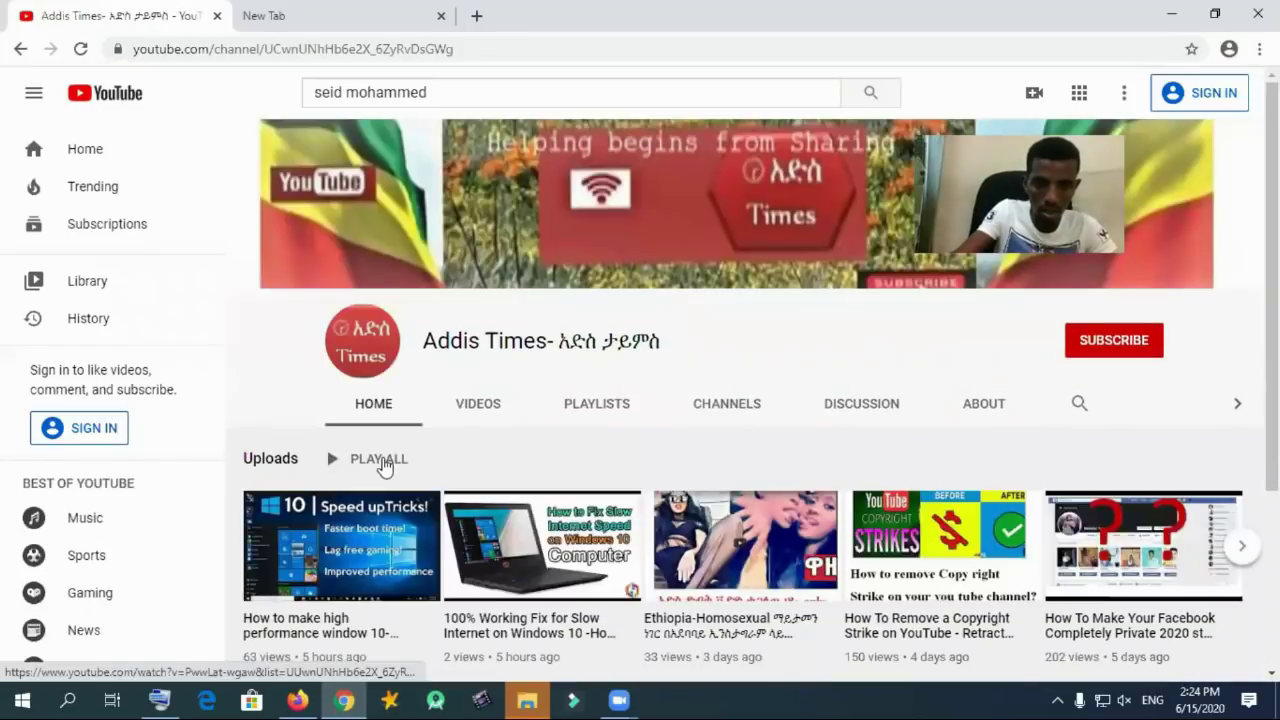
left_click(382, 459)
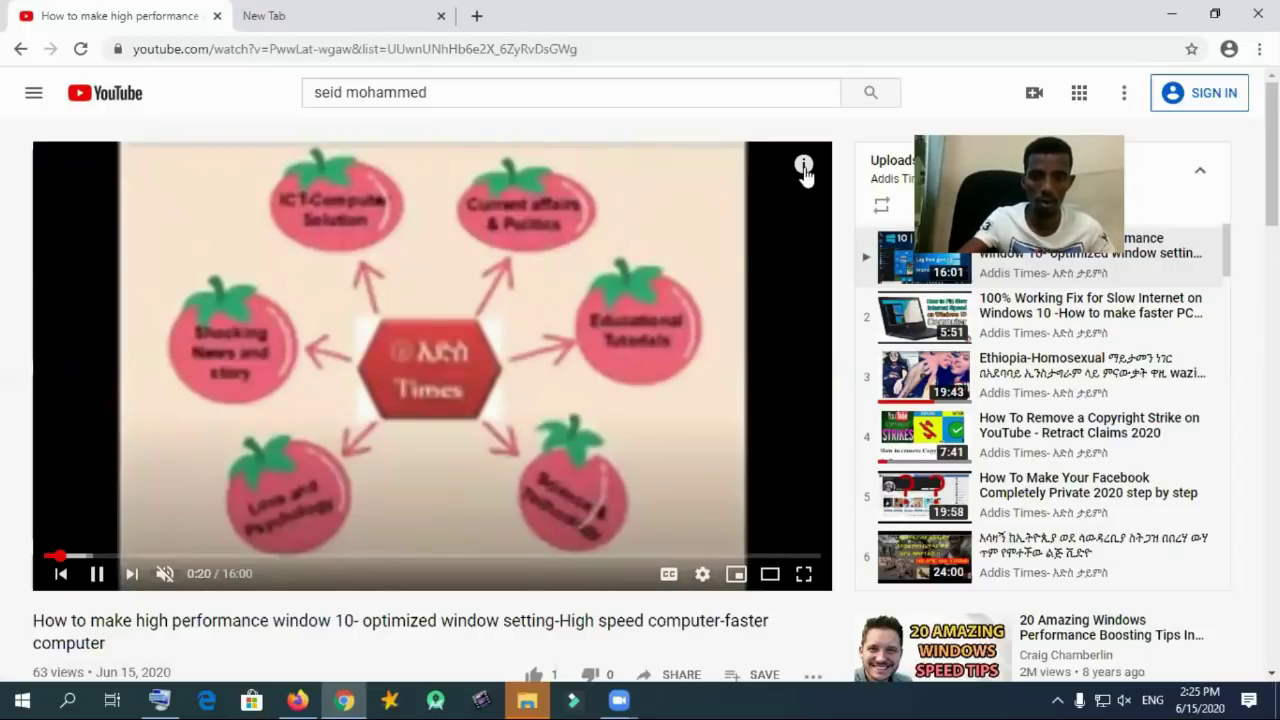
left_click(77, 556)
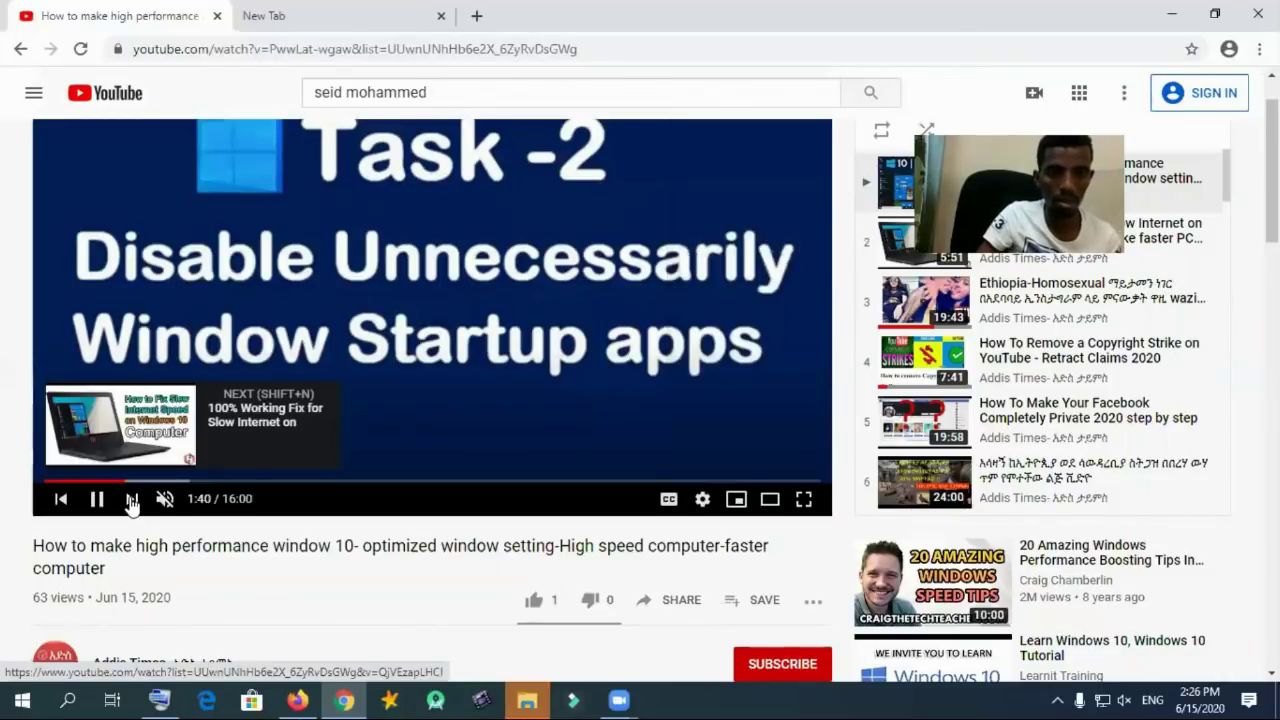
left_click(131, 500)
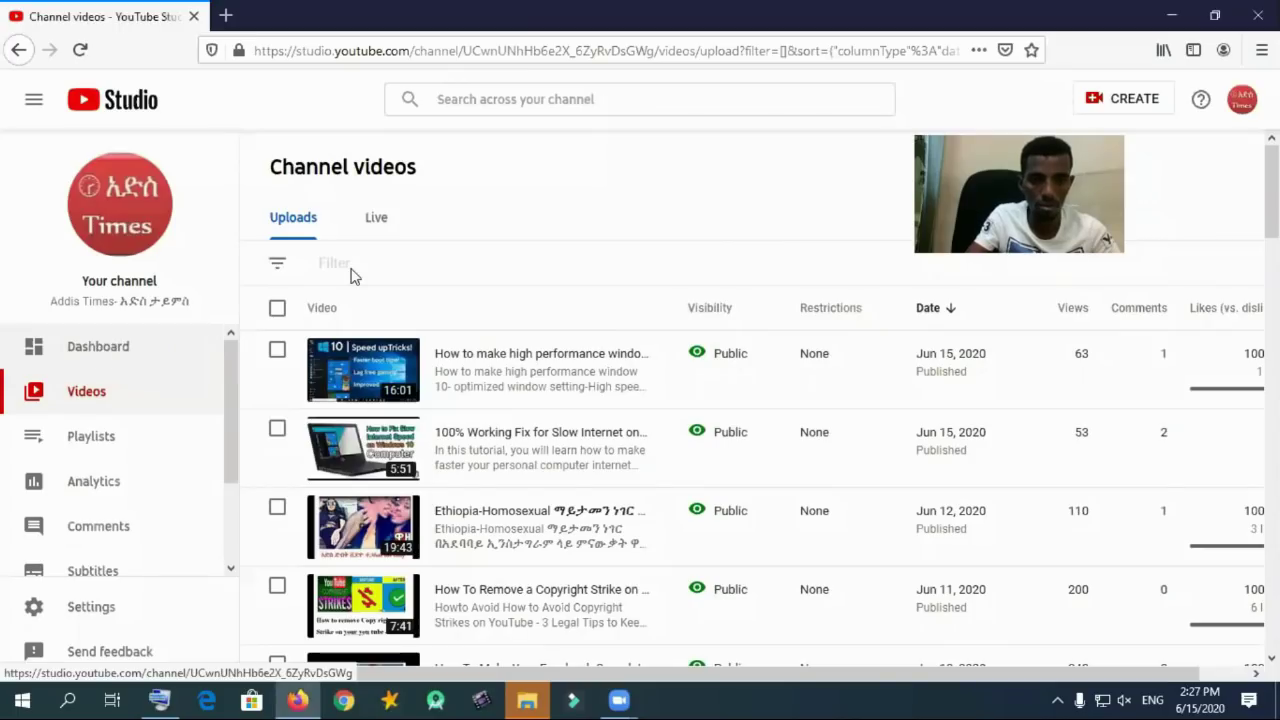
Return to YouTube Studio in Firefox and open the channel dashboard.
left_click(58, 340)
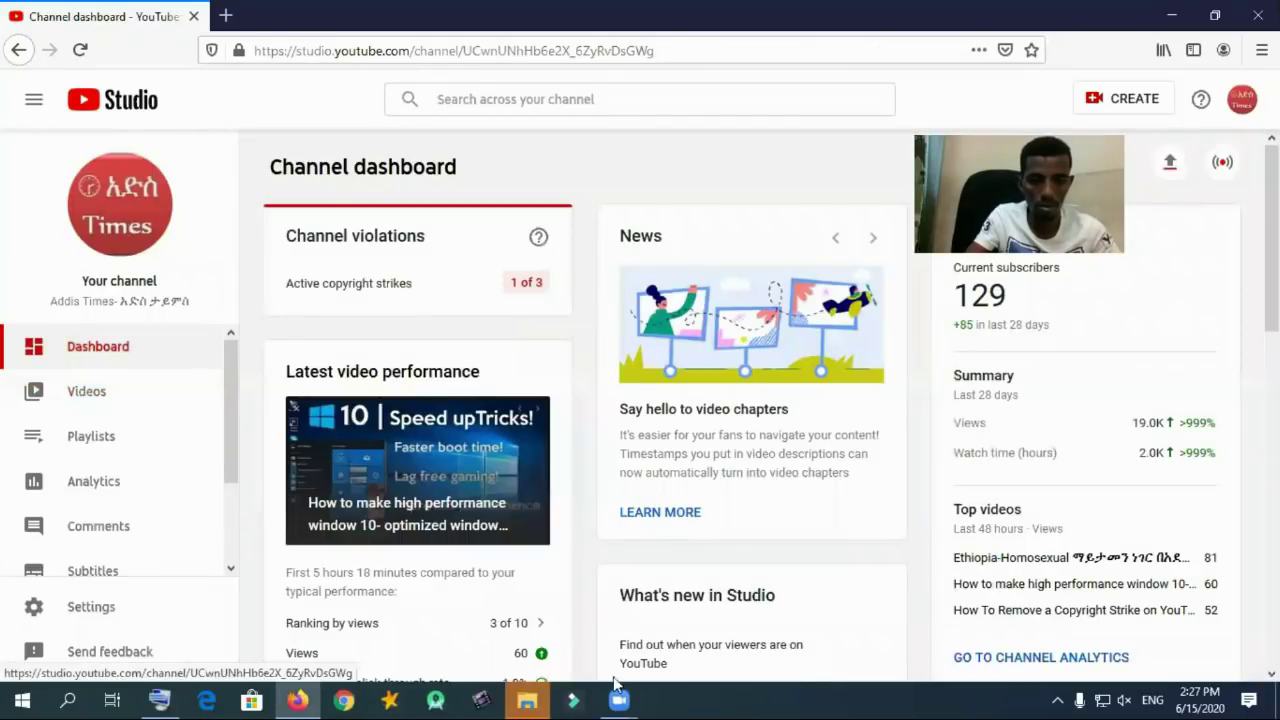
mouse_move(620, 697)
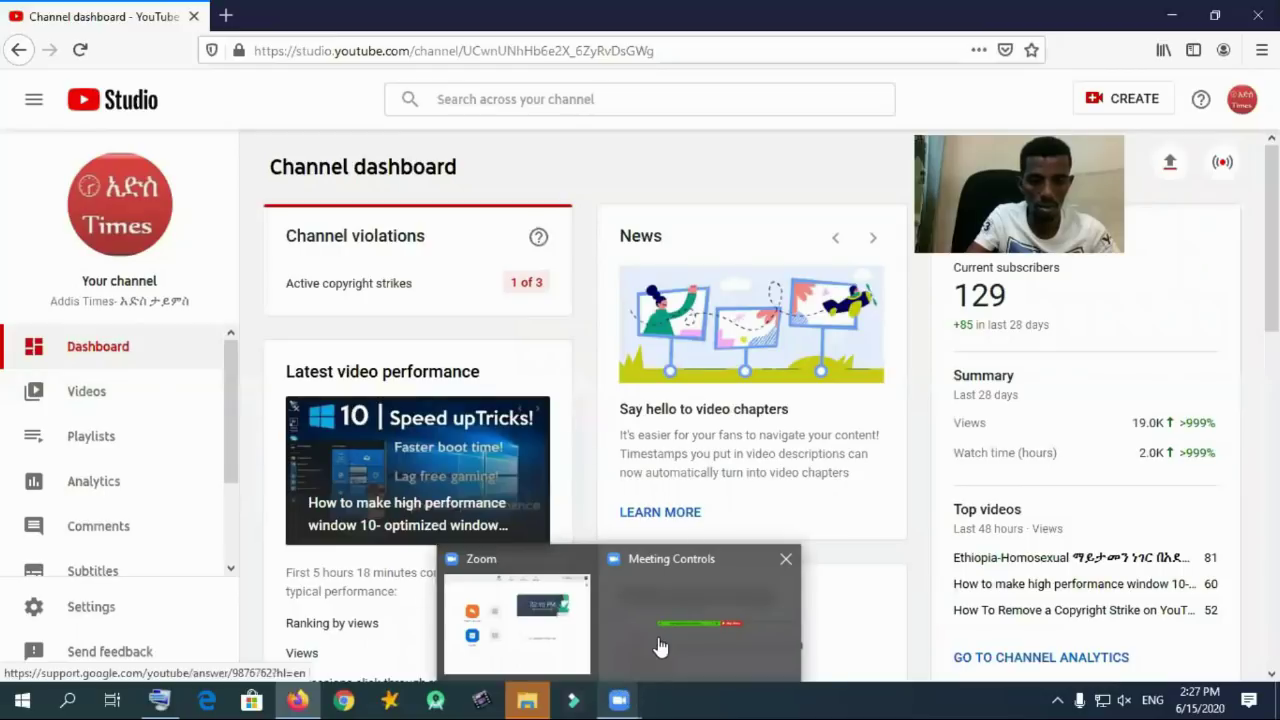